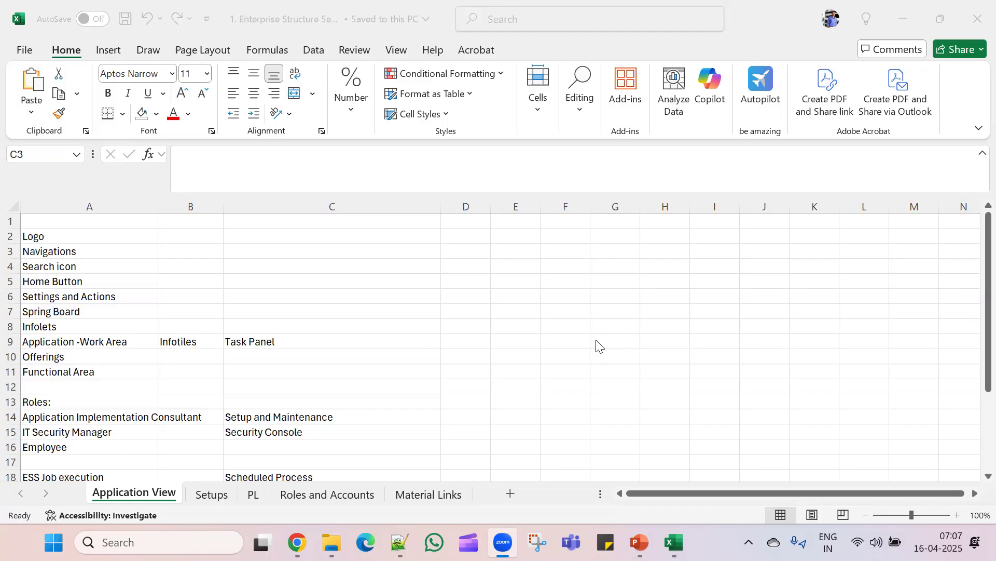
- In Chrome, acknowledge the flexfield deployment confirmation on Manage Chart of Accounts, then go to the Vision home page
{"action": "key", "text": "XF86MonBrightnessUp"}
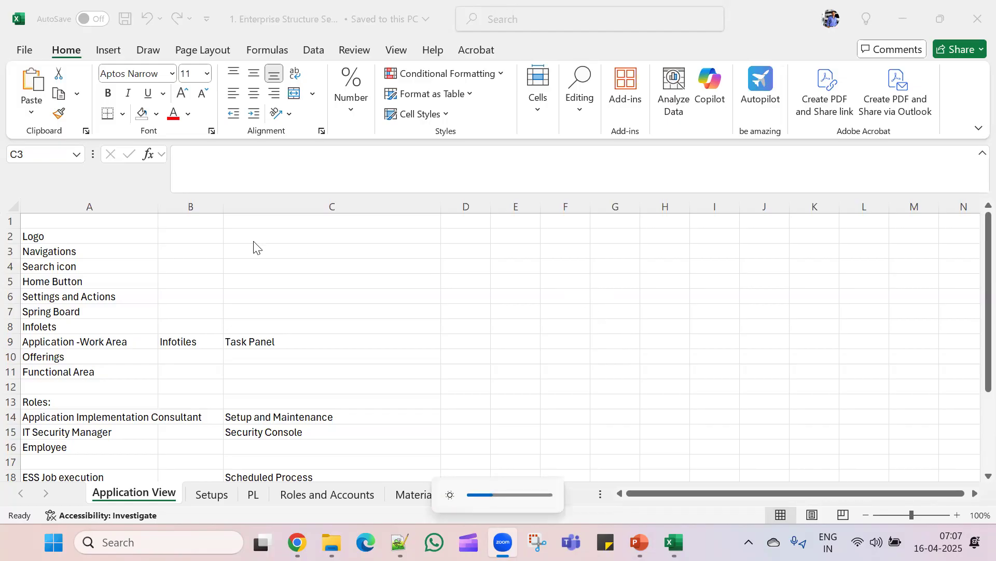
{"action": "mouse_move", "coordinate": [297, 541]}
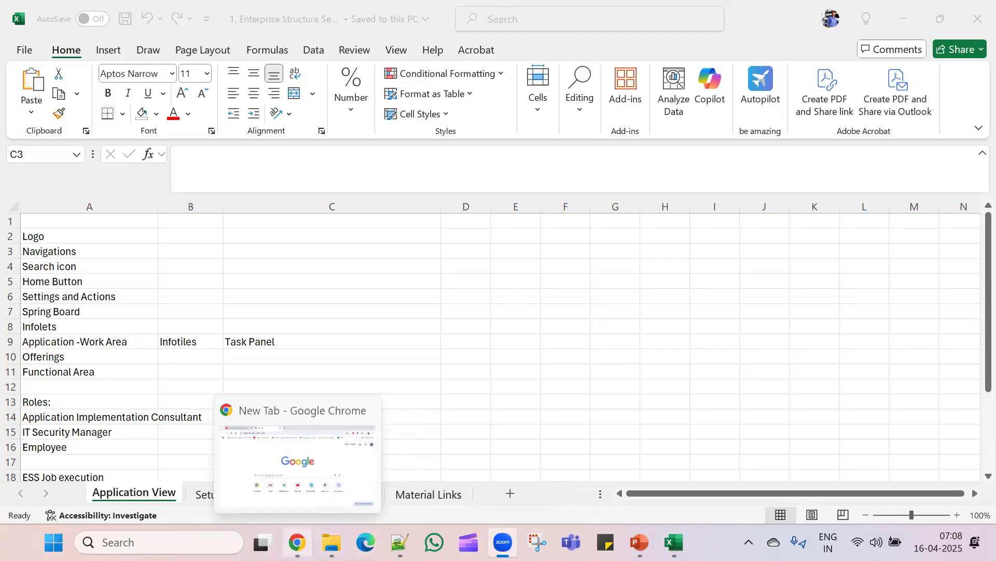
{"action": "left_click", "coordinate": [293, 467]}
{"action": "left_click", "coordinate": [145, 15]}
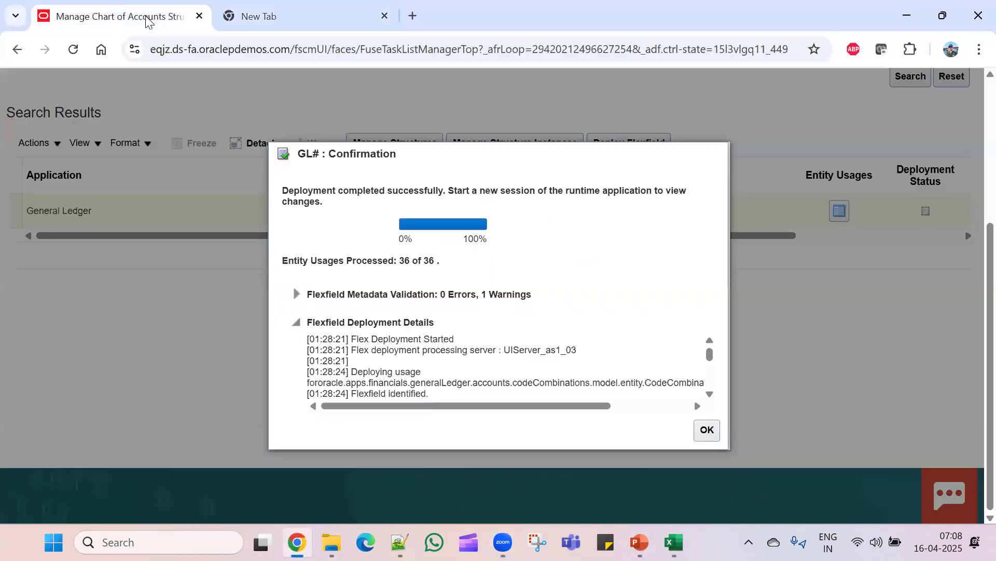
{"action": "left_click", "coordinate": [706, 430]}
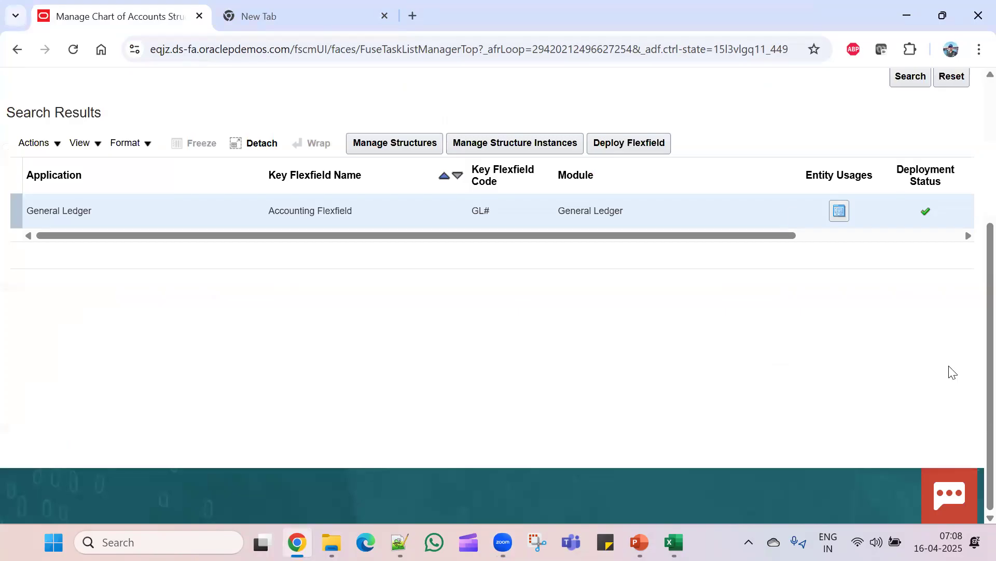
{"action": "left_click", "coordinate": [770, 113]}
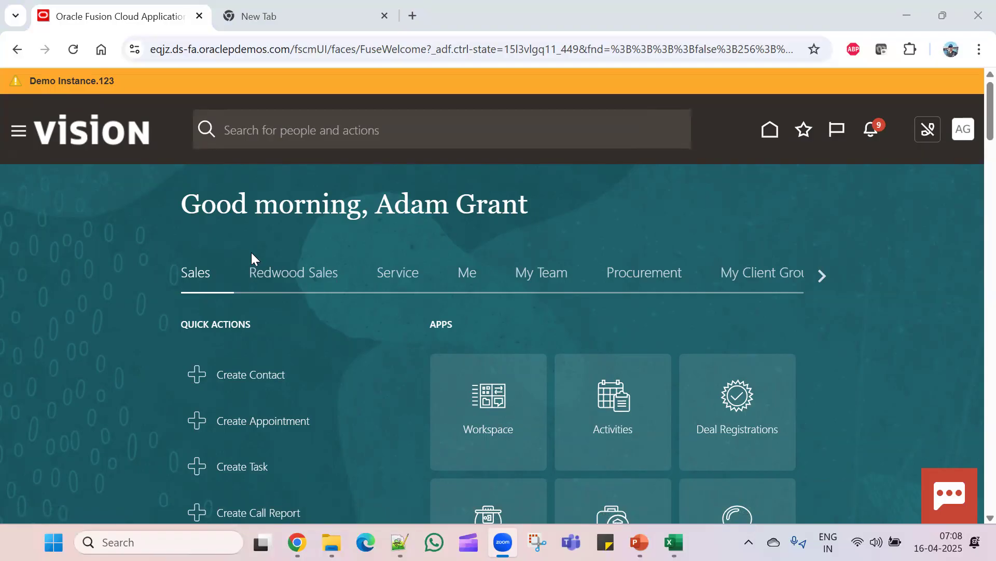
- Put the caret inside the home page's https URL in the Chrome address bar
{"action": "left_click", "coordinate": [178, 48]}
{"action": "left_click", "coordinate": [179, 47]}
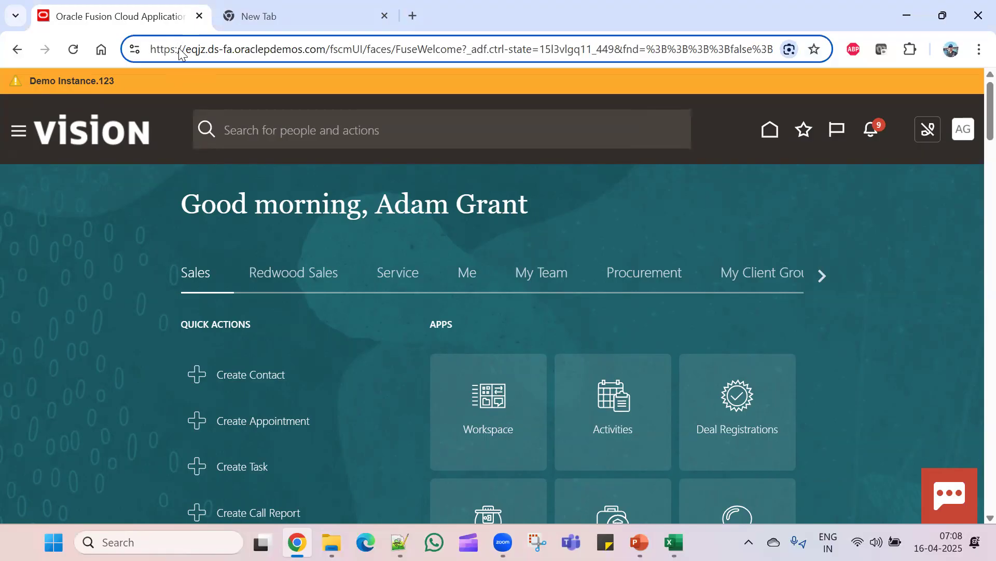
- Extend the address selection from its start through the host name into the FuseWelcome path
{"action": "key", "text": "shift+Right"}
{"action": "key", "text": "shift+Right"}
{"action": "key", "text": "shift+Right"}
{"action": "key", "text": "shift+Right"}
{"action": "key", "text": "shift+Right"}
{"action": "key", "text": "shift+Right"}
{"action": "key", "text": "shift+Right"}
{"action": "key", "text": "shift+Right"}
{"action": "key", "text": "shift+Right"}
{"action": "key", "text": "shift+Right"}
{"action": "key", "text": "shift+Right"}
{"action": "key", "text": "shift+Right"}
{"action": "key", "text": "shift+Right"}
{"action": "key", "text": "shift+Right"}
{"action": "key", "text": "shift+Right"}
{"action": "key", "text": "shift+Right"}
{"action": "key", "text": "shift+Right"}
{"action": "key", "text": "shift+Right"}
{"action": "key", "text": "shift+Right"}
{"action": "key", "text": "shift+Right"}
{"action": "key", "text": "shift+Right"}
{"action": "key", "text": "shift+Right"}
{"action": "key", "text": "shift+Right"}
{"action": "key", "text": "shift+Right"}
{"action": "key", "text": "shift+Right"}
{"action": "key", "text": "shift+Right"}
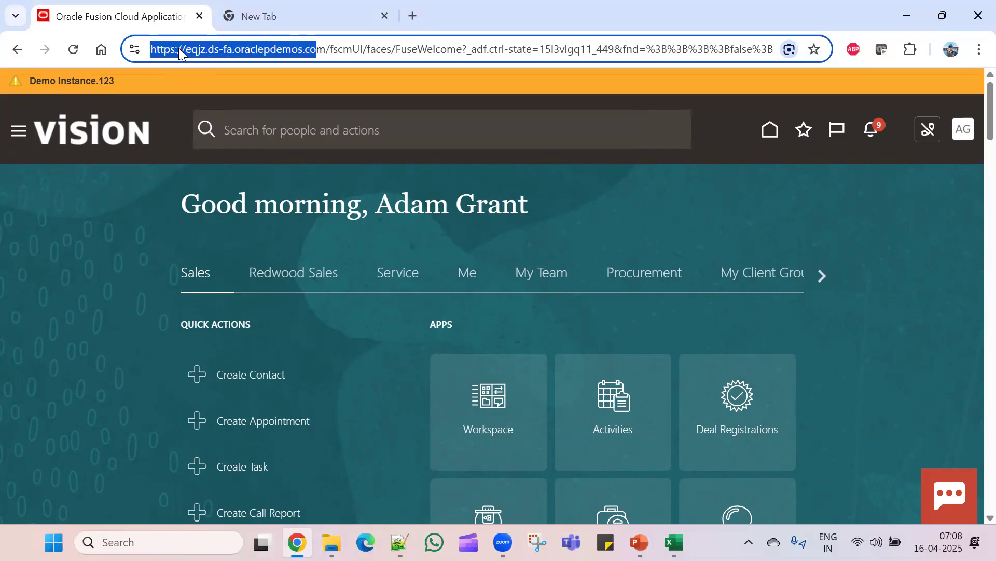
{"action": "key", "text": "shift+Right"}
{"action": "key", "text": "shift+Right"}
{"action": "key", "text": "shift+Right"}
{"action": "key", "text": "shift+Right"}
{"action": "key", "text": "shift+Right"}
{"action": "key", "text": "shift+Right"}
{"action": "key", "text": "shift+Right"}
{"action": "key", "text": "shift+Right"}
{"action": "key", "text": "shift+Right"}
{"action": "key", "text": "shift+Right"}
{"action": "key", "text": "shift+Right"}
{"action": "key", "text": "shift+Right"}
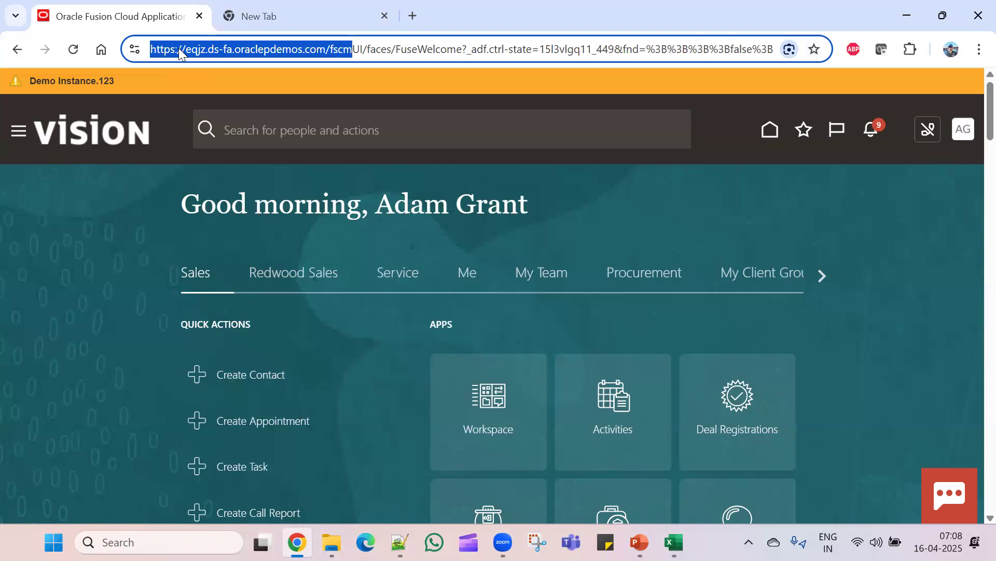
{"action": "key", "text": "shift+Right"}
{"action": "key", "text": "shift+Right"}
{"action": "key", "text": "shift+Right"}
{"action": "key", "text": "shift+Right"}
{"action": "key", "text": "shift+Right"}
{"action": "key", "text": "shift+Right"}
{"action": "key", "text": "shift+Right"}
{"action": "key", "text": "shift+Right"}
{"action": "key", "text": "shift+Right"}
{"action": "key", "text": "shift+Right"}
{"action": "key", "text": "shift+Right"}
{"action": "key", "text": "shift+Right"}
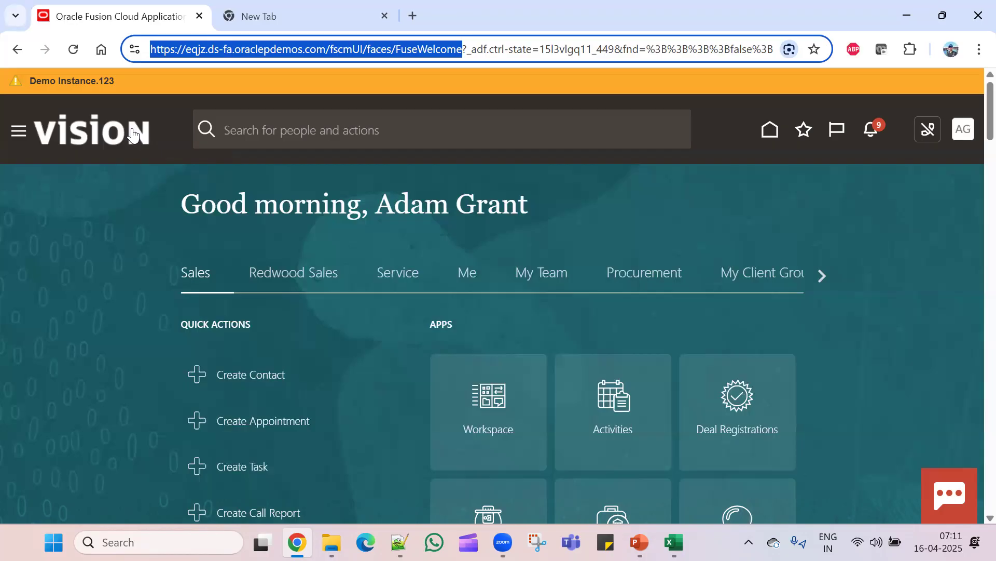
{"action": "left_click", "coordinate": [848, 226]}
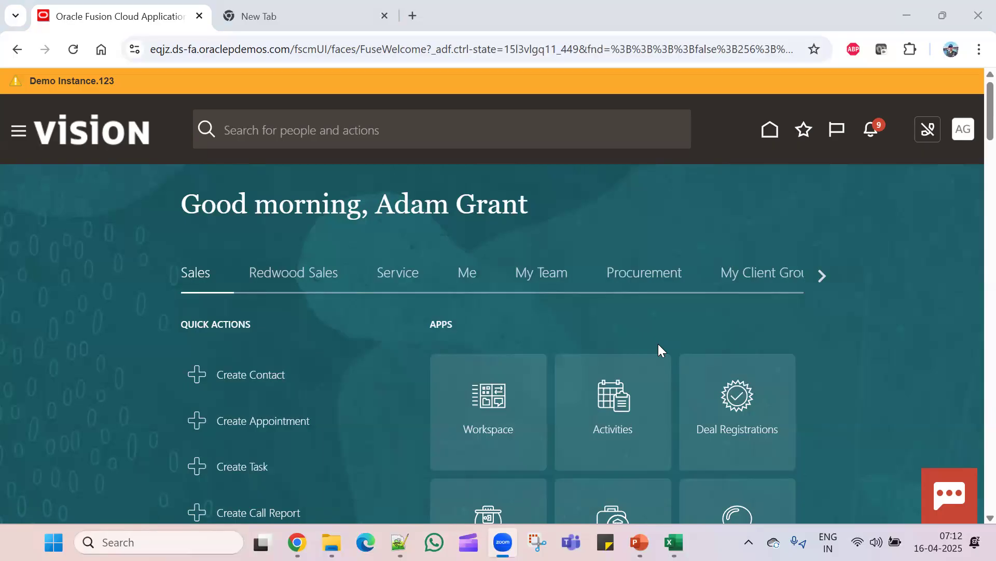
{"action": "left_click", "coordinate": [19, 134]}
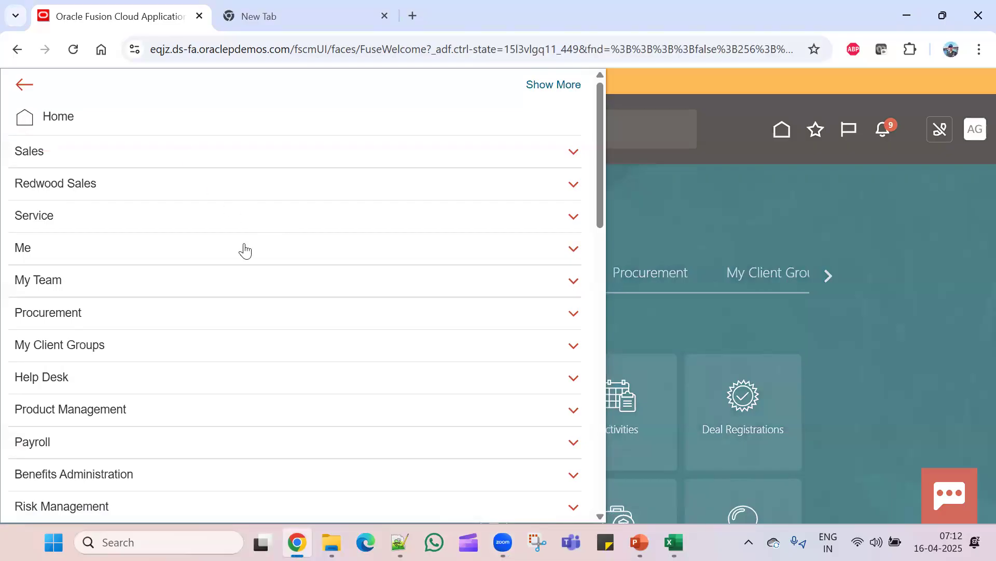
{"action": "scroll", "coordinate": [259, 299], "scroll_direction": "down", "scroll_amount": 1}
{"action": "scroll", "coordinate": [258, 296], "scroll_direction": "down", "scroll_amount": 3}
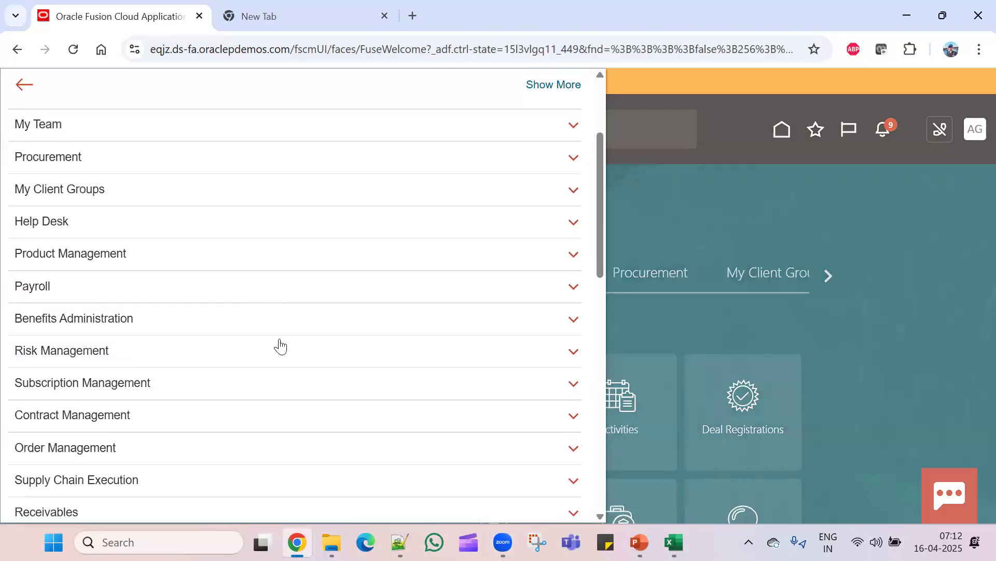
{"action": "scroll", "coordinate": [281, 346], "scroll_direction": "down", "scroll_amount": 3}
{"action": "scroll", "coordinate": [280, 345], "scroll_direction": "down", "scroll_amount": 3}
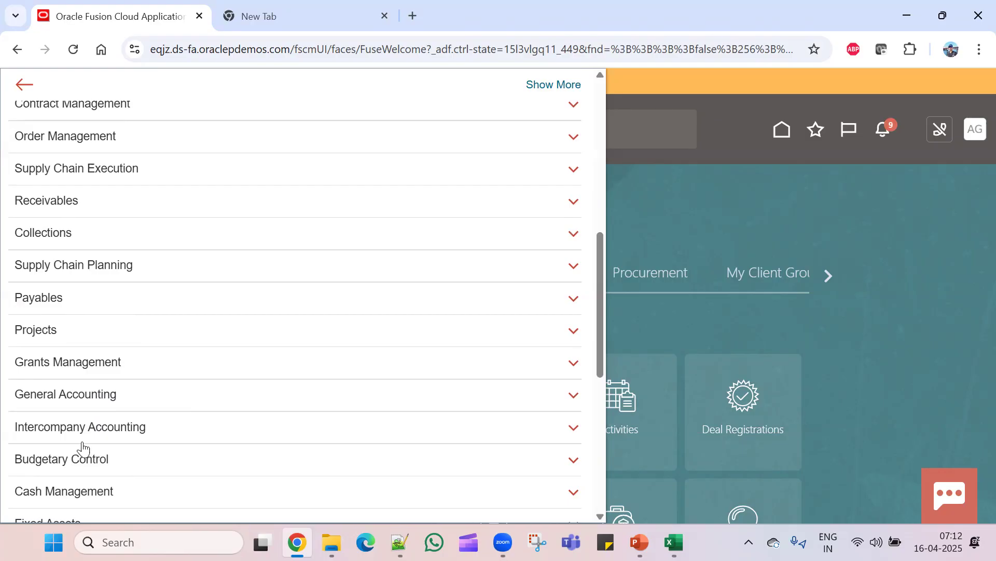
{"action": "scroll", "coordinate": [81, 441], "scroll_direction": "down", "scroll_amount": 1}
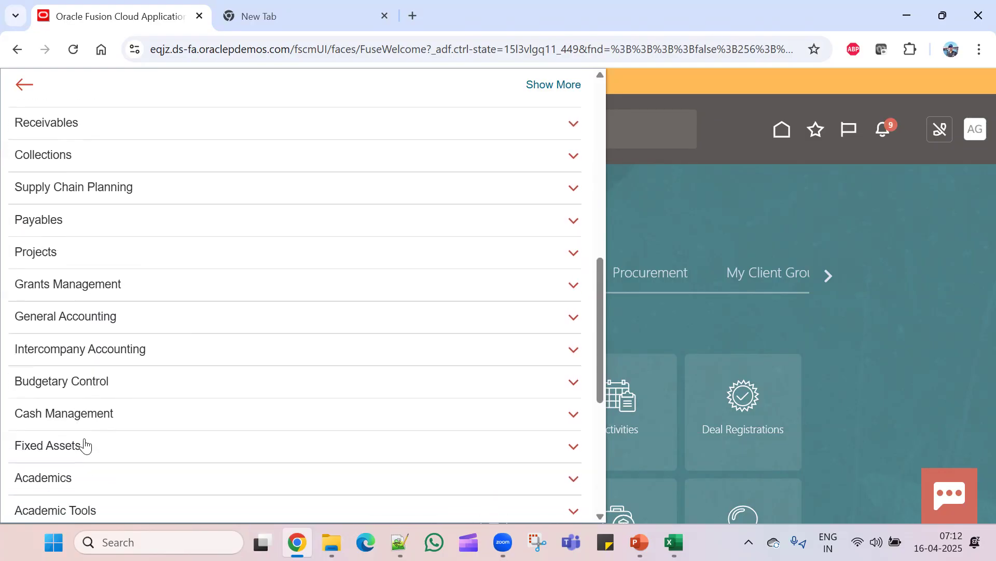
{"action": "scroll", "coordinate": [91, 457], "scroll_direction": "down", "scroll_amount": 2}
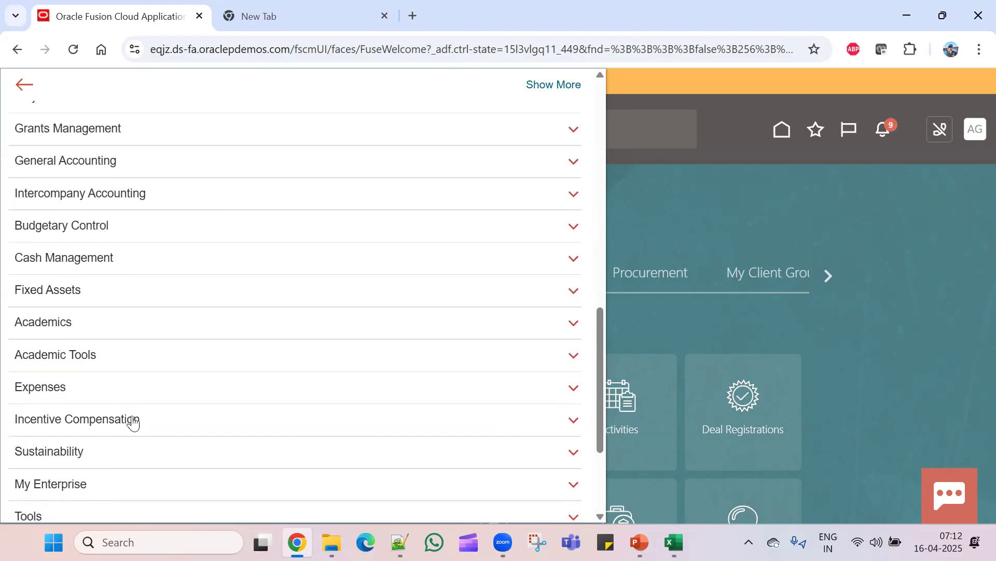
{"action": "scroll", "coordinate": [133, 422], "scroll_direction": "up", "scroll_amount": 8}
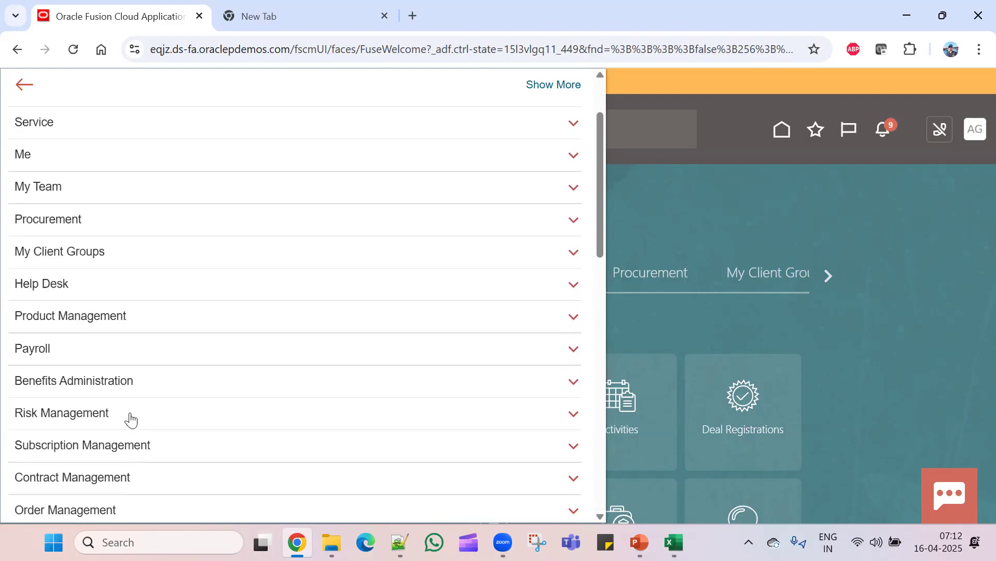
{"action": "scroll", "coordinate": [130, 420], "scroll_direction": "up", "scroll_amount": 2}
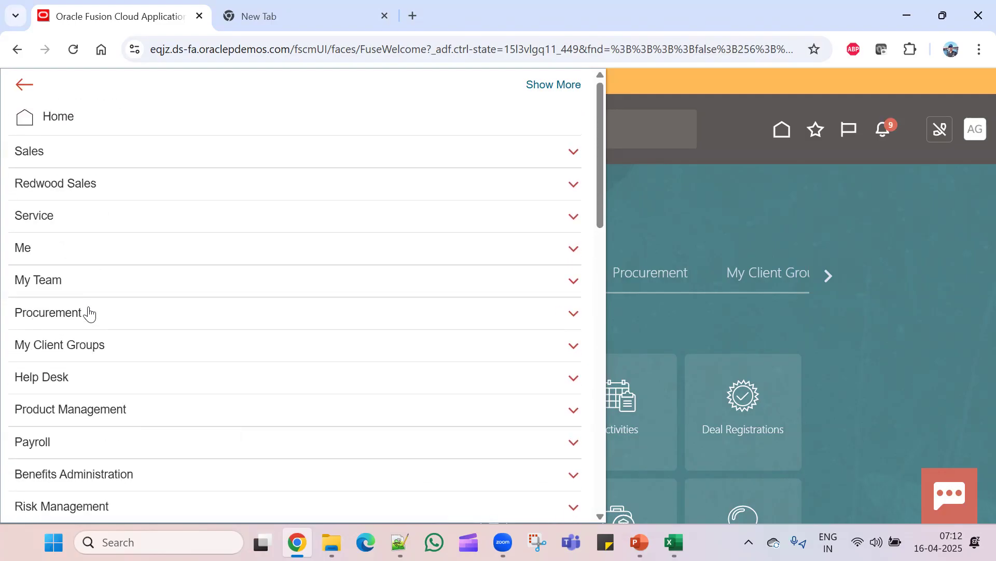
{"action": "left_click", "coordinate": [675, 201]}
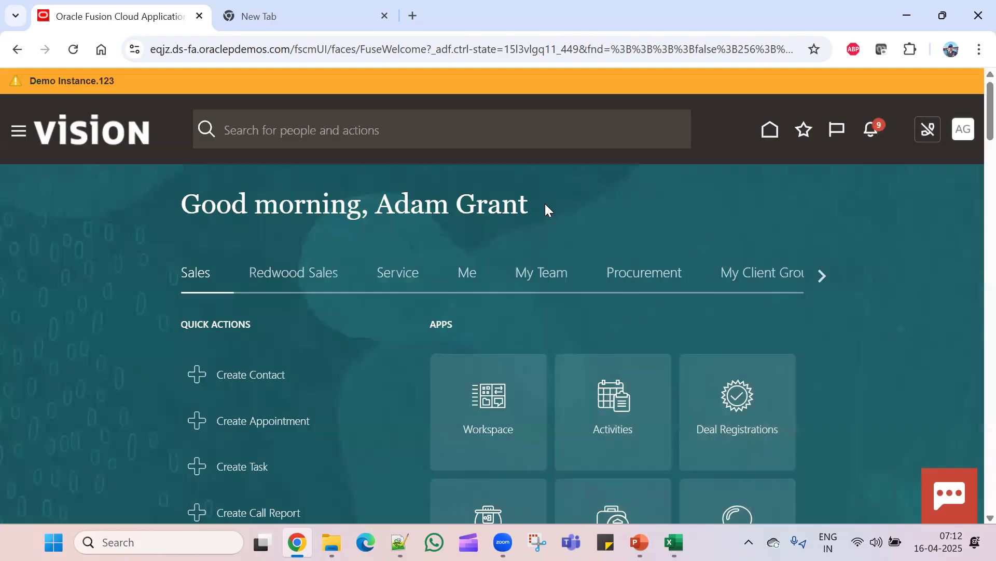
- Highlight the greeting name, page the home groups along to Contract Management, then switch to Excel
{"action": "left_click_drag", "start_coordinate": [383, 208], "coordinate": [533, 208]}
{"action": "left_click", "coordinate": [593, 202]}
{"action": "left_click", "coordinate": [821, 277]}
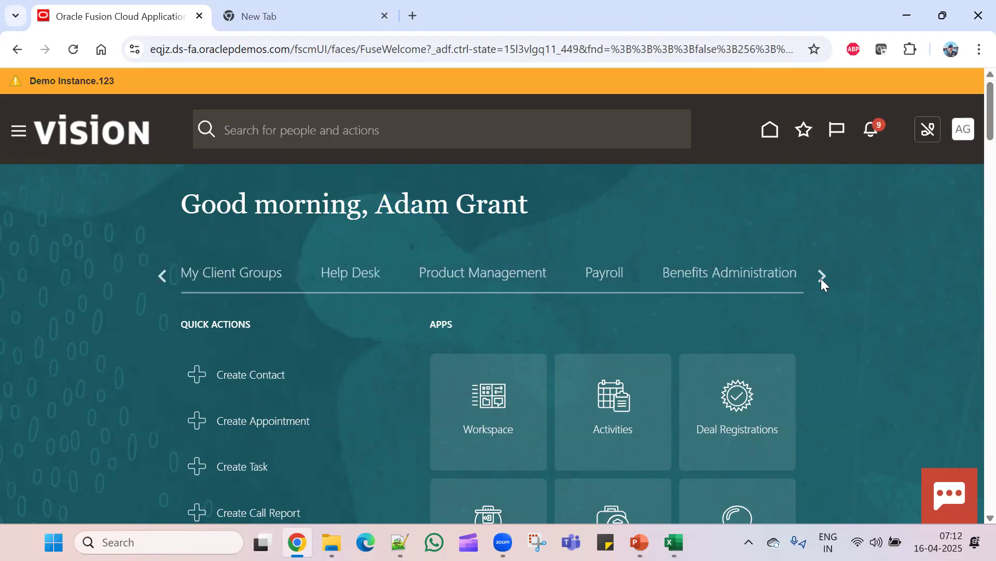
{"action": "left_click", "coordinate": [821, 277]}
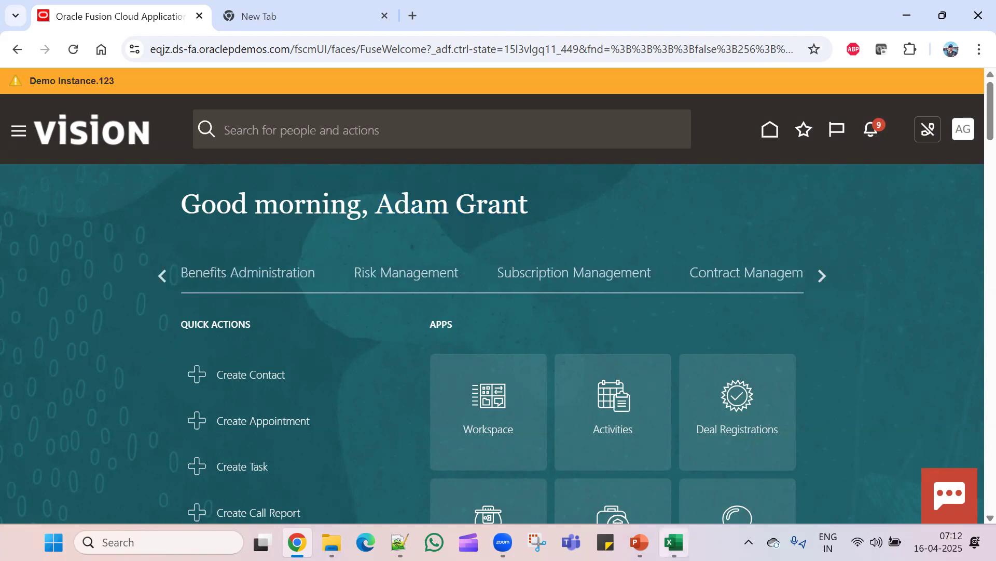
{"action": "left_click", "coordinate": [674, 542]}
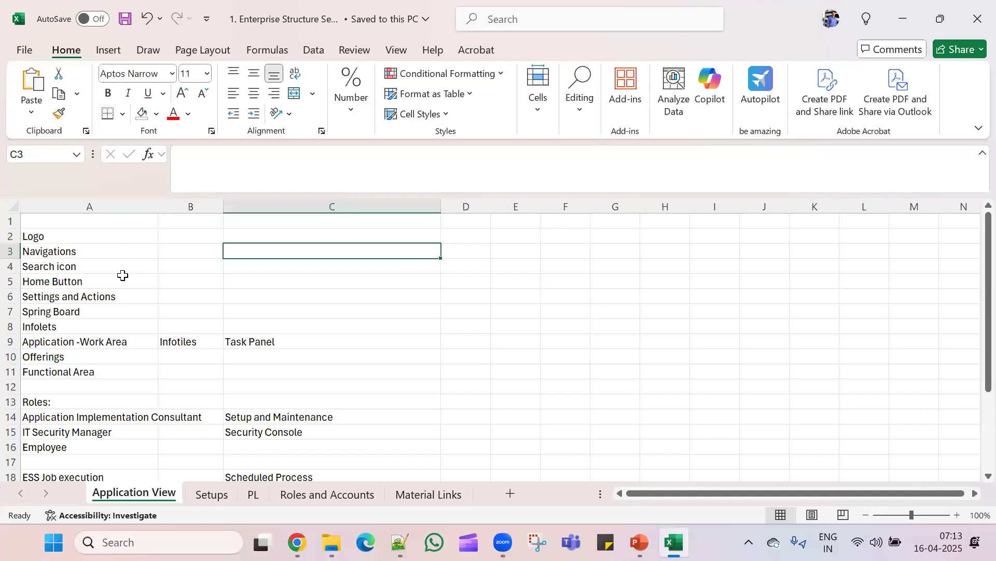
- Return to the Vision home page in Chrome, dismissing the people and actions search suggestions
{"action": "key", "text": "alt+Tab"}
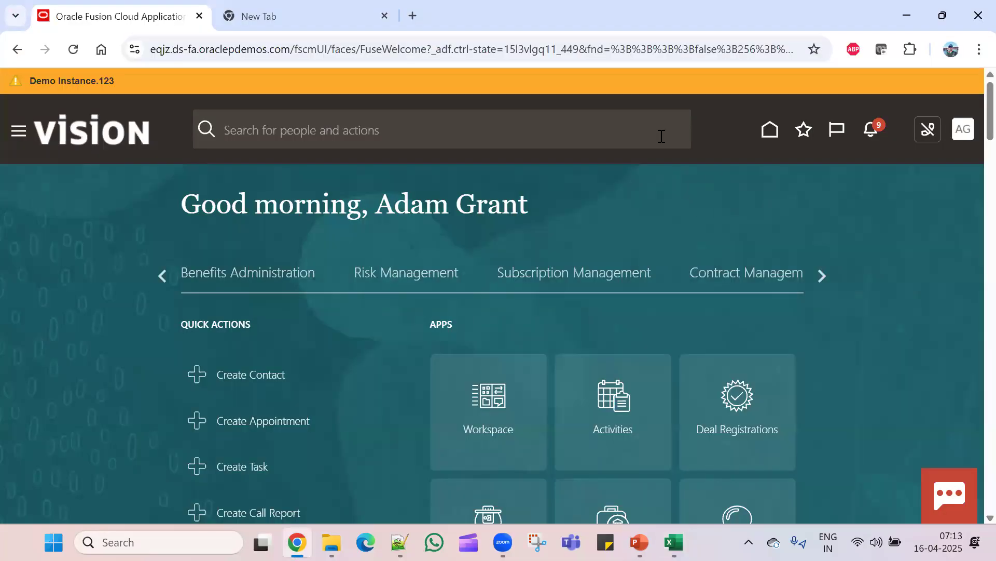
{"action": "left_click", "coordinate": [572, 132]}
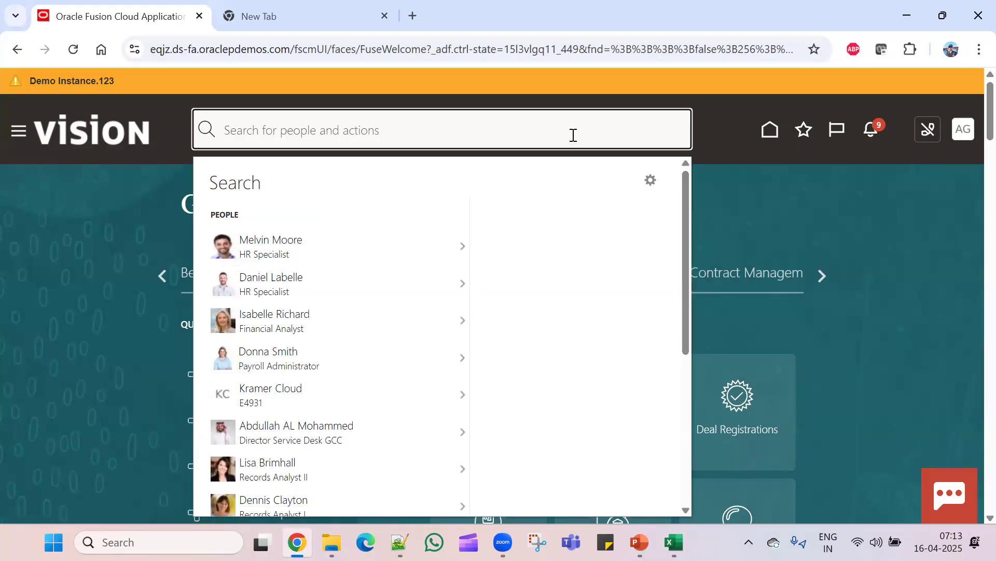
{"action": "left_click", "coordinate": [769, 174]}
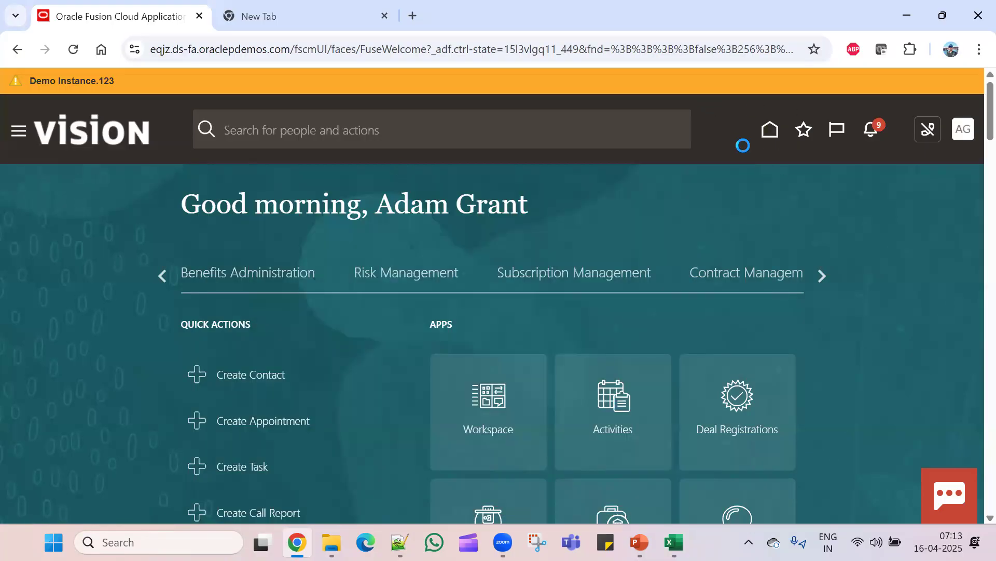
- Reload the Vision home page from the global header so groups start at Sales
{"action": "left_click", "coordinate": [770, 129]}
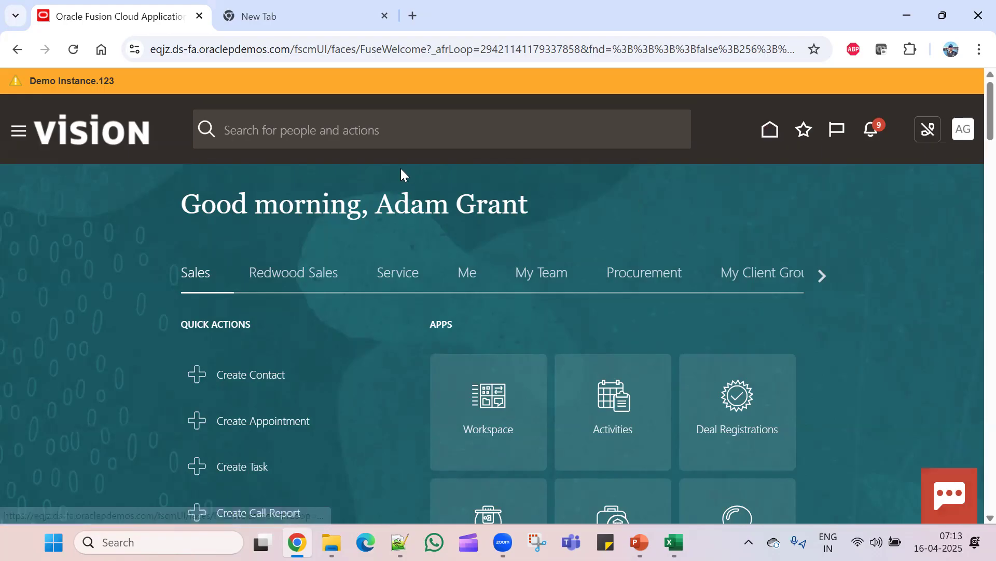
{"action": "left_click", "coordinate": [804, 133]}
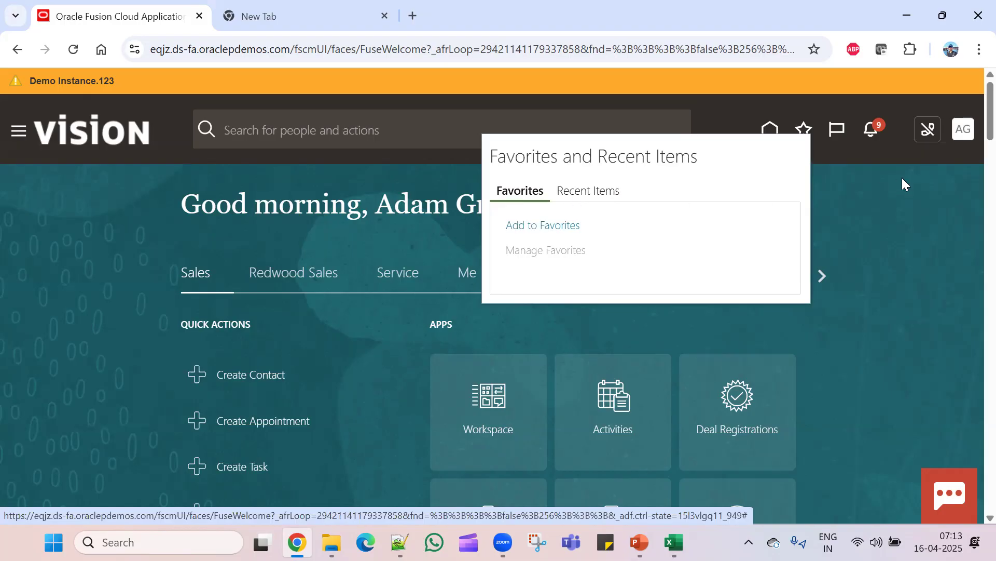
{"action": "left_click", "coordinate": [898, 201]}
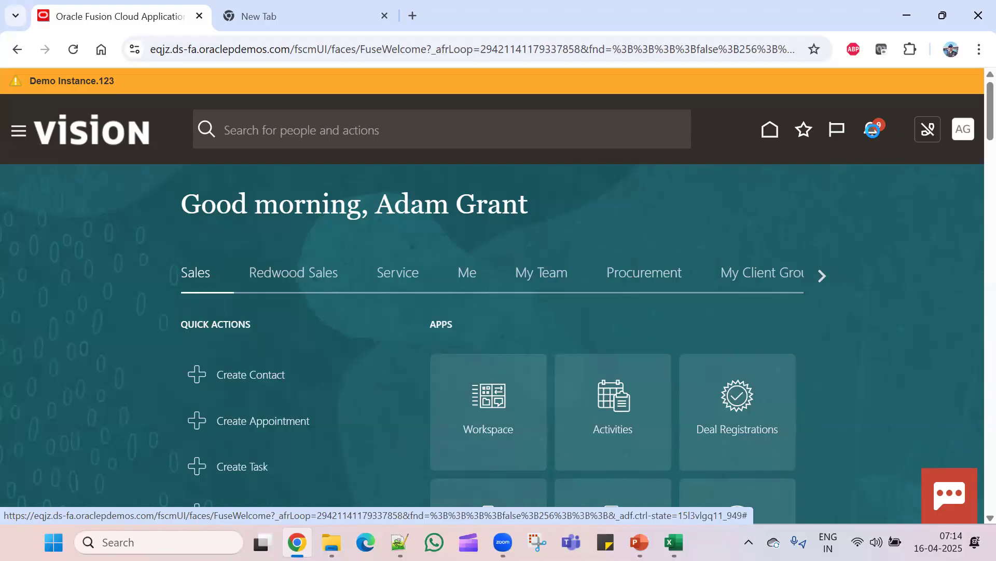
{"action": "left_click", "coordinate": [874, 134]}
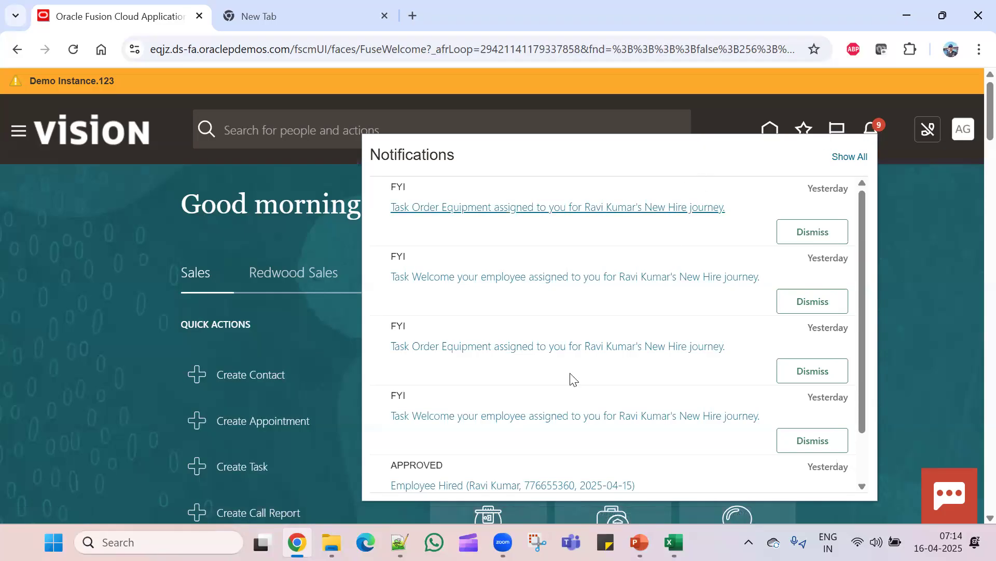
{"action": "scroll", "coordinate": [590, 350], "scroll_direction": "down", "scroll_amount": 1}
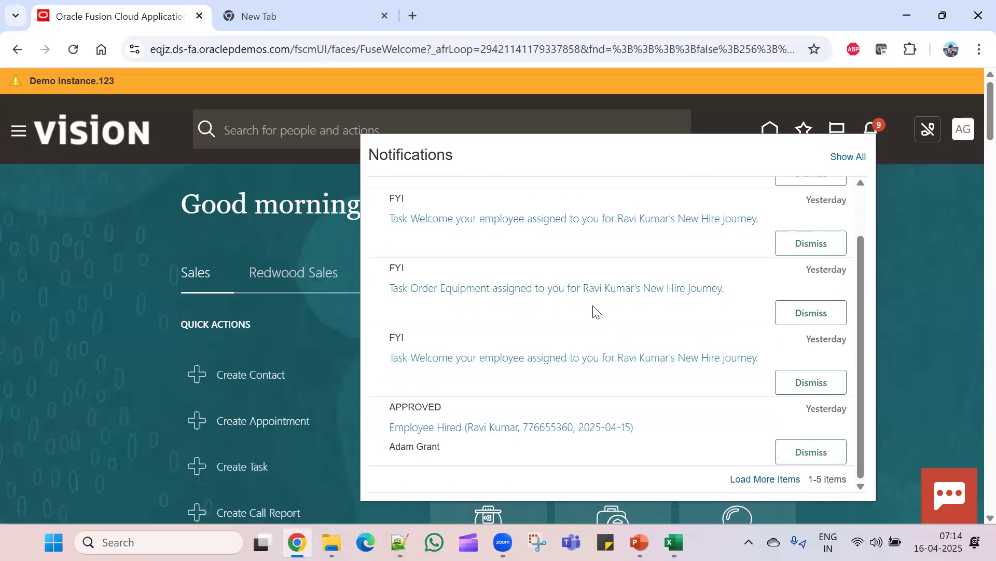
{"action": "left_click", "coordinate": [912, 252]}
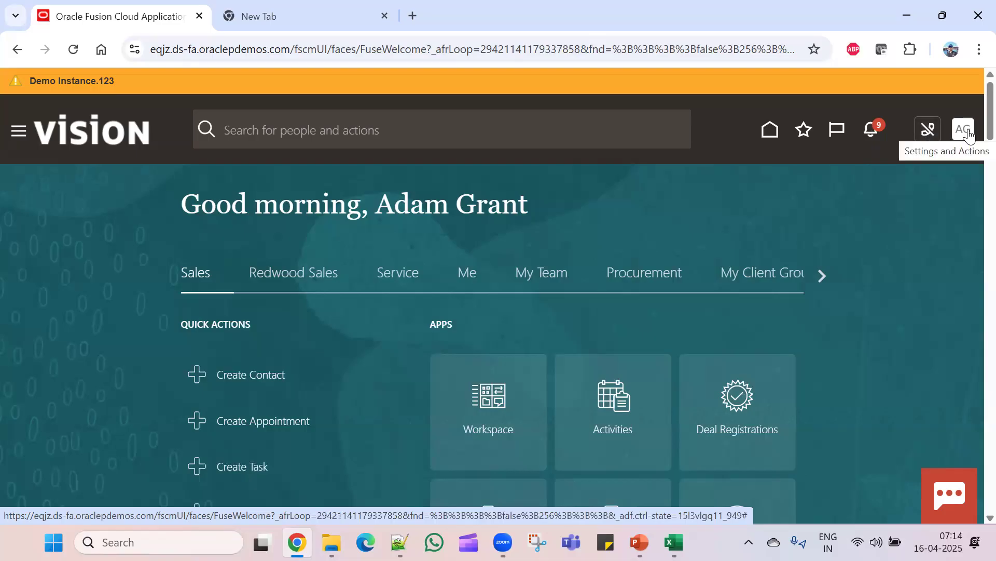
{"action": "left_click", "coordinate": [968, 136]}
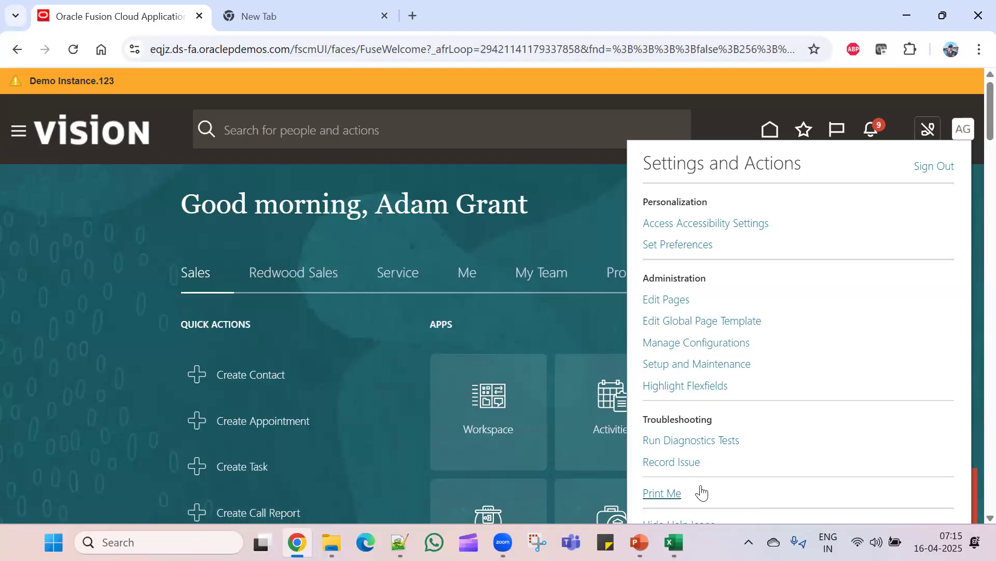
{"action": "scroll", "coordinate": [702, 491], "scroll_direction": "down", "scroll_amount": 1}
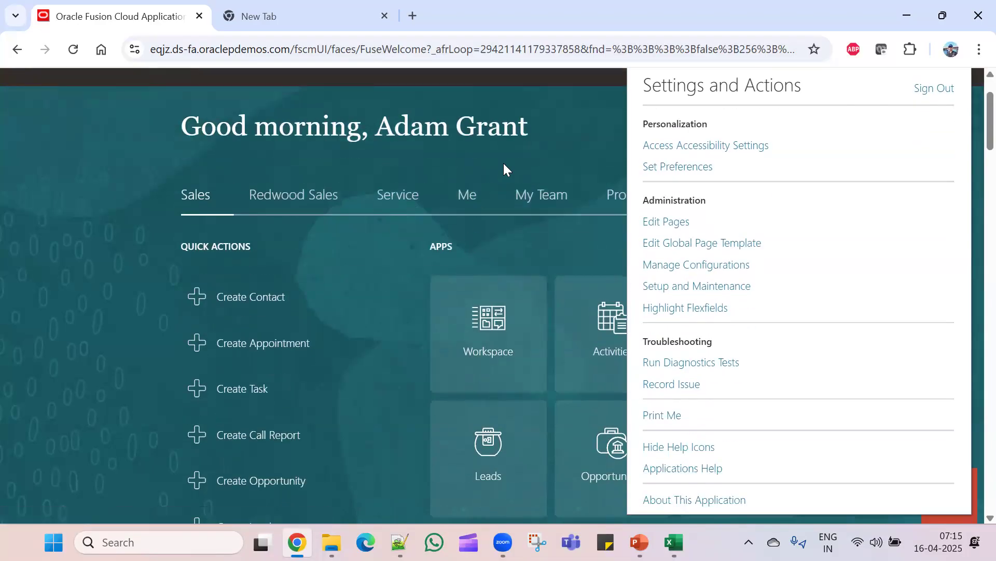
{"action": "scroll", "coordinate": [503, 163], "scroll_direction": "up", "scroll_amount": 1}
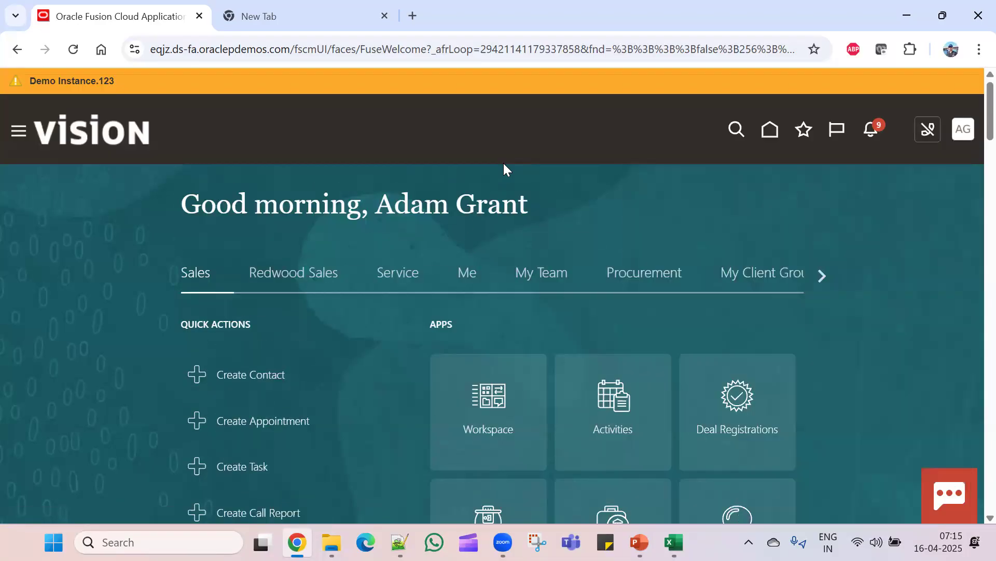
{"action": "left_click", "coordinate": [20, 136]}
{"action": "scroll", "coordinate": [202, 461], "scroll_direction": "down", "scroll_amount": 10}
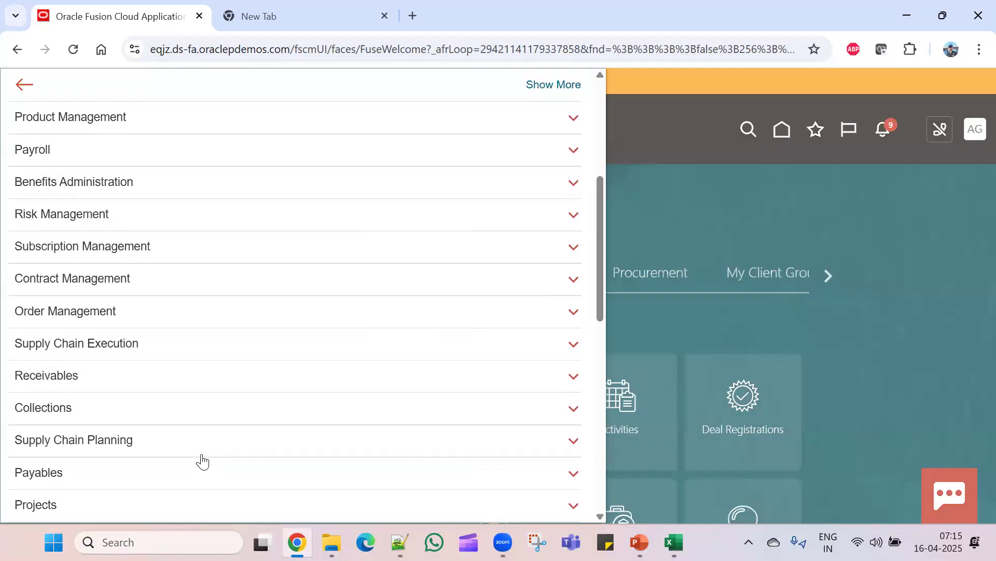
{"action": "scroll", "coordinate": [201, 461], "scroll_direction": "down", "scroll_amount": 6}
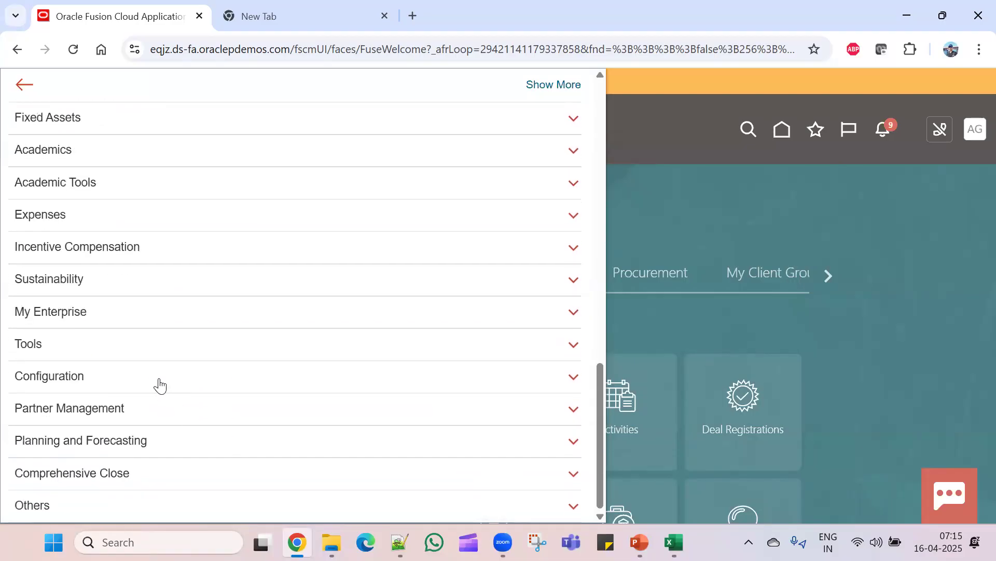
{"action": "left_click", "coordinate": [124, 343]}
{"action": "scroll", "coordinate": [124, 343], "scroll_direction": "down", "scroll_amount": 3}
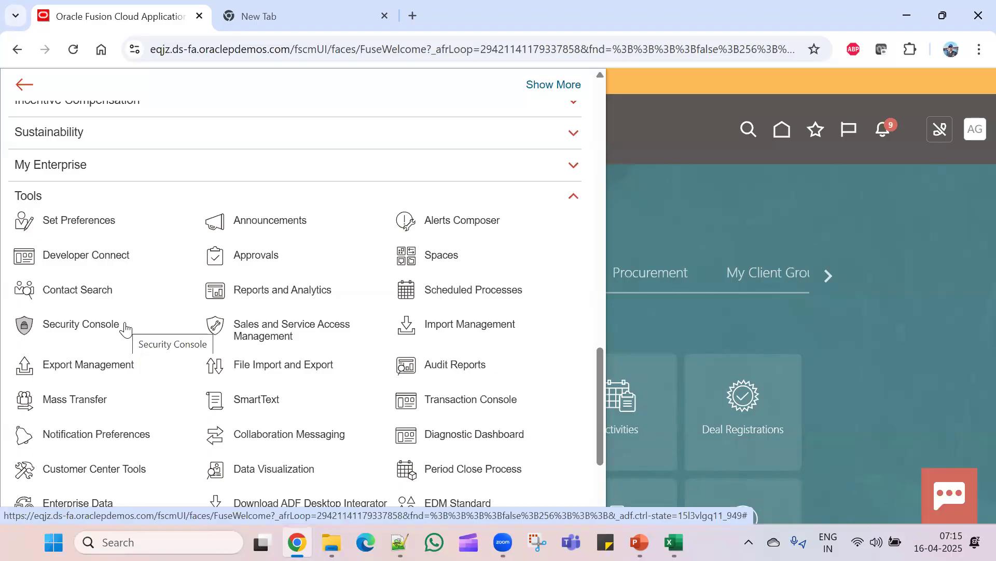
{"action": "scroll", "coordinate": [125, 327], "scroll_direction": "down", "scroll_amount": 3}
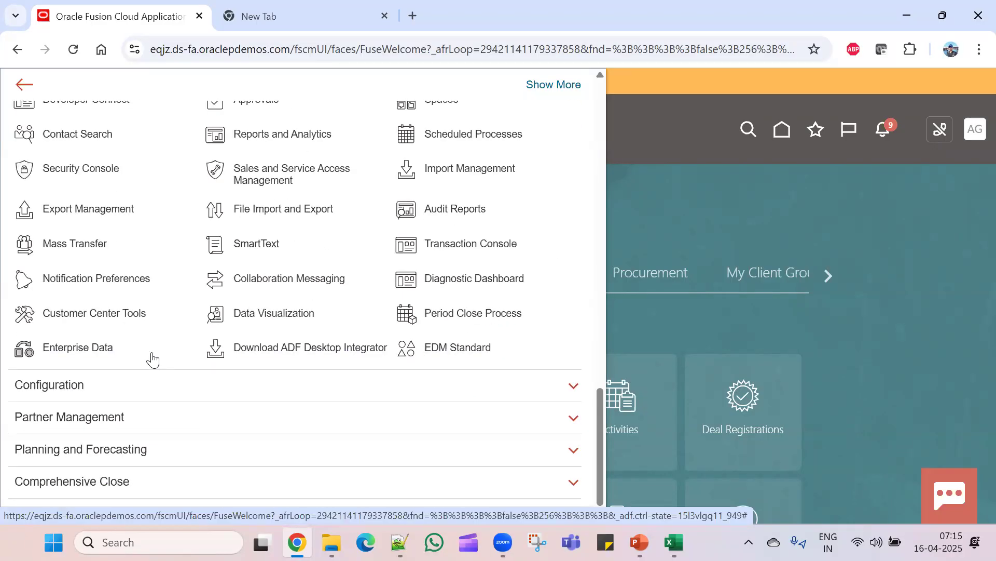
{"action": "scroll", "coordinate": [152, 358], "scroll_direction": "up", "scroll_amount": 3}
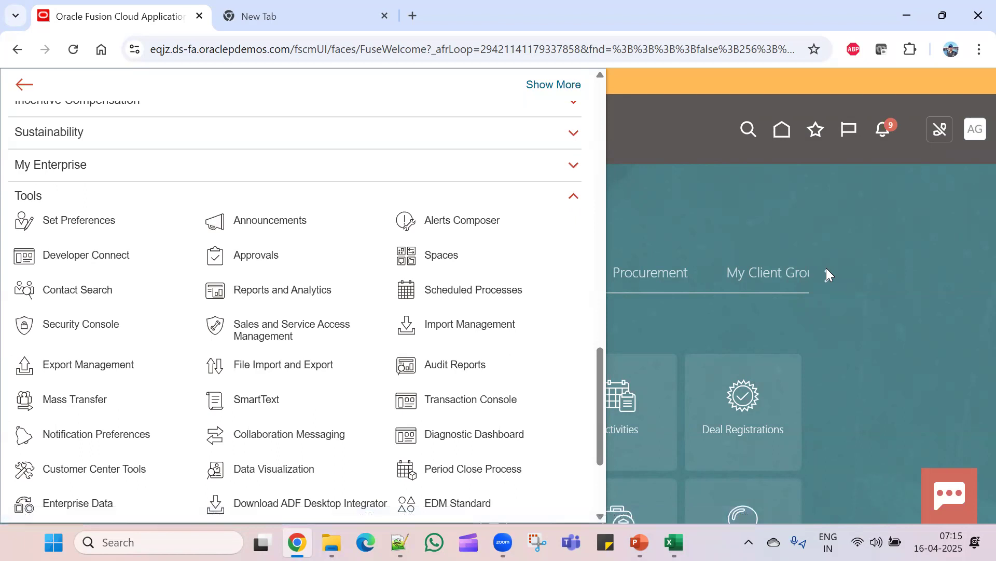
{"action": "left_click", "coordinate": [576, 201]}
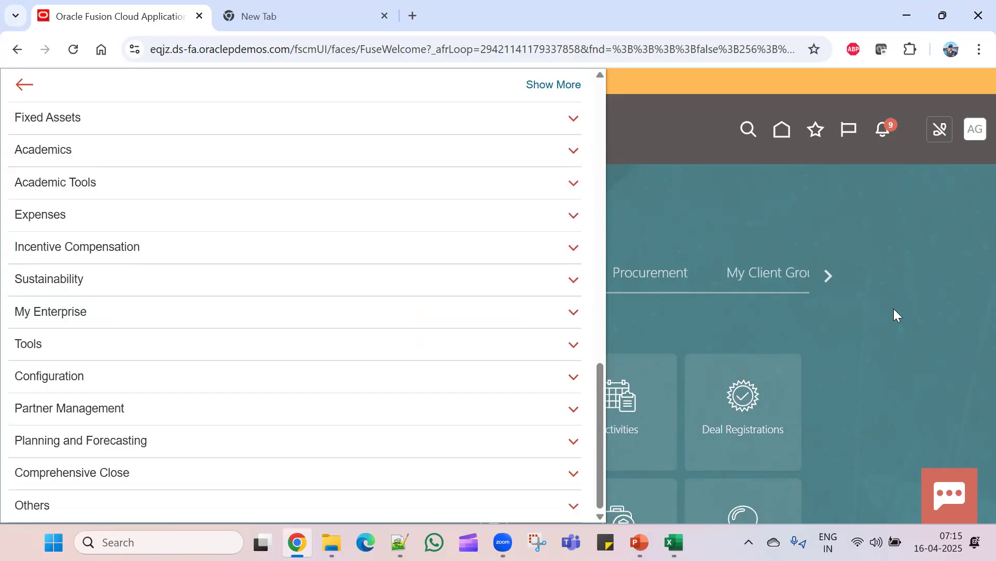
{"action": "left_click", "coordinate": [894, 308]}
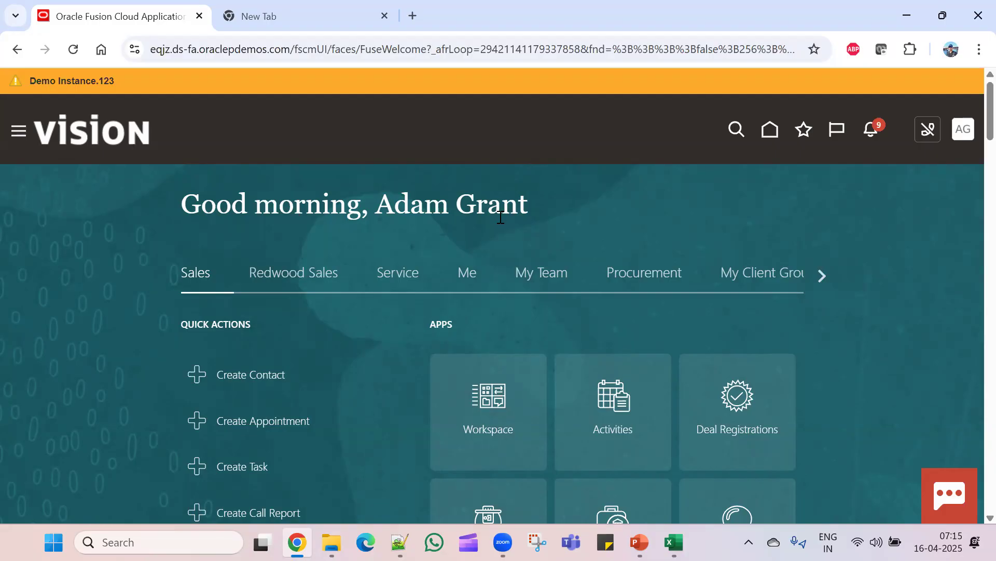
{"action": "key", "text": "alt+Tab"}
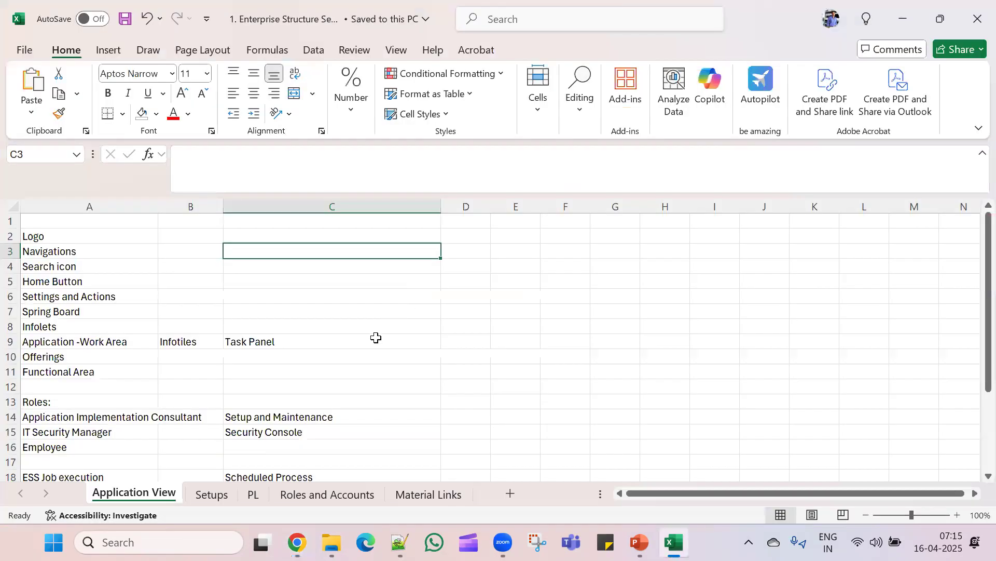
{"action": "scroll", "coordinate": [359, 350], "scroll_direction": "down", "scroll_amount": 1}
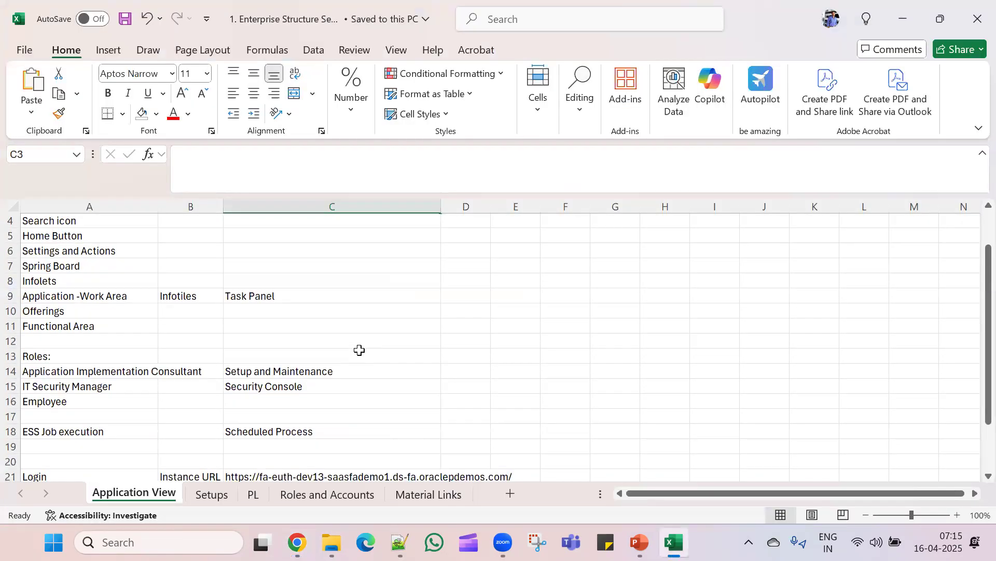
{"action": "key", "text": "alt+Tab"}
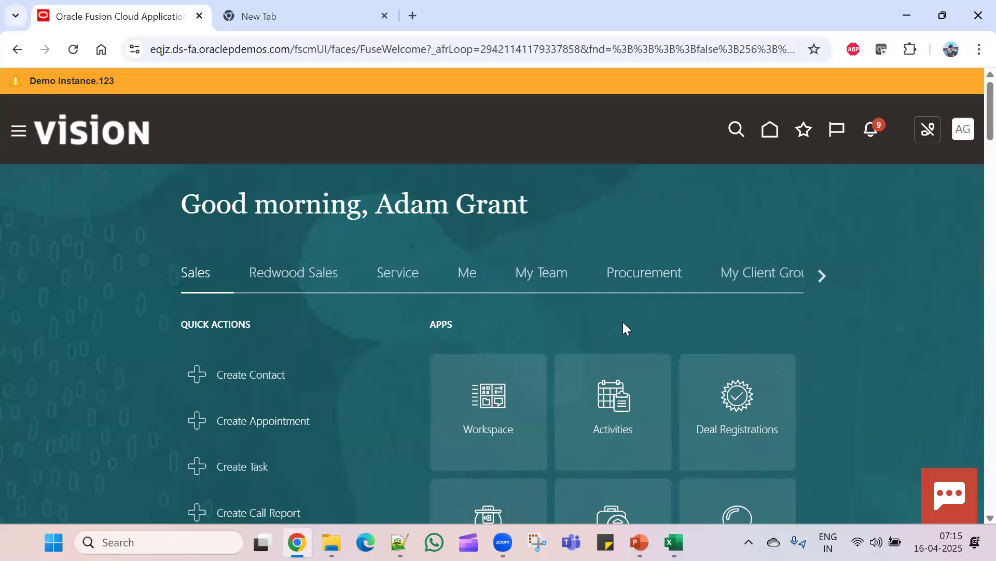
- Page the home-page group tabs to the end and open General Accounting's journal actions and Period Close tile
{"action": "left_click", "coordinate": [824, 278]}
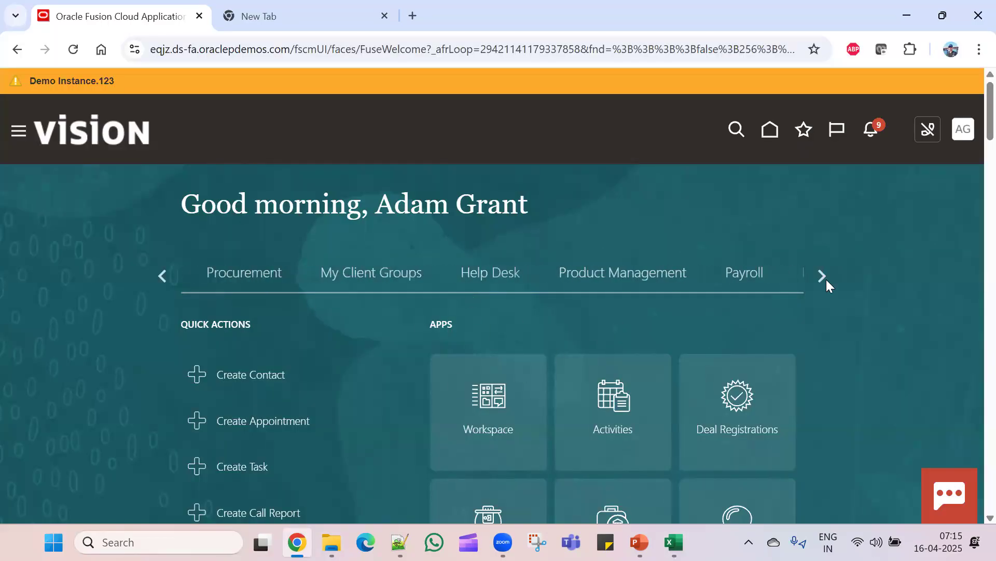
{"action": "left_click", "coordinate": [821, 280]}
{"action": "left_click", "coordinate": [820, 279]}
{"action": "left_click", "coordinate": [820, 280]}
{"action": "left_click", "coordinate": [820, 279]}
{"action": "left_click", "coordinate": [820, 280]}
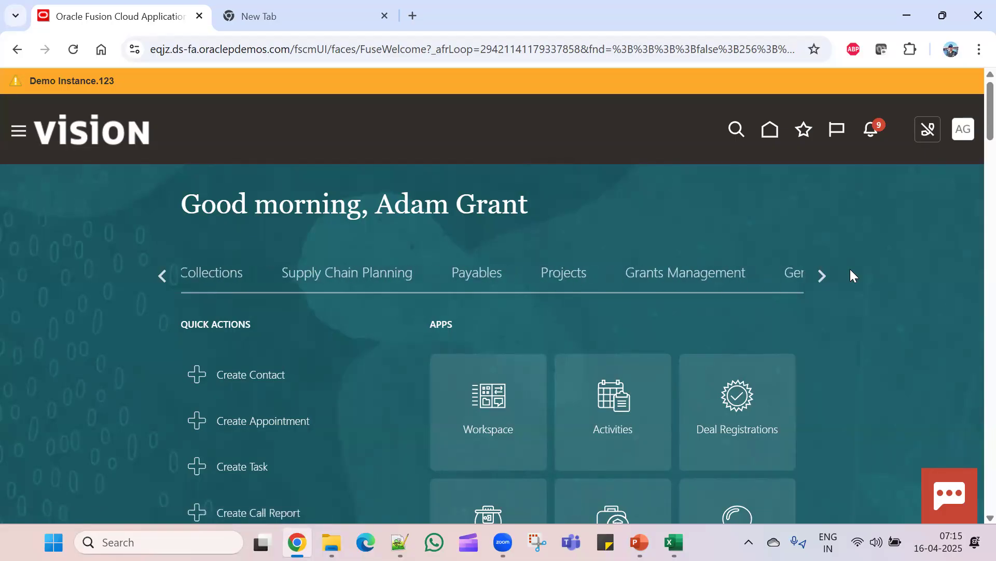
{"action": "left_click", "coordinate": [793, 275]}
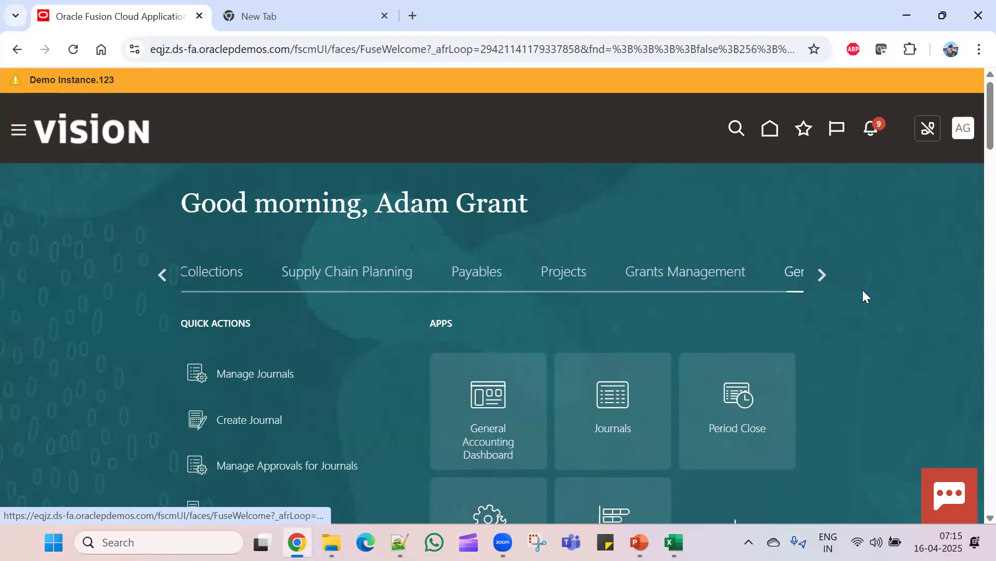
{"action": "scroll", "coordinate": [862, 290], "scroll_direction": "down", "scroll_amount": 3}
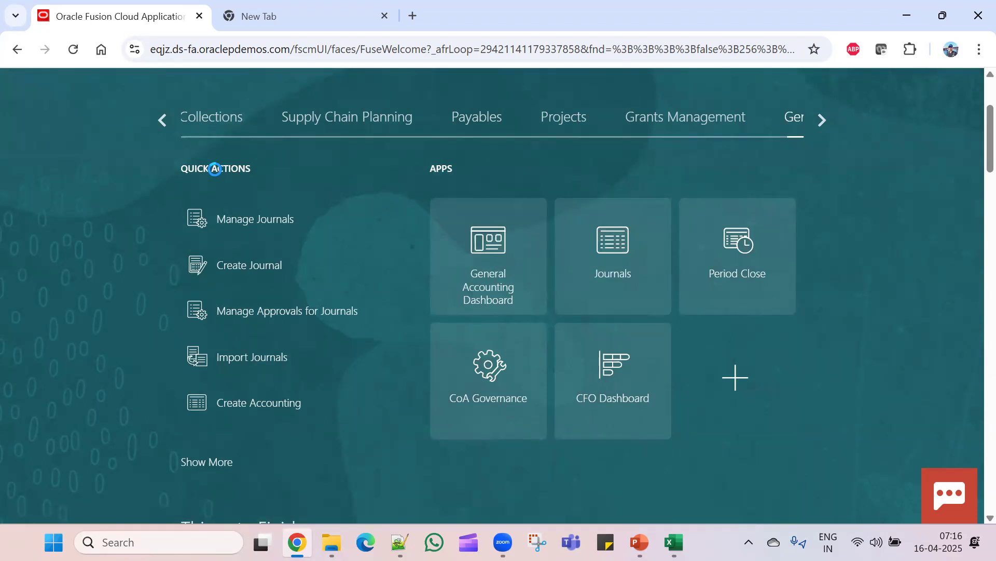
- Open Journals with data access set ##INDIGO CA, visit Manage Journals, then return to the Journals work area
{"action": "left_click", "coordinate": [245, 219]}
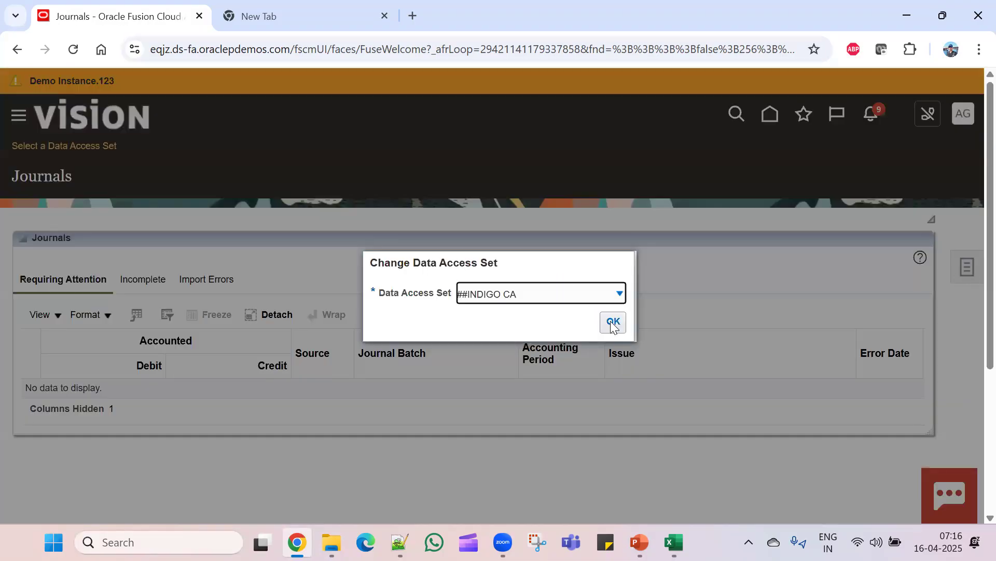
{"action": "left_click", "coordinate": [612, 322]}
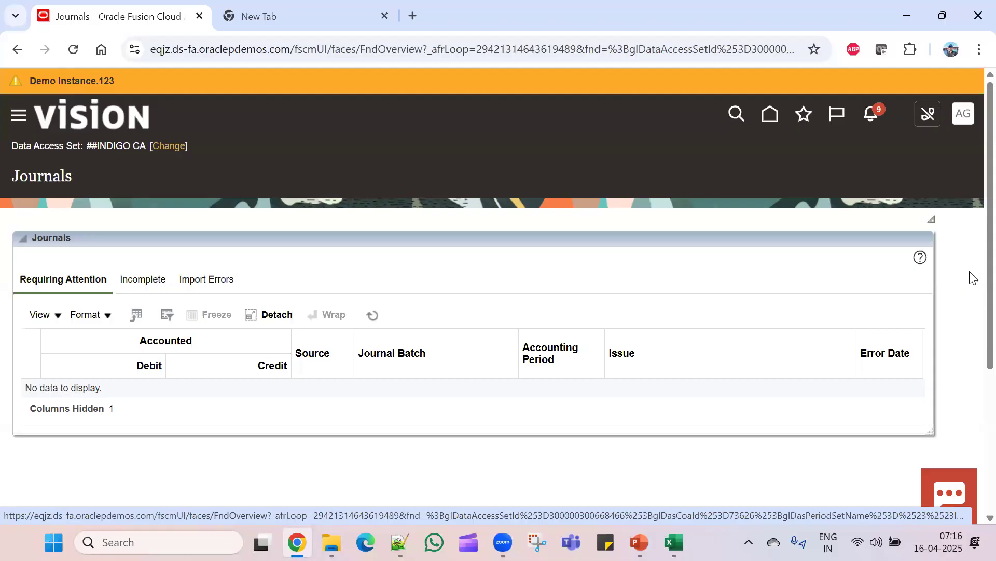
{"action": "left_click", "coordinate": [973, 278]}
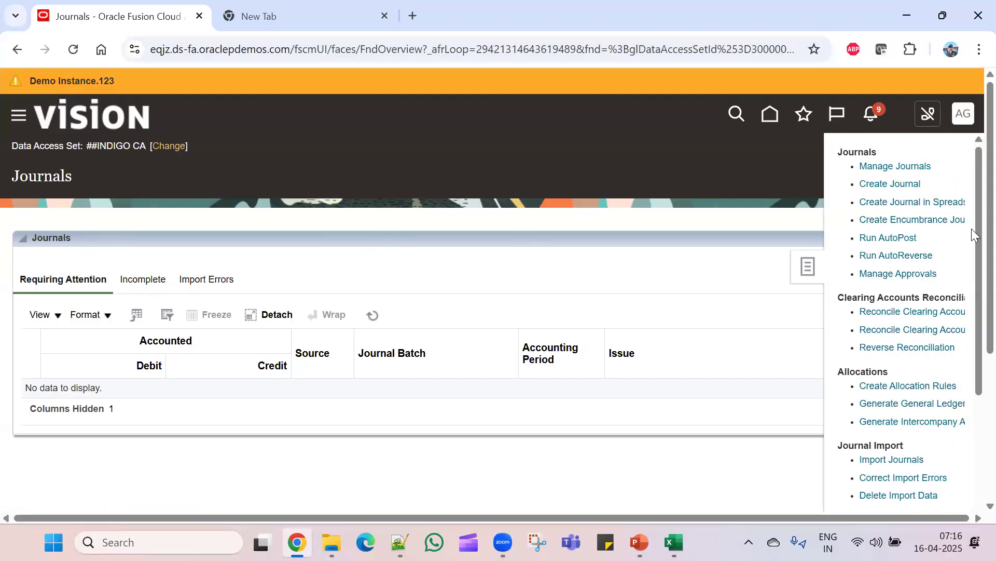
{"action": "left_click", "coordinate": [905, 167]}
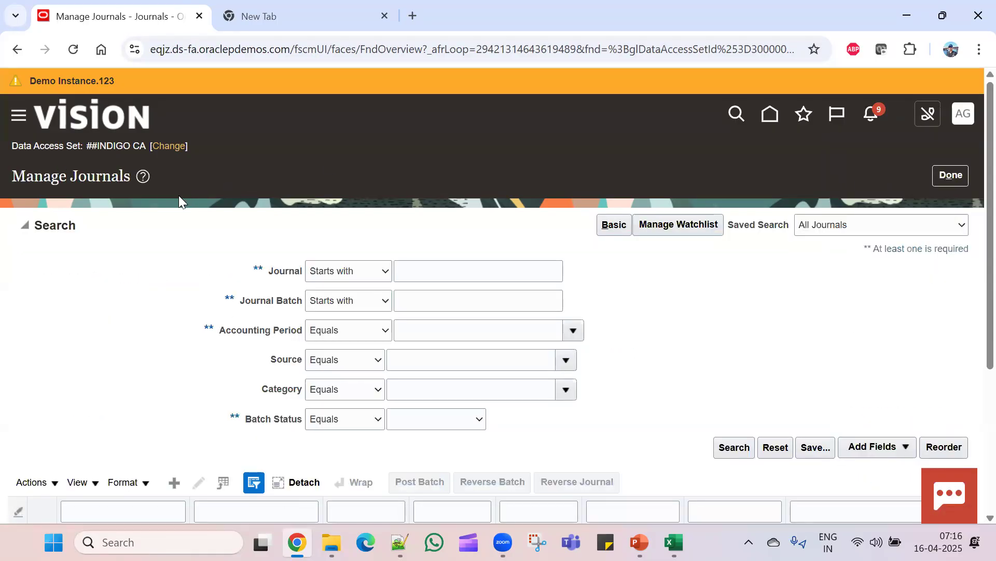
{"action": "scroll", "coordinate": [660, 364], "scroll_direction": "down", "scroll_amount": 4}
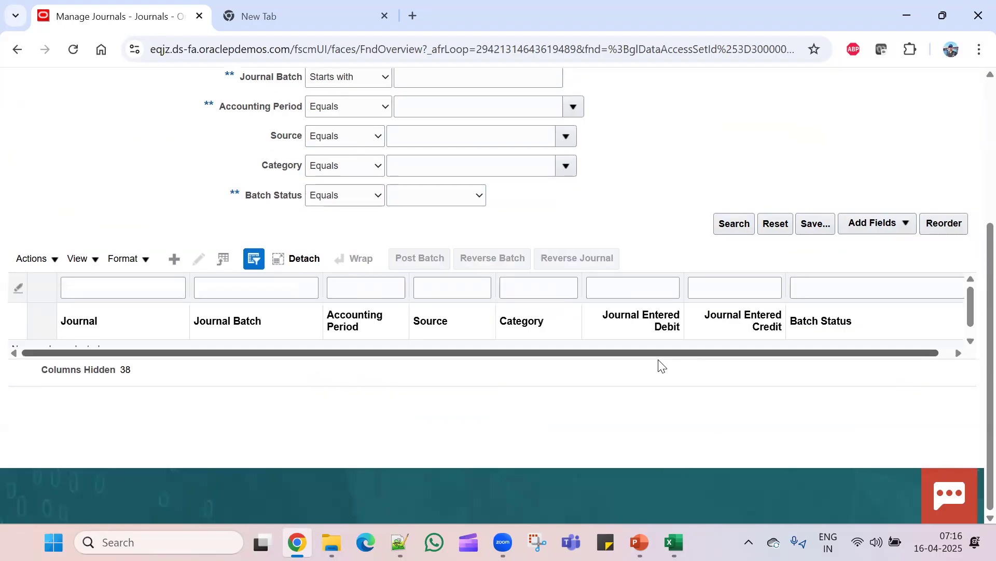
{"action": "scroll", "coordinate": [668, 383], "scroll_direction": "up", "scroll_amount": 4}
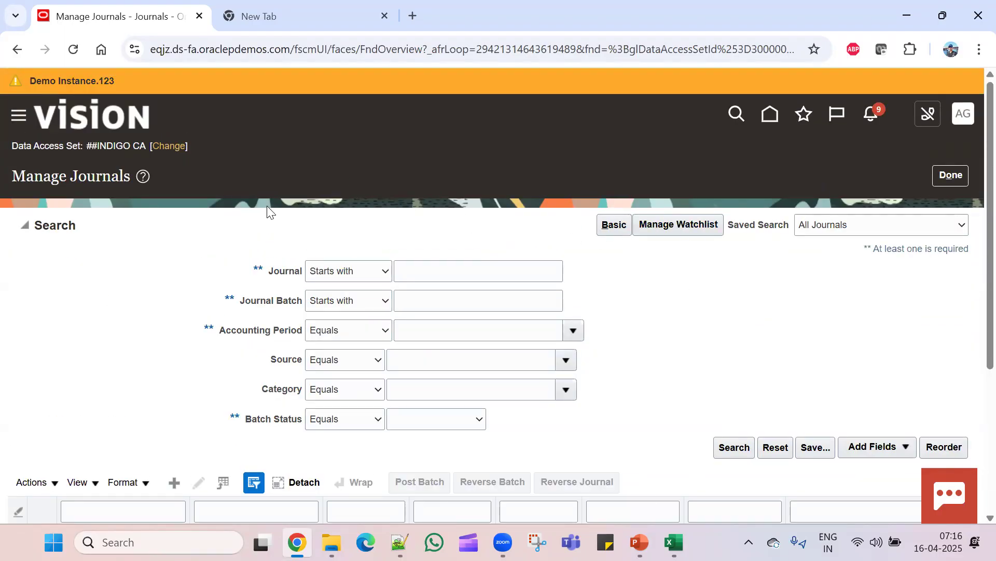
{"action": "left_click", "coordinate": [941, 177]}
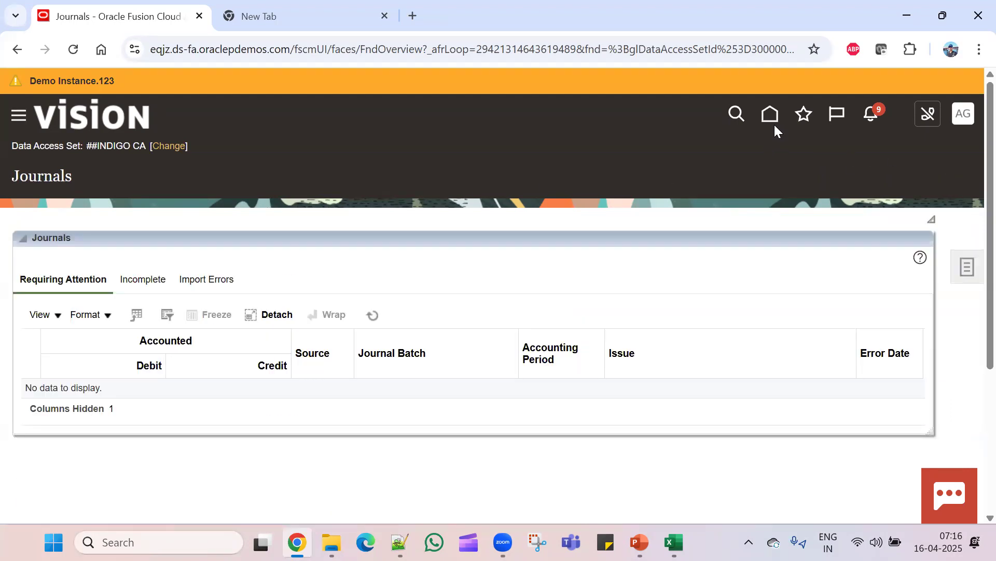
{"action": "left_click", "coordinate": [771, 115]}
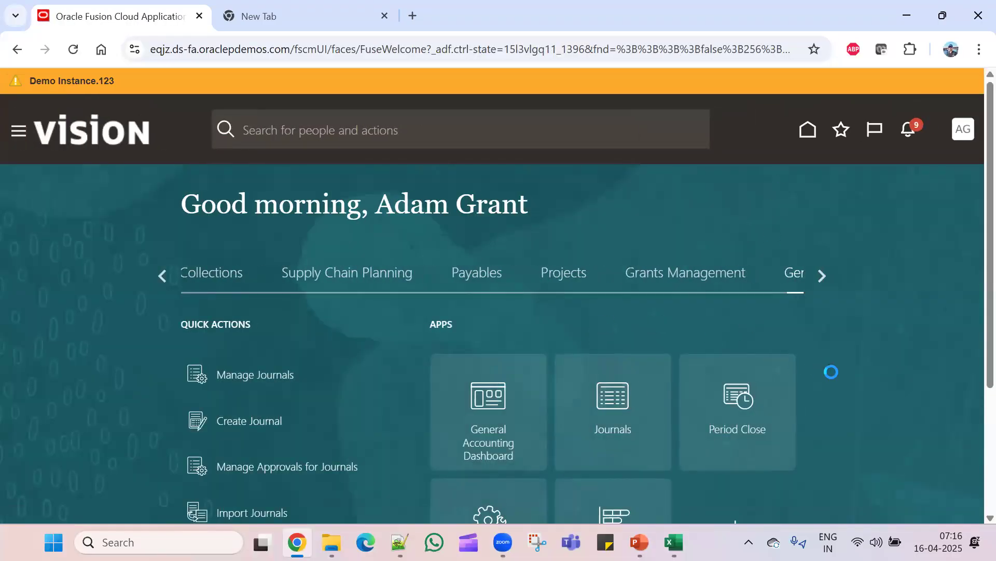
{"action": "scroll", "coordinate": [830, 373], "scroll_direction": "down", "scroll_amount": 3}
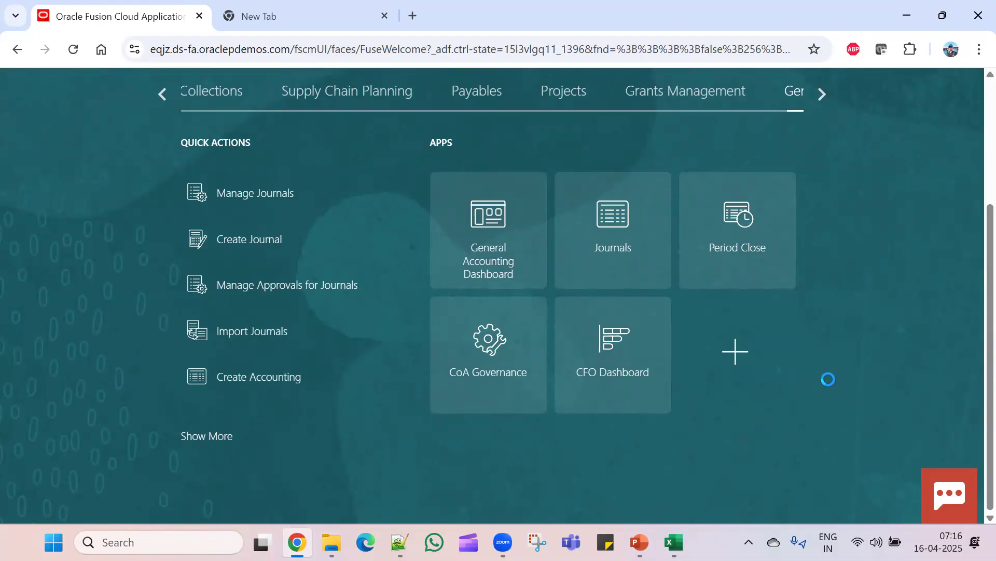
{"action": "scroll", "coordinate": [226, 444], "scroll_direction": "down", "scroll_amount": 5}
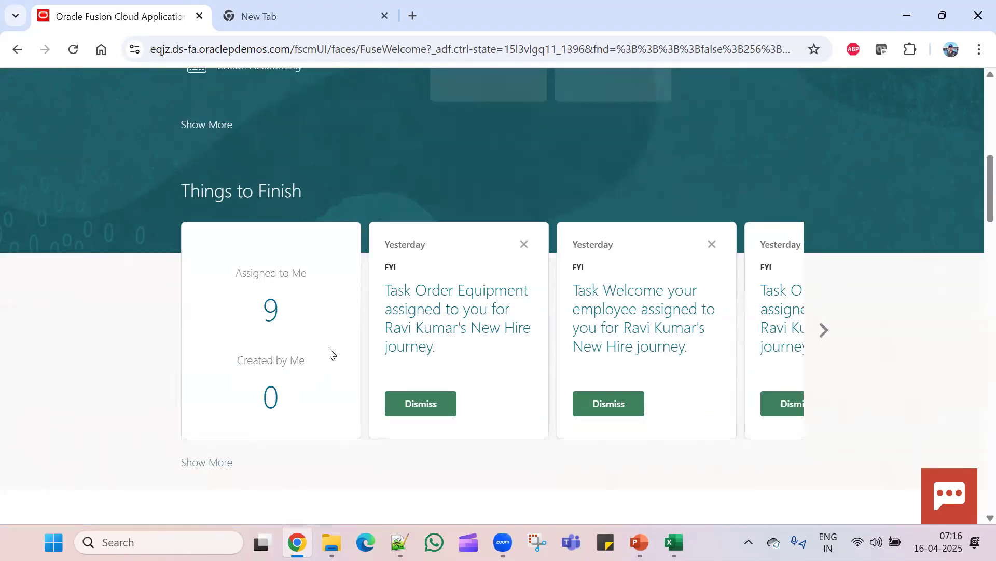
{"action": "scroll", "coordinate": [328, 353], "scroll_direction": "down", "scroll_amount": 15}
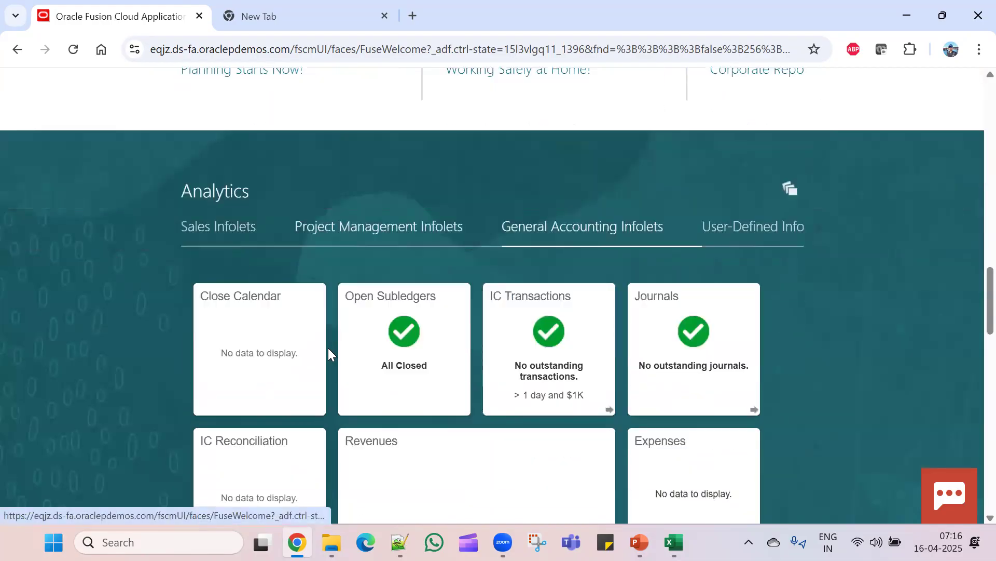
{"action": "scroll", "coordinate": [329, 335], "scroll_direction": "down", "scroll_amount": 3}
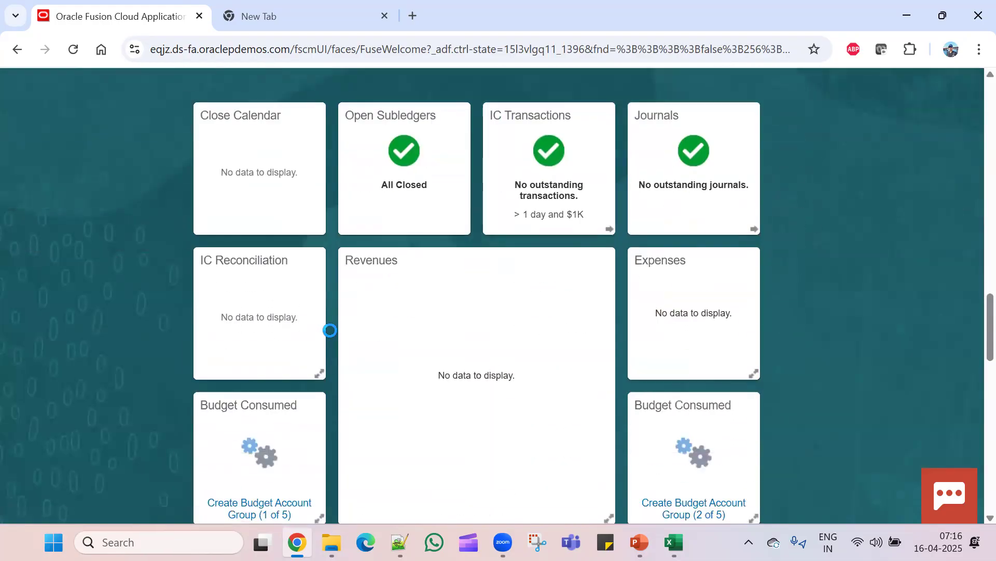
{"action": "mouse_move", "coordinate": [313, 200]}
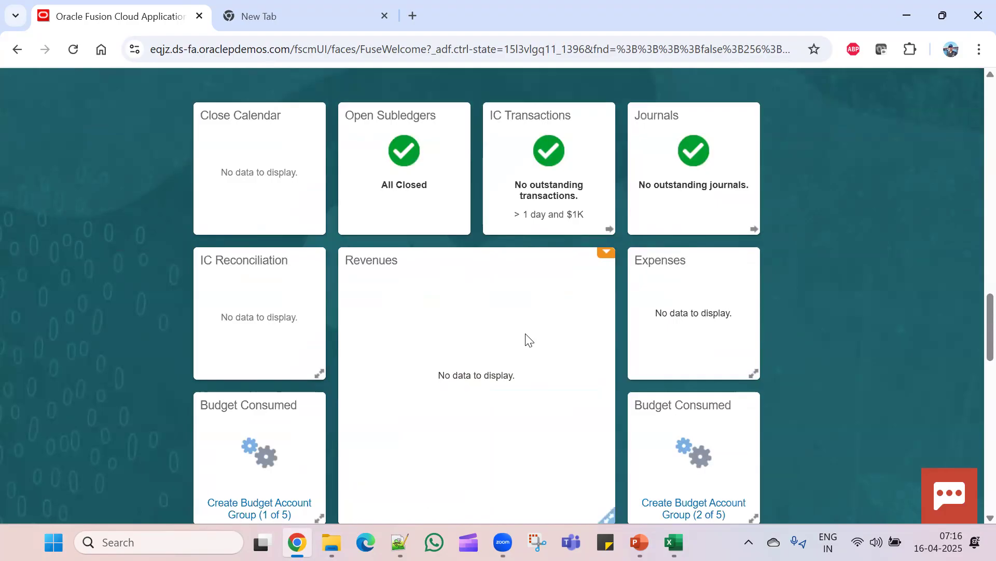
{"action": "scroll", "coordinate": [527, 338], "scroll_direction": "up", "scroll_amount": 5}
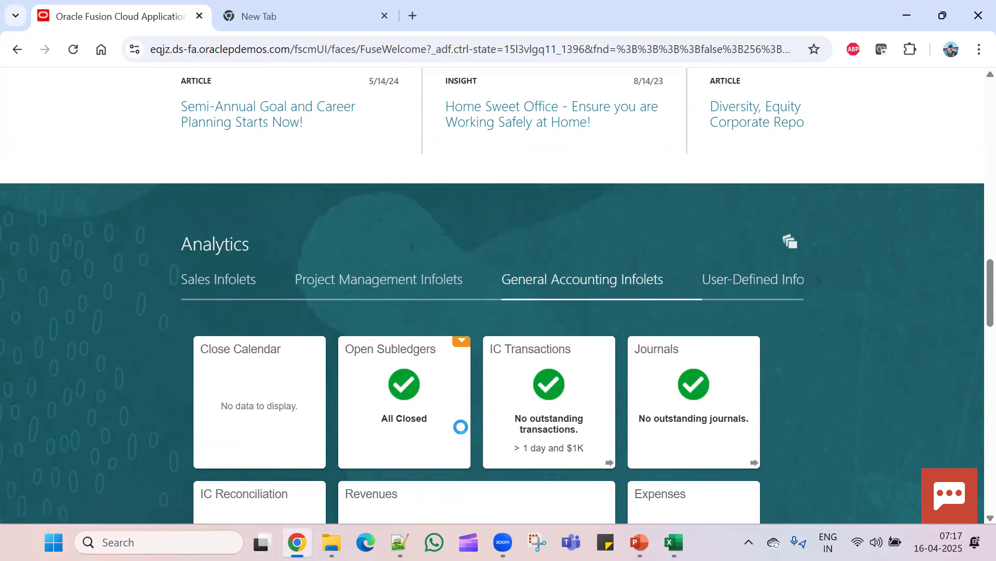
{"action": "scroll", "coordinate": [460, 427], "scroll_direction": "down", "scroll_amount": 9}
{"action": "scroll", "coordinate": [461, 427], "scroll_direction": "up", "scroll_amount": 6}
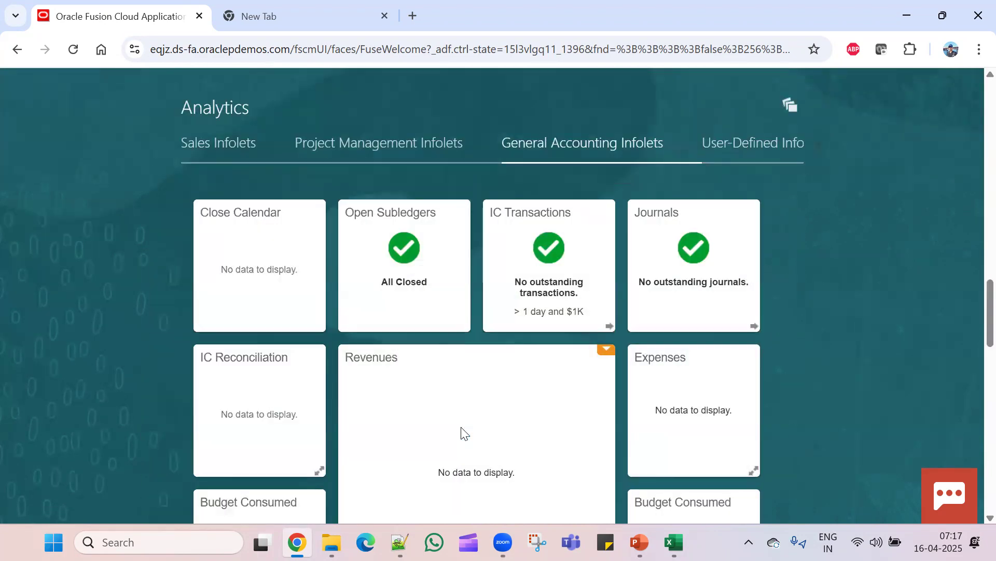
{"action": "scroll", "coordinate": [464, 433], "scroll_direction": "down", "scroll_amount": 6}
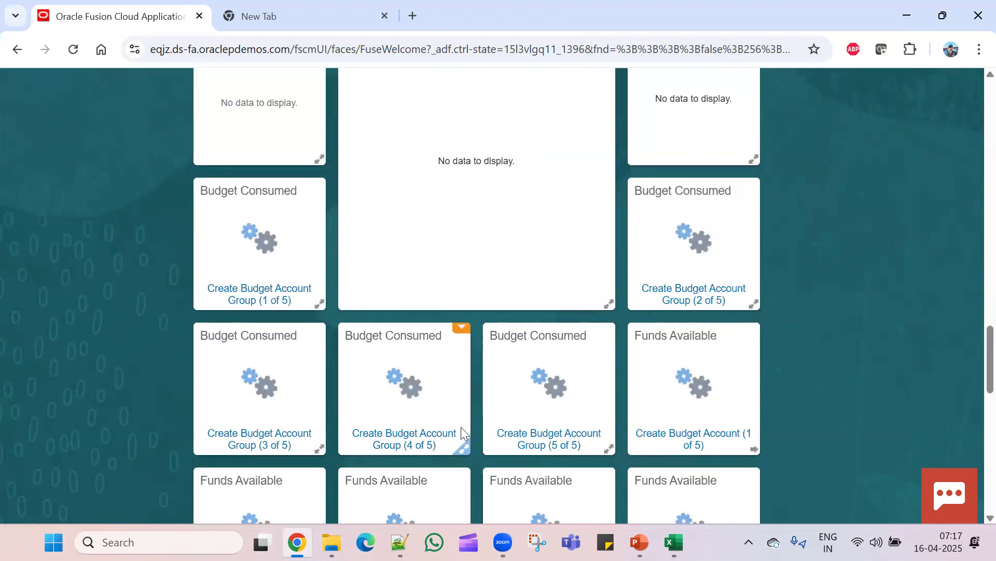
{"action": "scroll", "coordinate": [480, 257], "scroll_direction": "up", "scroll_amount": 6}
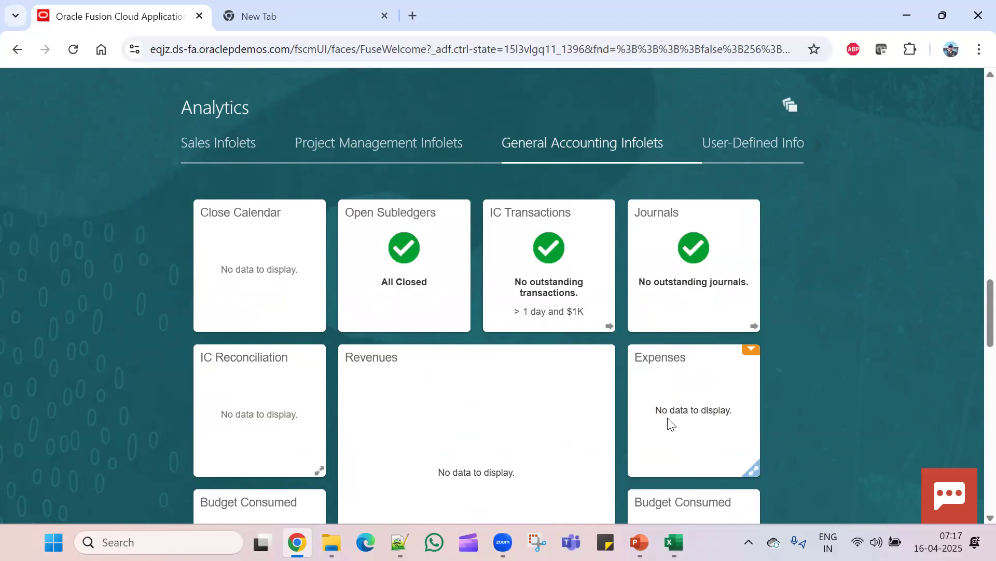
{"action": "scroll", "coordinate": [670, 423], "scroll_direction": "down", "scroll_amount": 3}
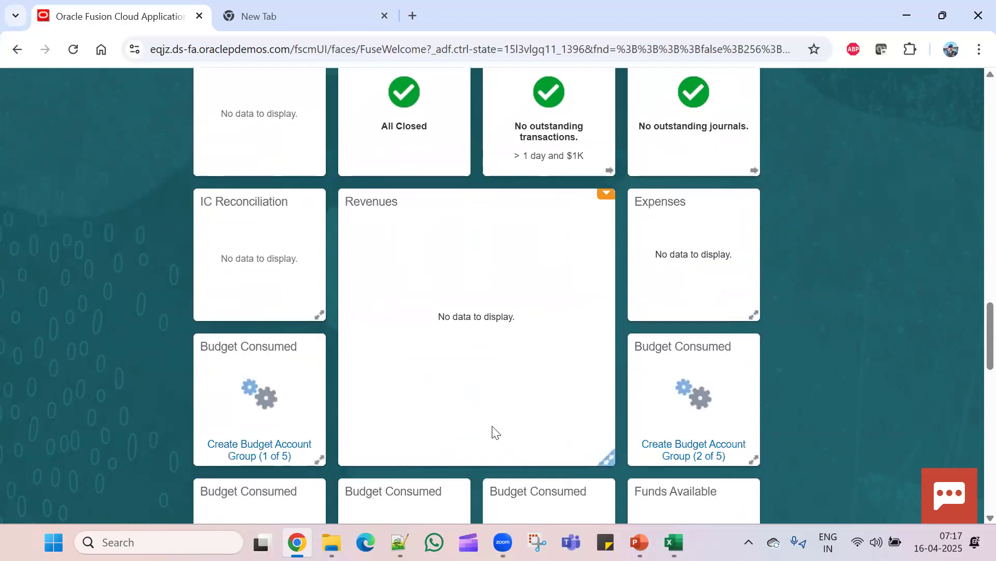
{"action": "scroll", "coordinate": [500, 407], "scroll_direction": "down", "scroll_amount": 3}
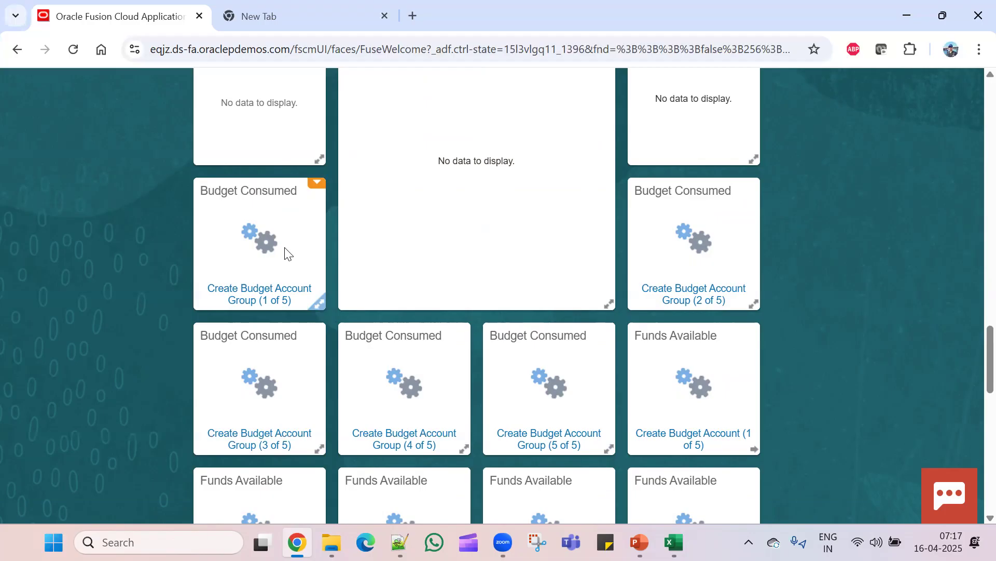
{"action": "scroll", "coordinate": [287, 253], "scroll_direction": "down", "scroll_amount": 3}
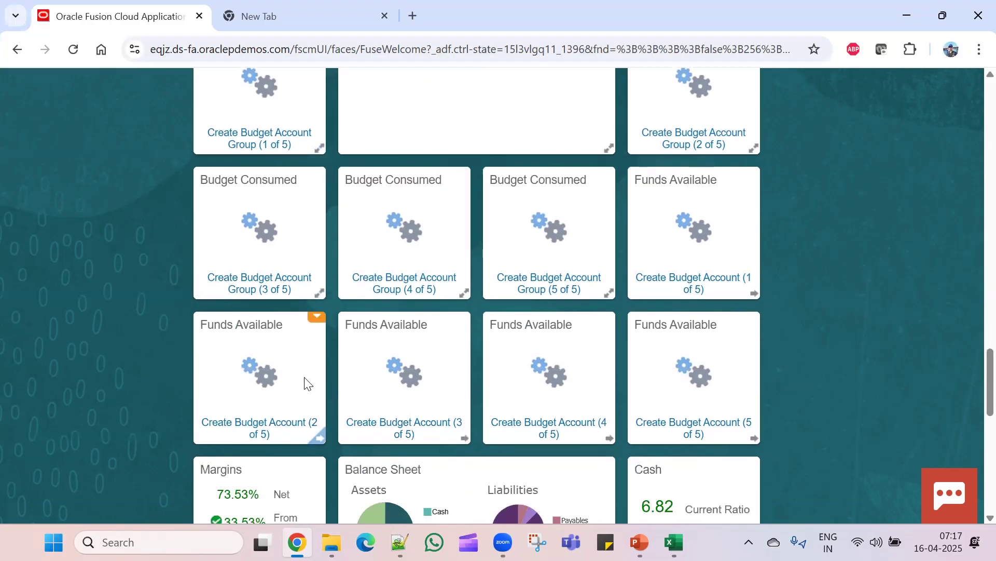
{"action": "scroll", "coordinate": [319, 397], "scroll_direction": "down", "scroll_amount": 3}
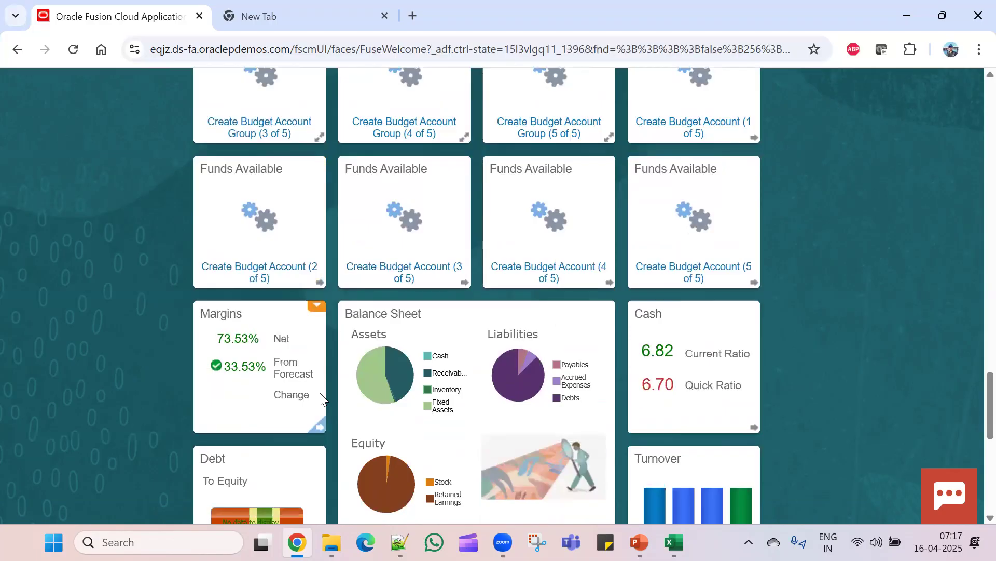
{"action": "scroll", "coordinate": [320, 395], "scroll_direction": "down", "scroll_amount": 3}
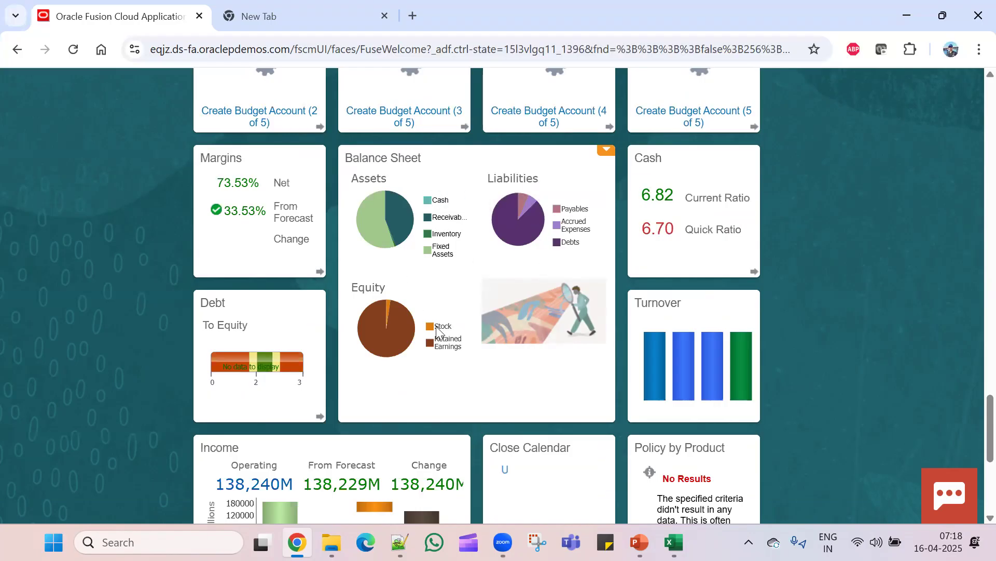
{"action": "mouse_move", "coordinate": [405, 222]}
{"action": "scroll", "coordinate": [522, 396], "scroll_direction": "down", "scroll_amount": 3}
{"action": "scroll", "coordinate": [520, 396], "scroll_direction": "up", "scroll_amount": 3}
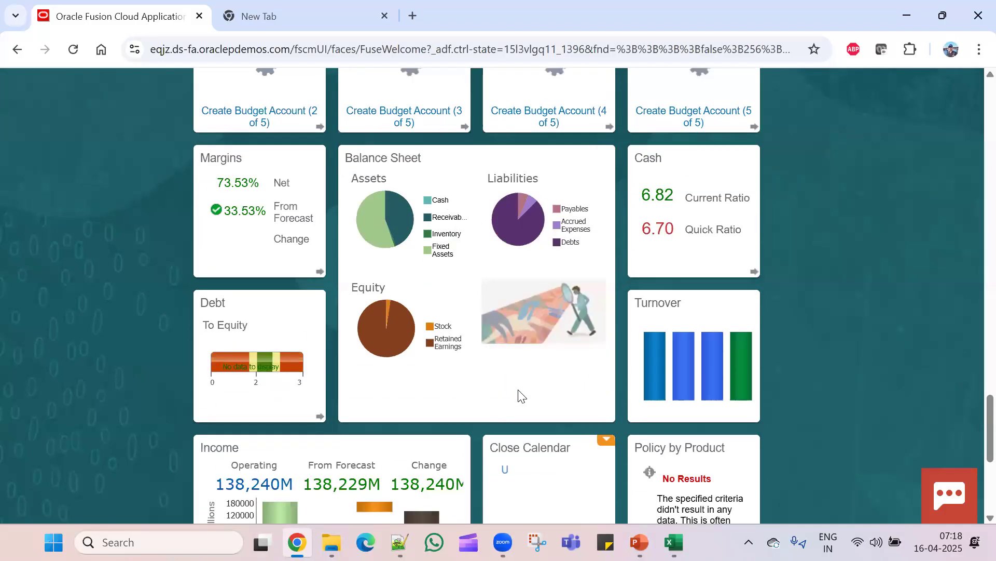
{"action": "scroll", "coordinate": [519, 395], "scroll_direction": "down", "scroll_amount": 6}
{"action": "scroll", "coordinate": [518, 394], "scroll_direction": "up", "scroll_amount": 20}
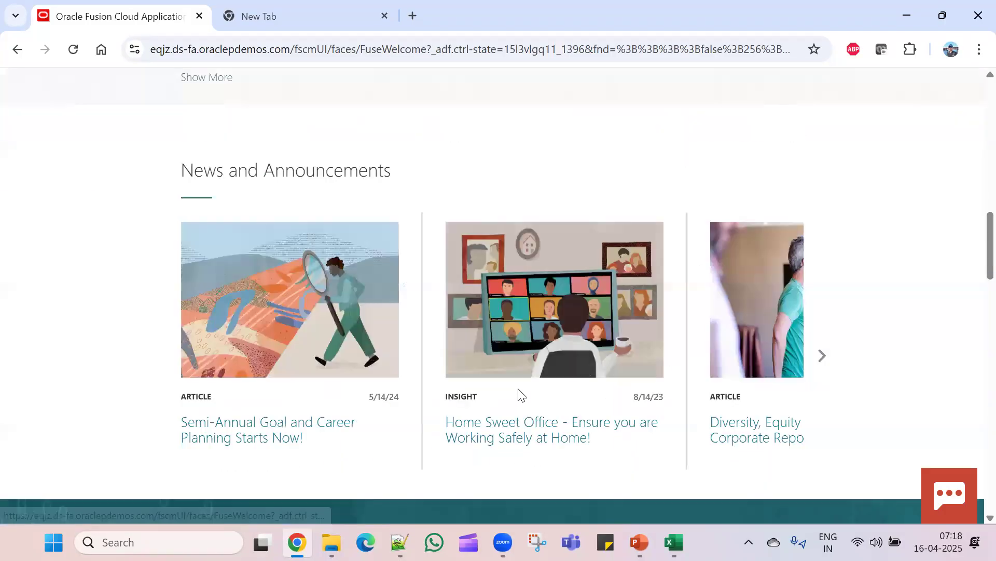
{"action": "scroll", "coordinate": [535, 387], "scroll_direction": "down", "scroll_amount": 7}
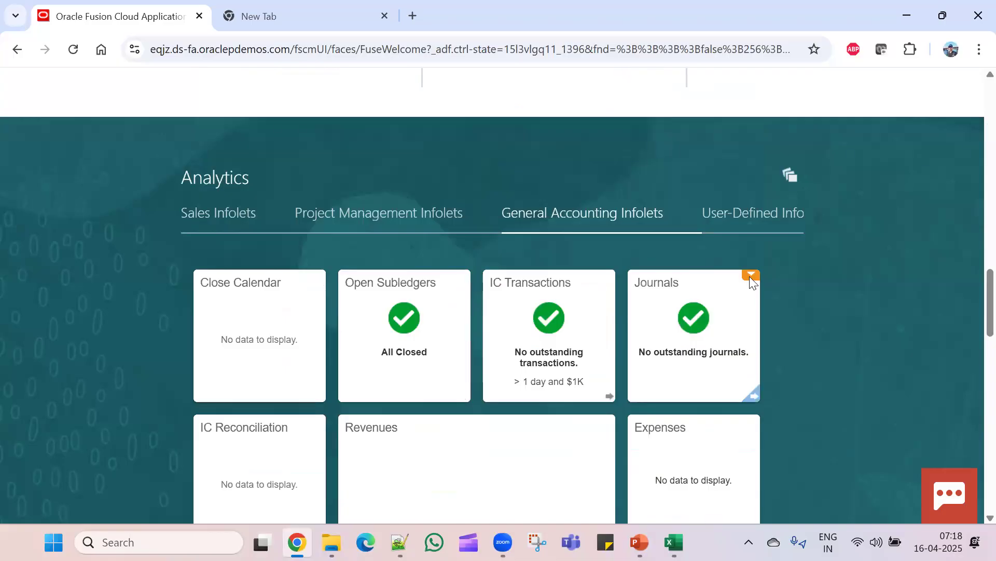
{"action": "left_click", "coordinate": [750, 278]}
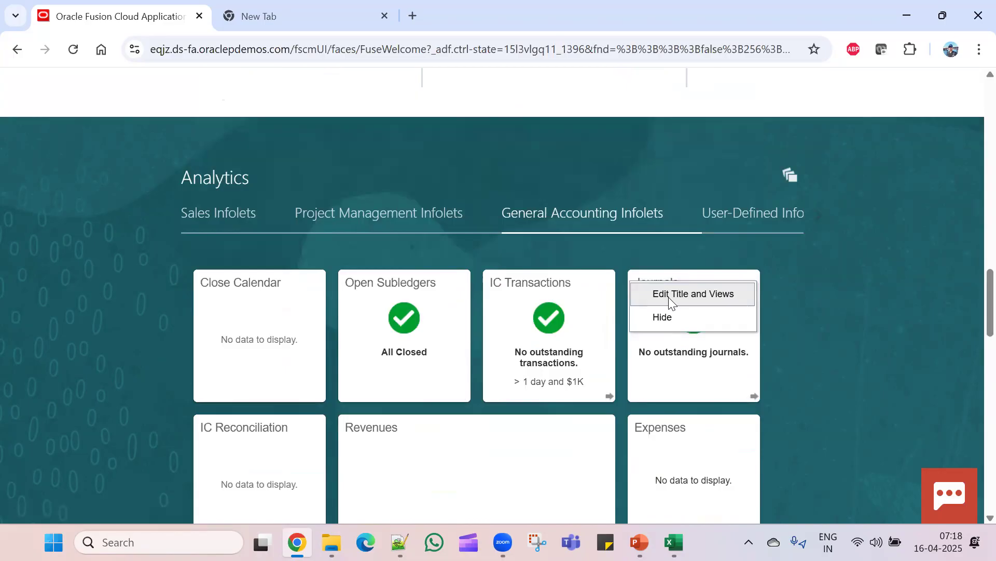
{"action": "left_click", "coordinate": [753, 395]}
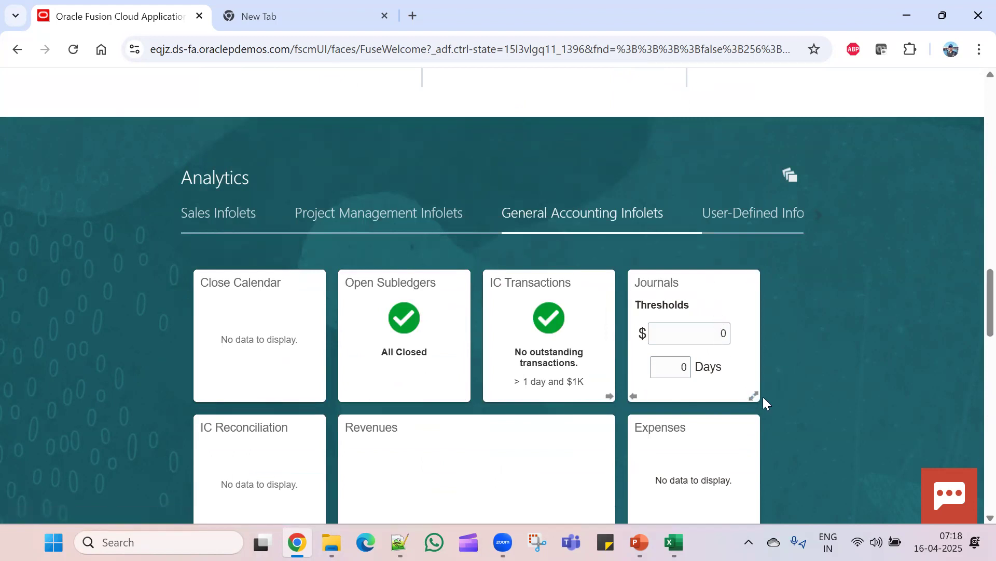
{"action": "left_click", "coordinate": [632, 395]}
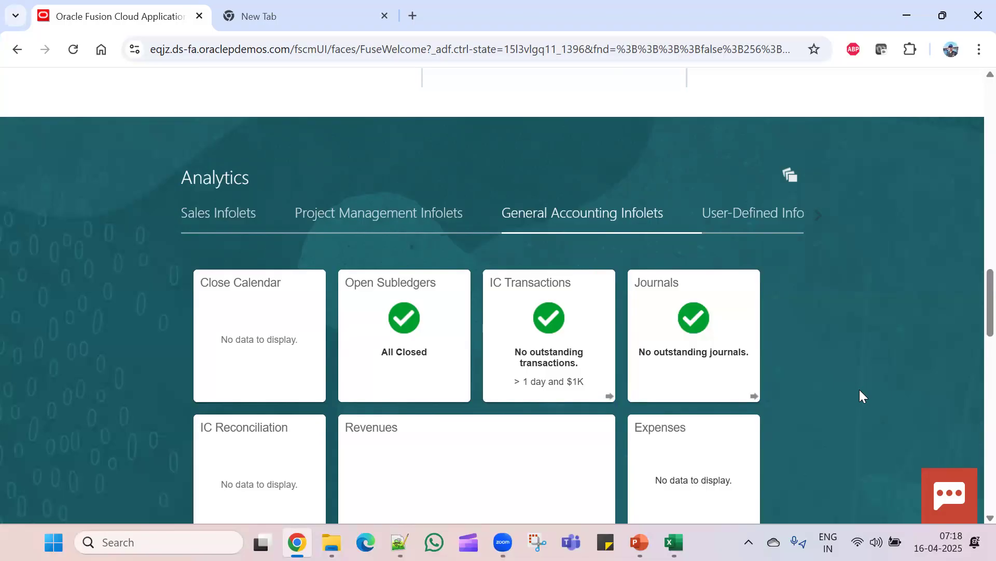
{"action": "scroll", "coordinate": [868, 367], "scroll_direction": "up", "scroll_amount": 10}
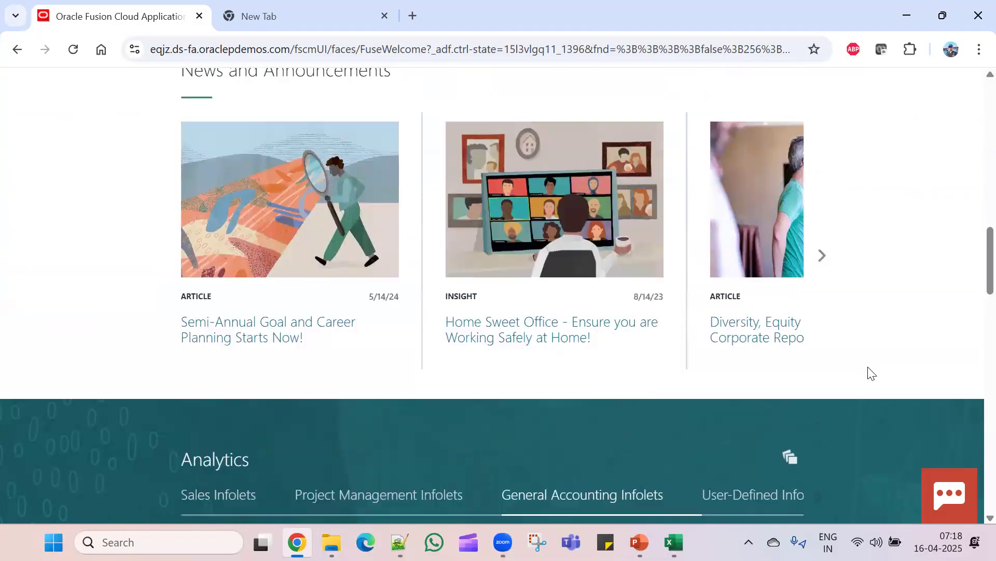
- Show the General Accounting group, check the Excel roles notes, then return to the Vision home page
{"action": "scroll", "coordinate": [856, 363], "scroll_direction": "up", "scroll_amount": 7}
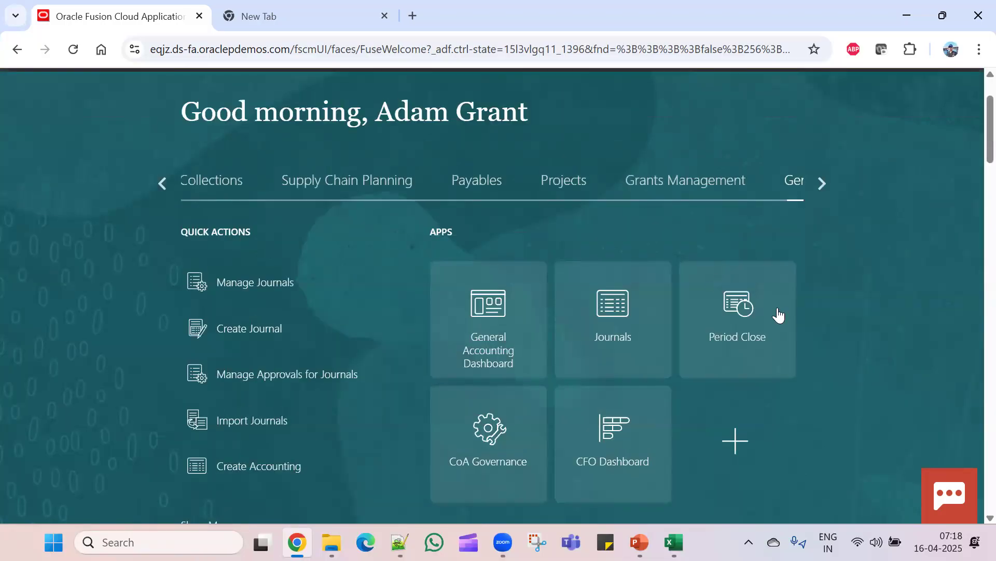
{"action": "left_click", "coordinate": [823, 183]}
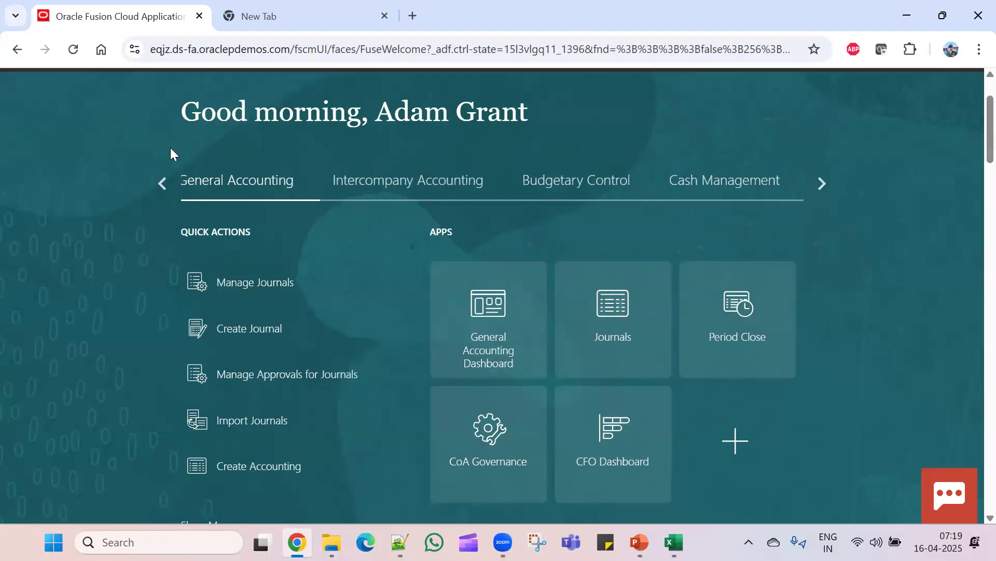
{"action": "scroll", "coordinate": [535, 434], "scroll_direction": "down", "scroll_amount": 3}
{"action": "scroll", "coordinate": [536, 434], "scroll_direction": "down", "scroll_amount": 6}
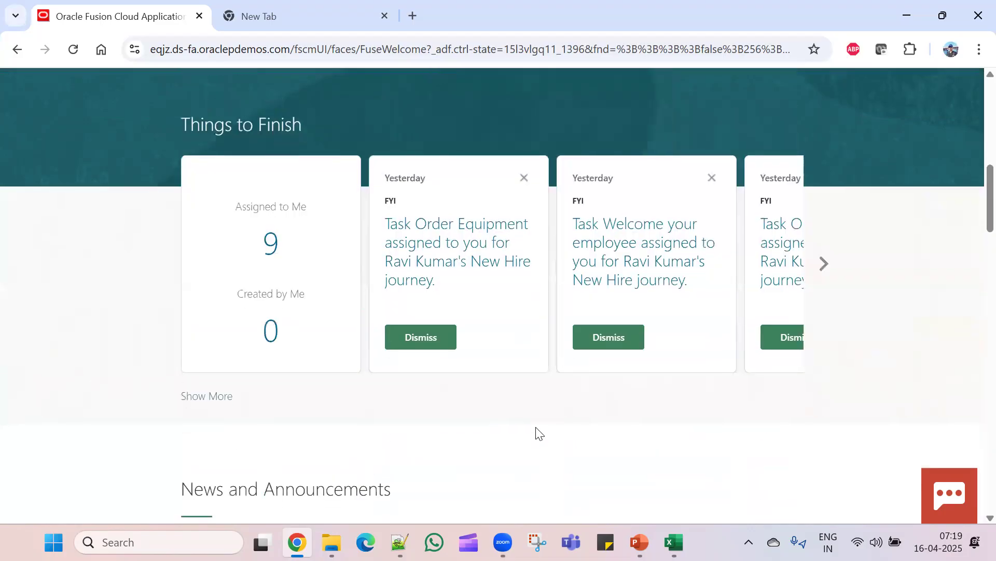
{"action": "scroll", "coordinate": [536, 434], "scroll_direction": "up", "scroll_amount": 7}
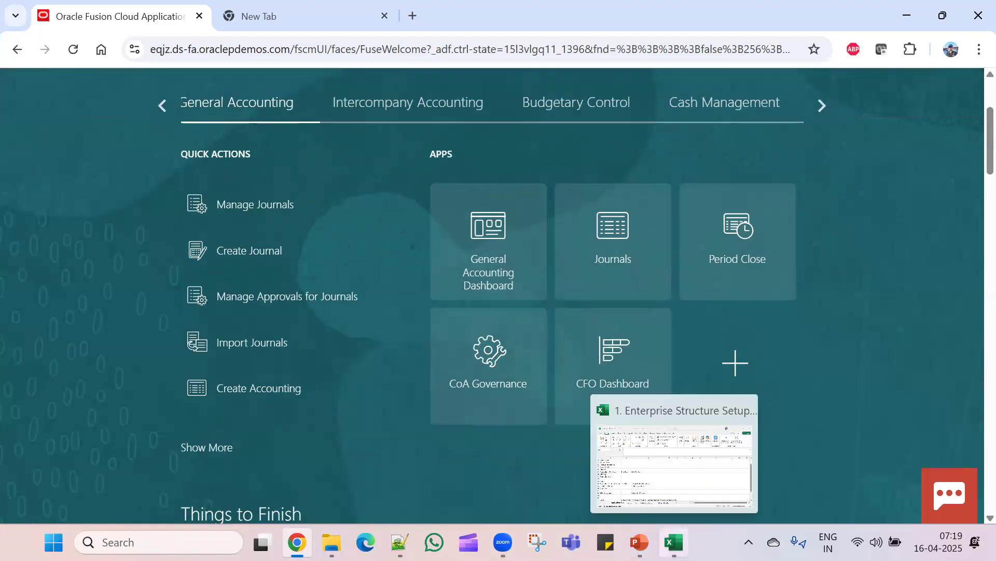
{"action": "left_click", "coordinate": [674, 542]}
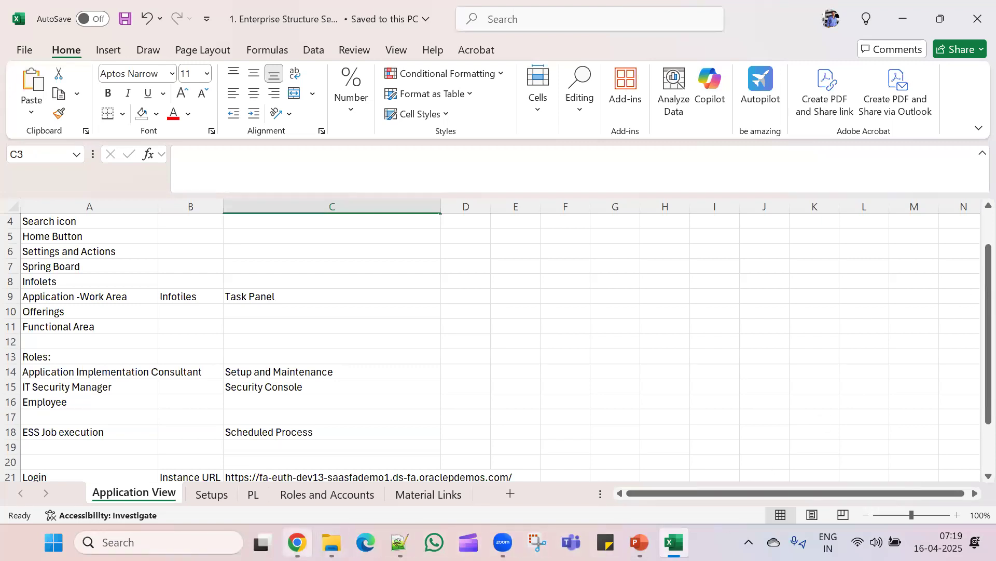
{"action": "left_click", "coordinate": [297, 541]}
{"action": "scroll", "coordinate": [883, 270], "scroll_direction": "up", "scroll_amount": 3}
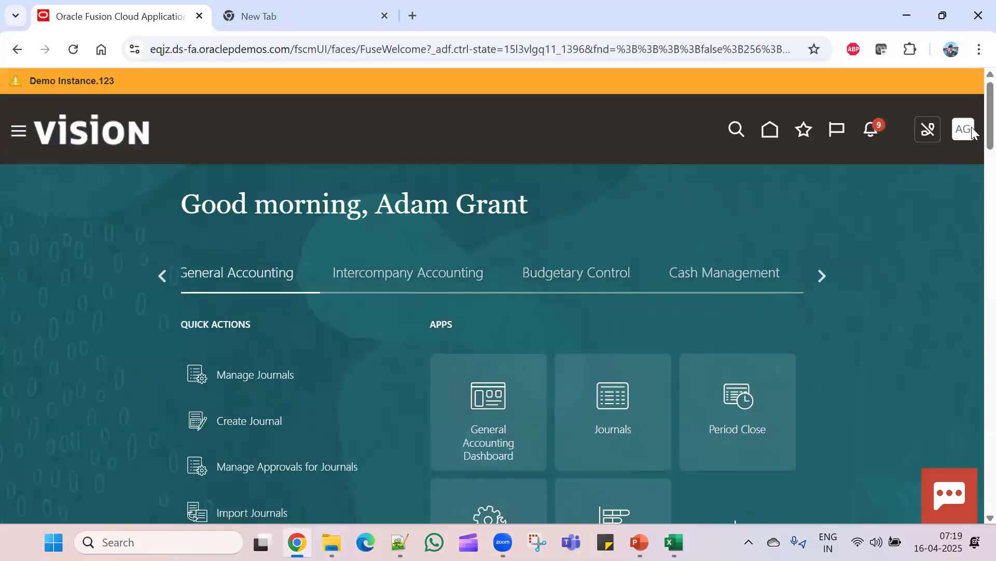
{"action": "left_click", "coordinate": [961, 136]}
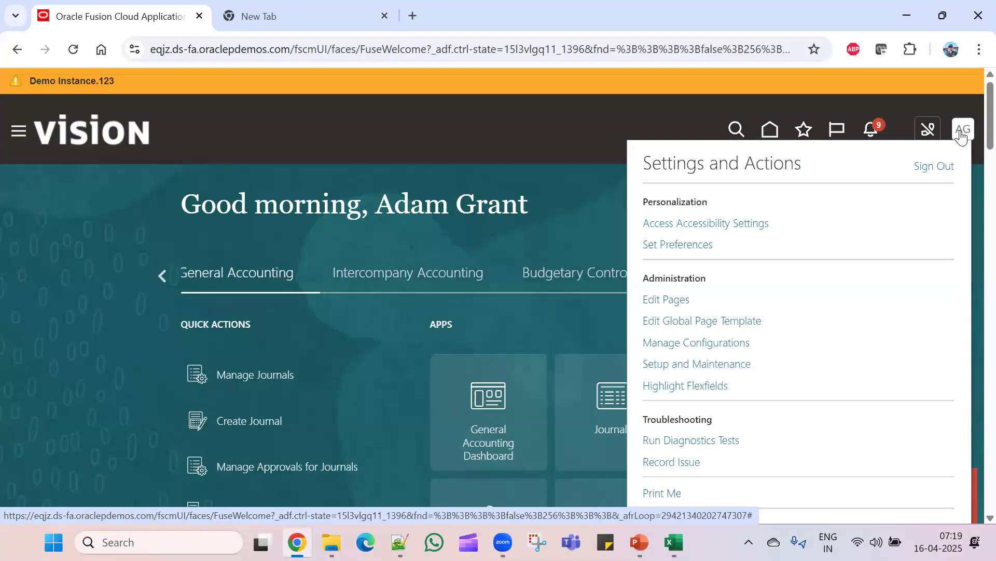
{"action": "left_click", "coordinate": [675, 364]}
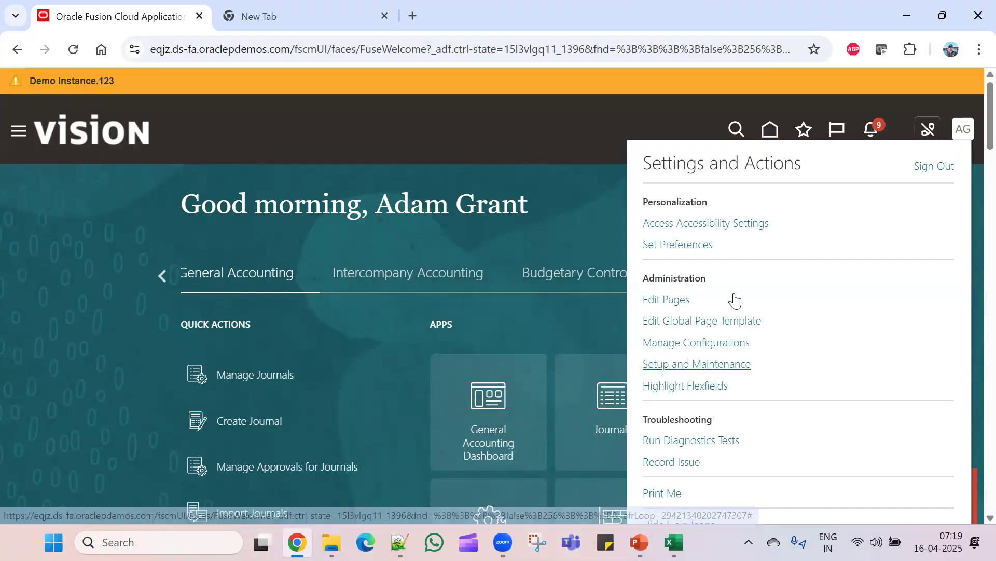
{"action": "left_click", "coordinate": [683, 365]}
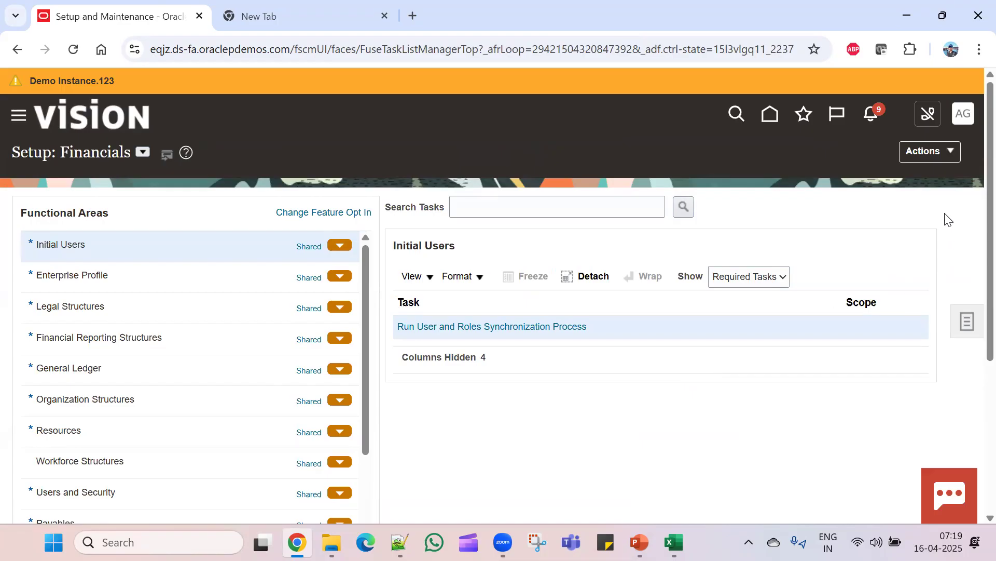
{"action": "left_click", "coordinate": [966, 117]}
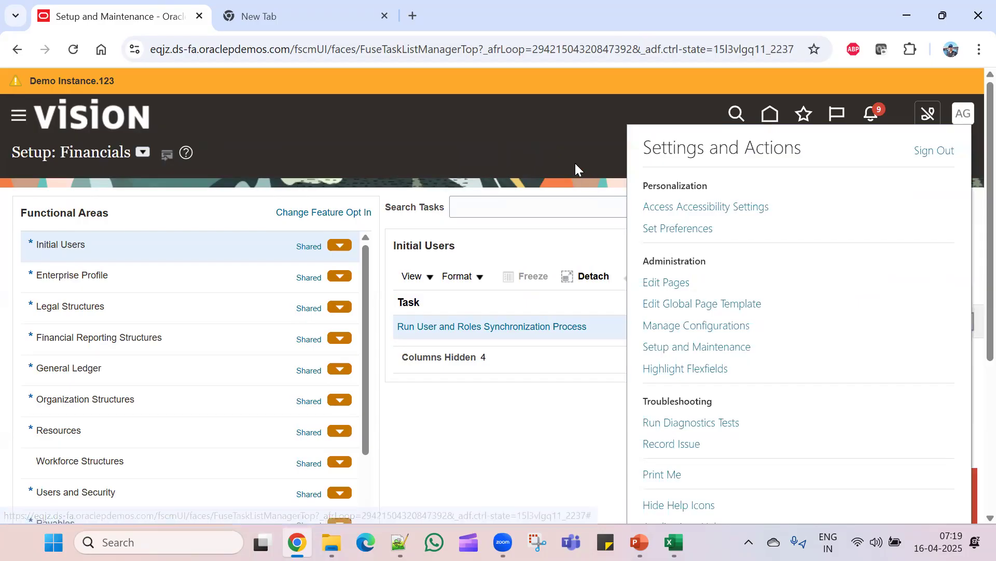
{"action": "left_click", "coordinate": [573, 161]}
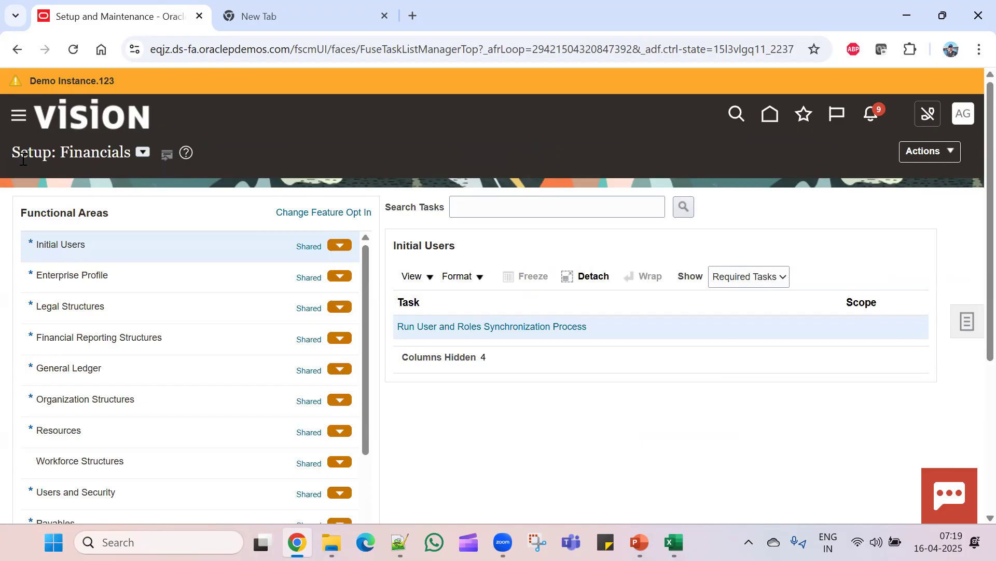
{"action": "left_click", "coordinate": [143, 153]}
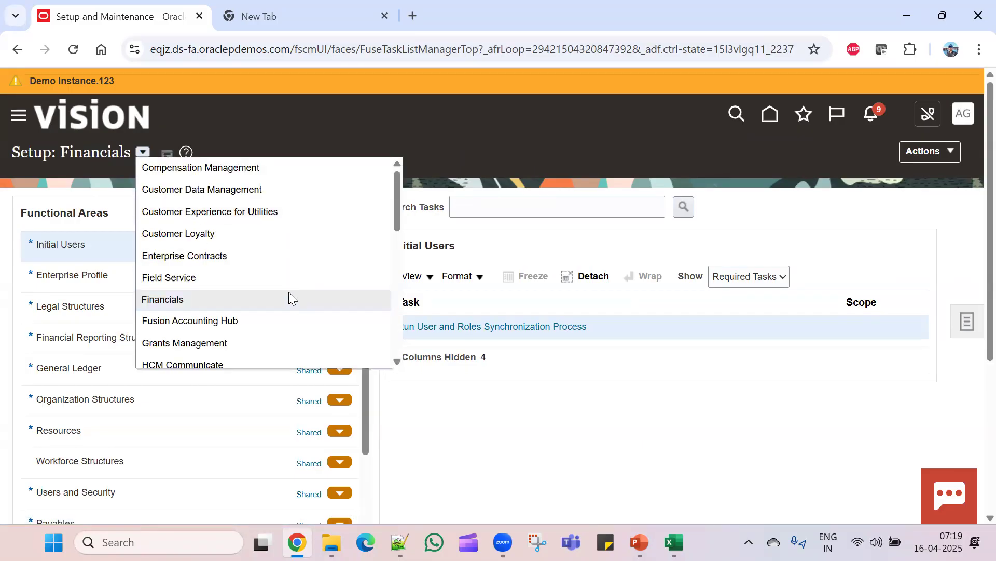
{"action": "scroll", "coordinate": [289, 292], "scroll_direction": "down", "scroll_amount": 3}
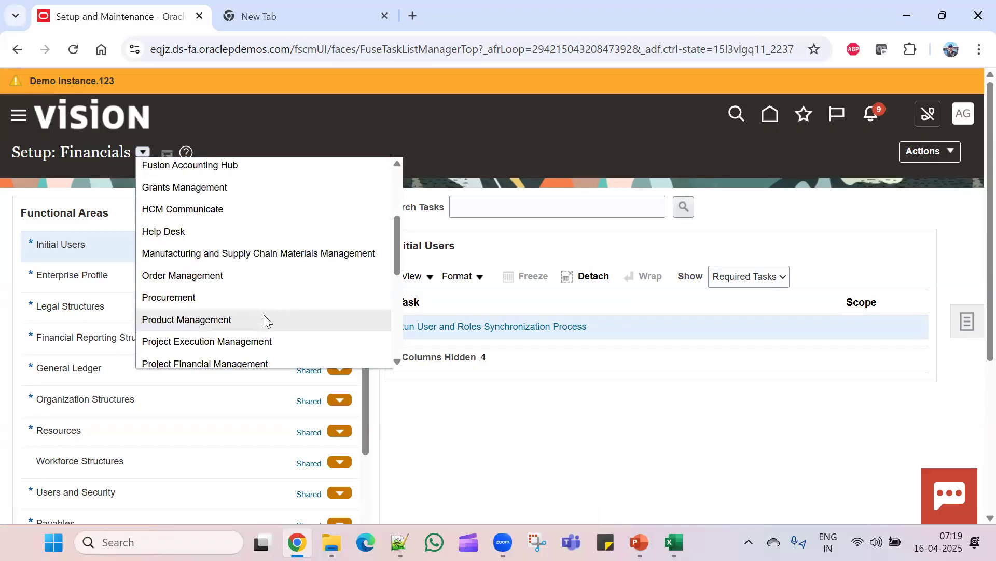
{"action": "scroll", "coordinate": [284, 343], "scroll_direction": "down", "scroll_amount": 2}
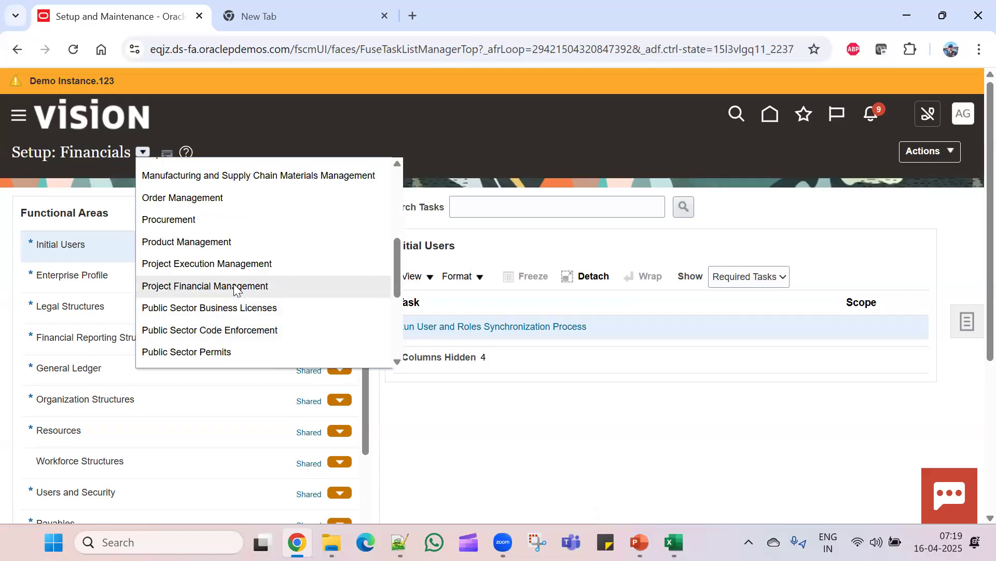
{"action": "scroll", "coordinate": [248, 343], "scroll_direction": "down", "scroll_amount": 2}
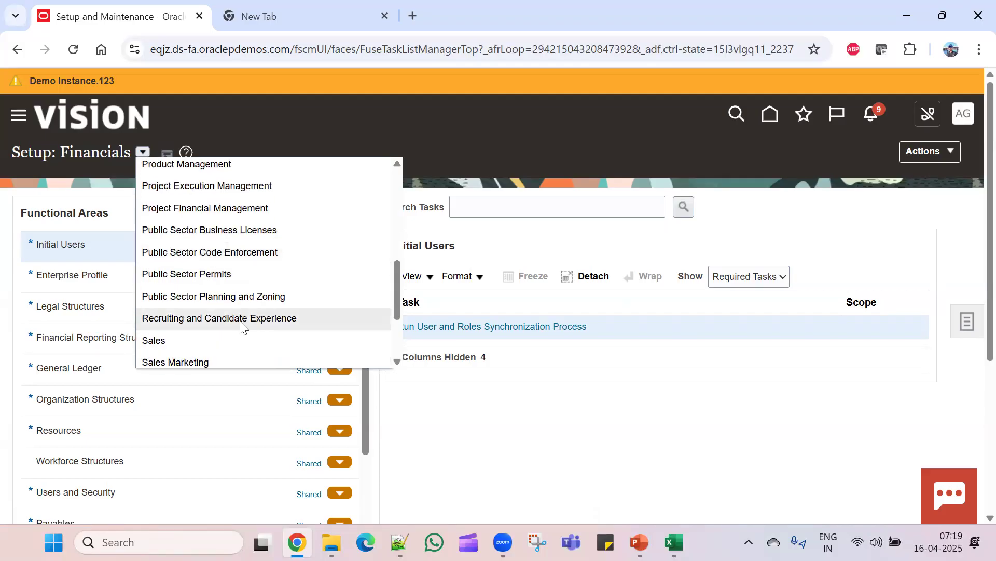
{"action": "scroll", "coordinate": [240, 301], "scroll_direction": "down", "scroll_amount": 3}
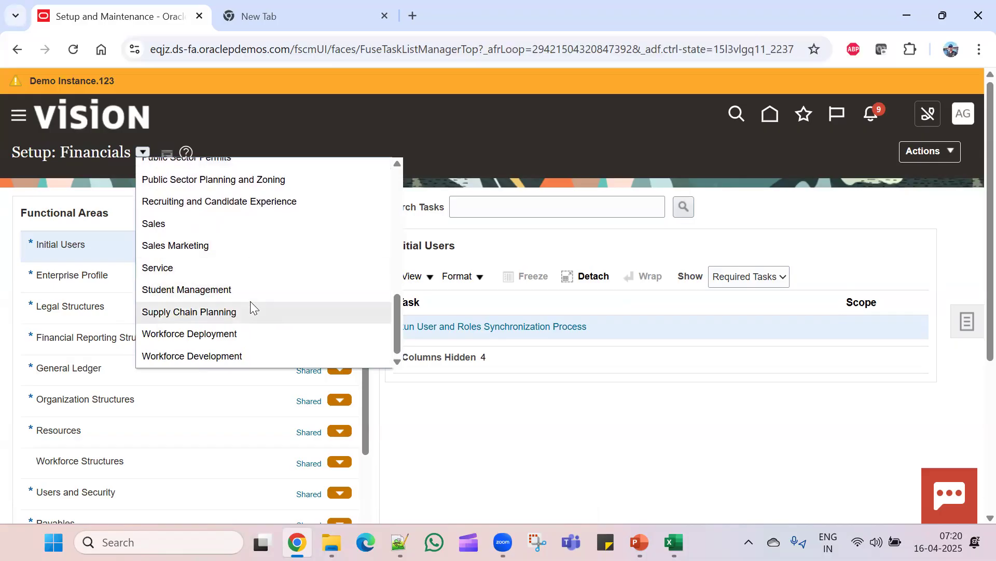
{"action": "scroll", "coordinate": [270, 336], "scroll_direction": "down", "scroll_amount": 1}
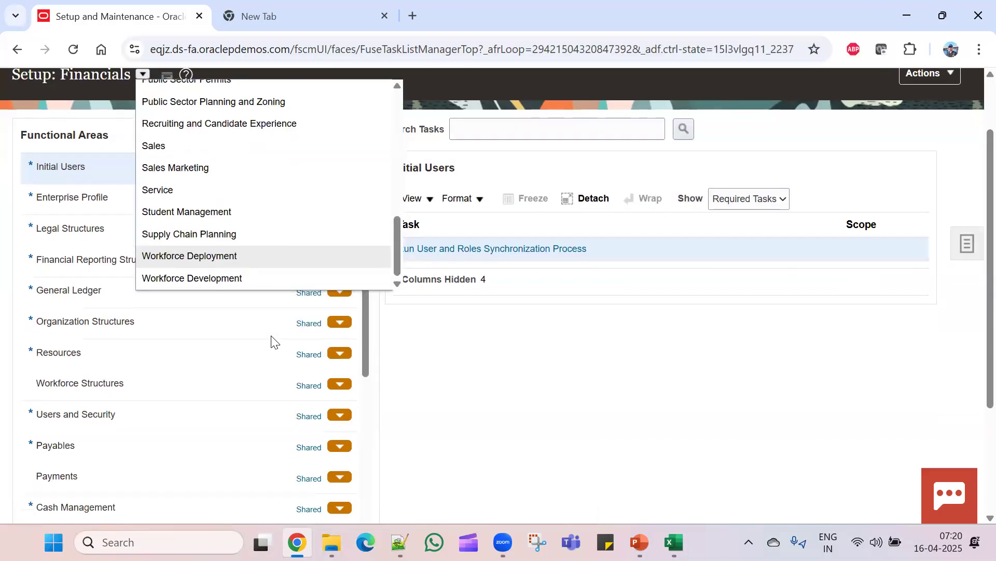
{"action": "scroll", "coordinate": [278, 275], "scroll_direction": "up", "scroll_amount": 6}
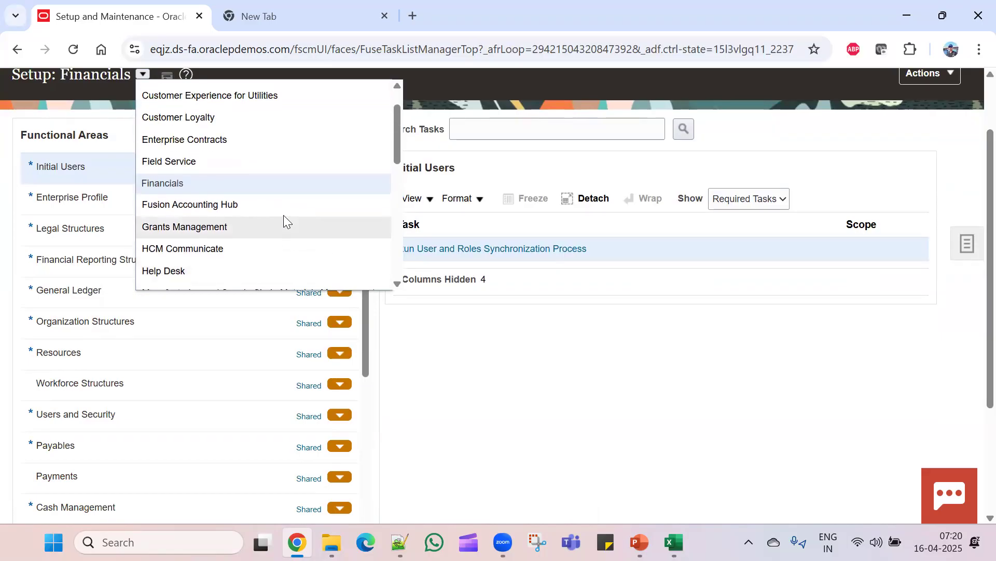
{"action": "scroll", "coordinate": [283, 215], "scroll_direction": "up", "scroll_amount": 1}
{"action": "scroll", "coordinate": [284, 214], "scroll_direction": "up", "scroll_amount": 1}
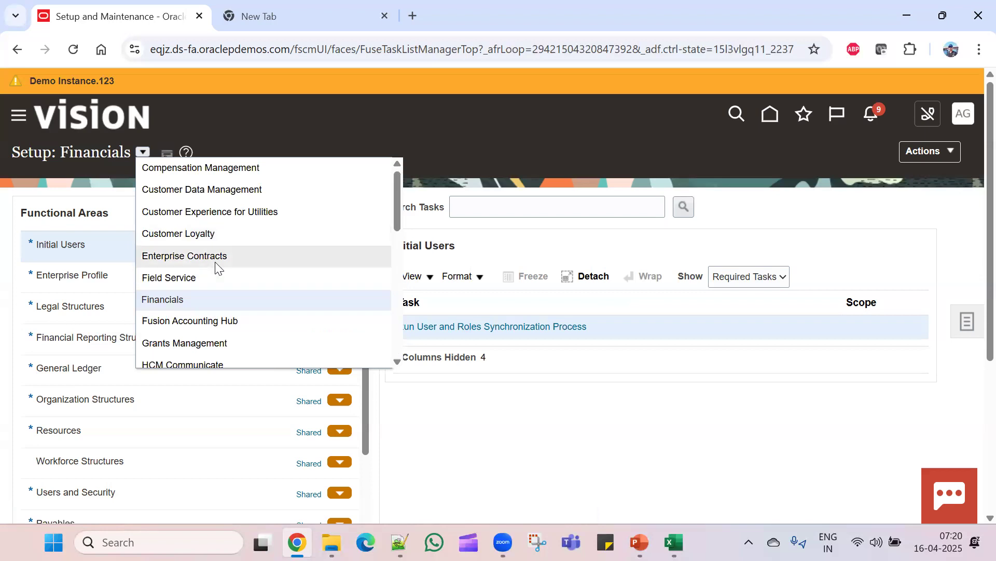
{"action": "left_click", "coordinate": [212, 300]}
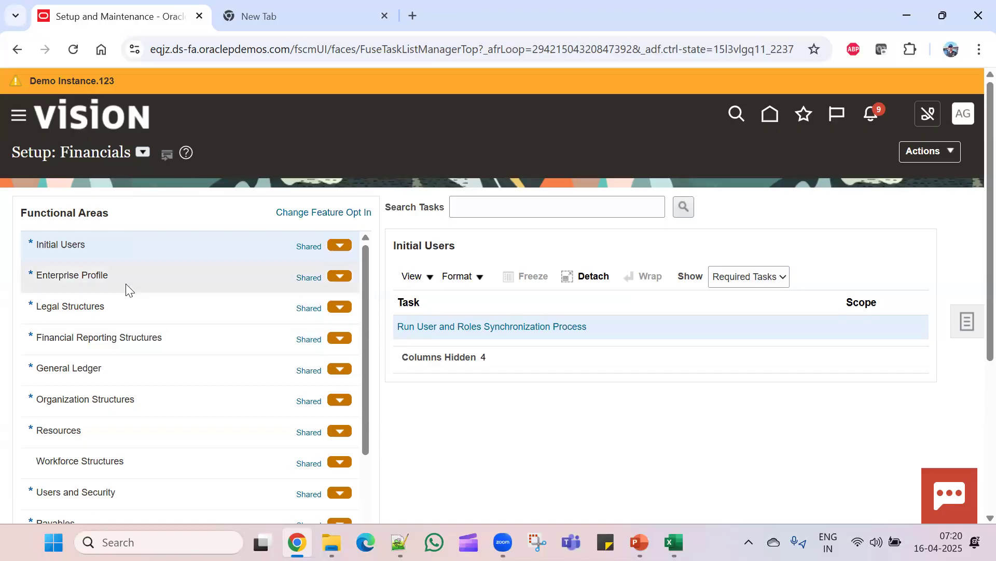
{"action": "scroll", "coordinate": [191, 392], "scroll_direction": "down", "scroll_amount": 3}
{"action": "scroll", "coordinate": [204, 408], "scroll_direction": "down", "scroll_amount": 6}
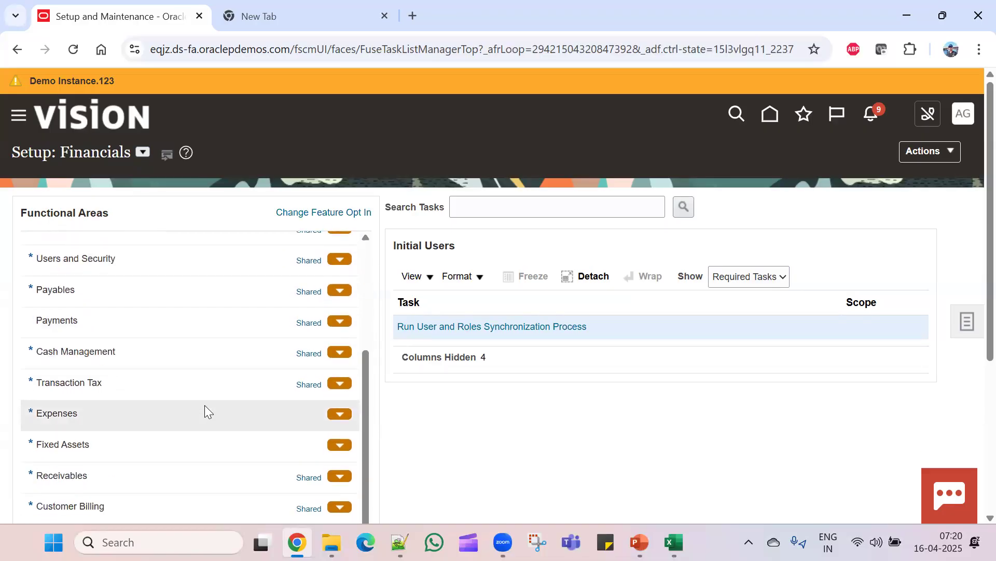
{"action": "scroll", "coordinate": [204, 407], "scroll_direction": "up", "scroll_amount": 10}
{"action": "scroll", "coordinate": [583, 414], "scroll_direction": "down", "scroll_amount": 3}
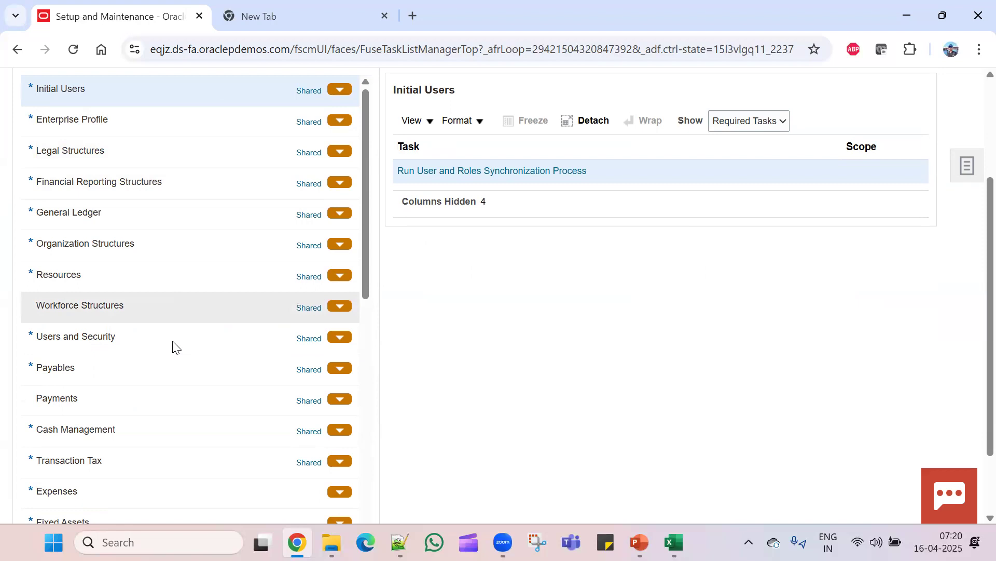
{"action": "scroll", "coordinate": [176, 355], "scroll_direction": "down", "scroll_amount": 3}
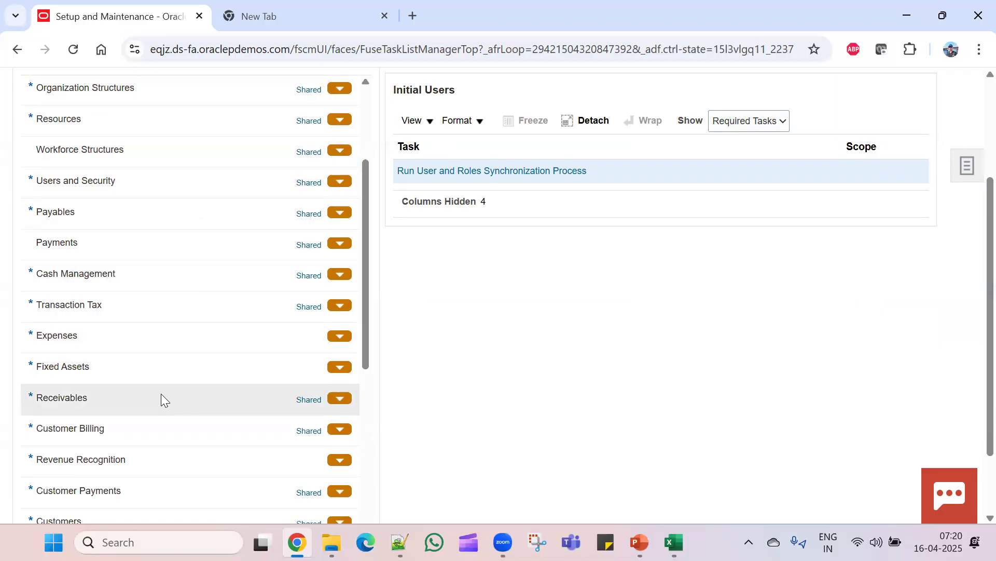
{"action": "scroll", "coordinate": [166, 422], "scroll_direction": "down", "scroll_amount": 2}
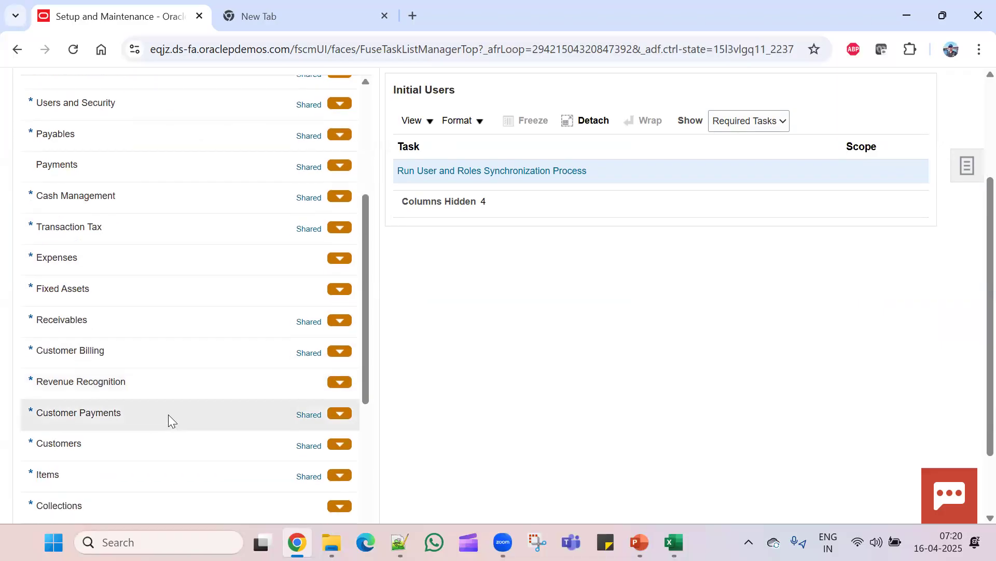
{"action": "scroll", "coordinate": [189, 403], "scroll_direction": "down", "scroll_amount": 9}
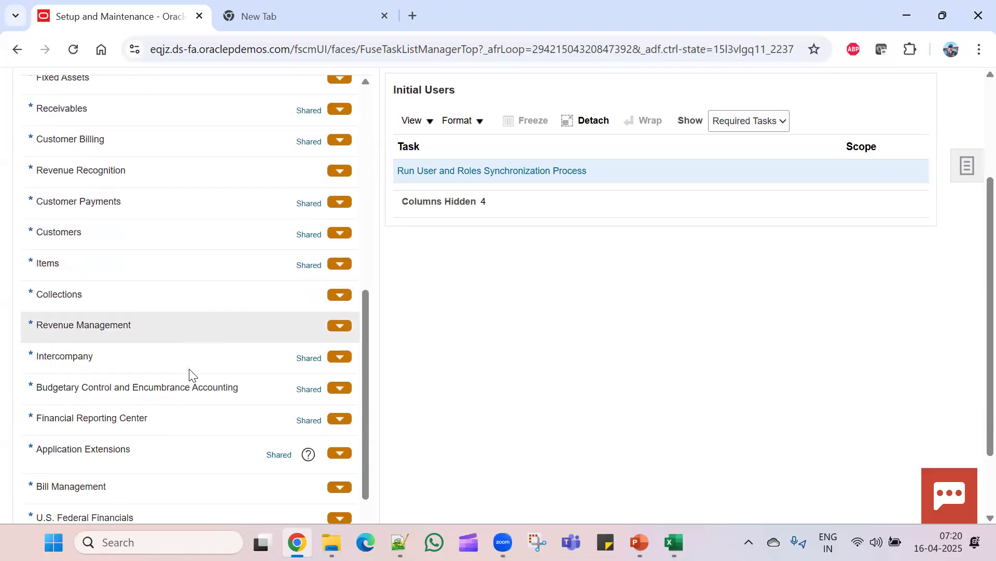
{"action": "scroll", "coordinate": [189, 368], "scroll_direction": "up", "scroll_amount": 10}
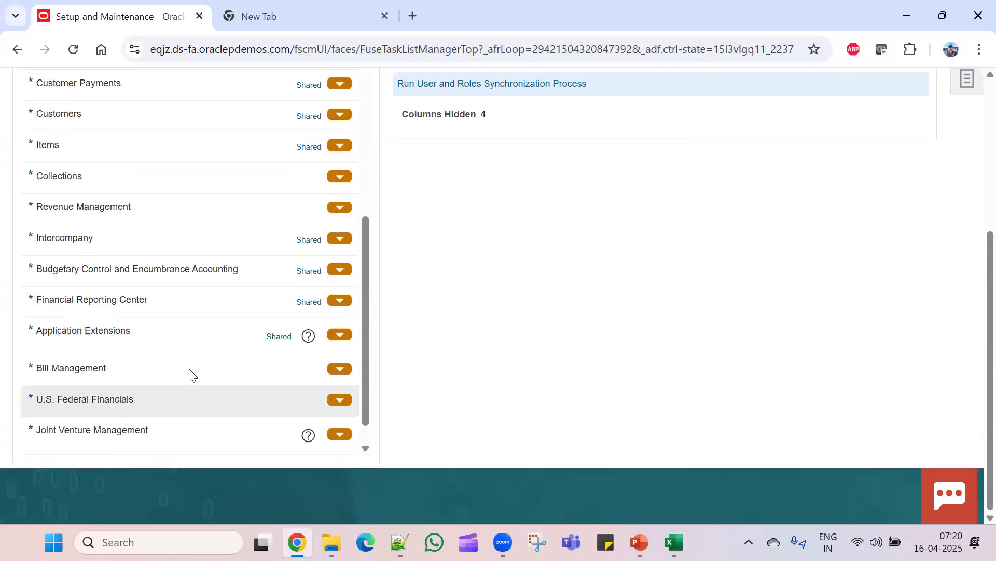
{"action": "scroll", "coordinate": [192, 353], "scroll_direction": "up", "scroll_amount": 3}
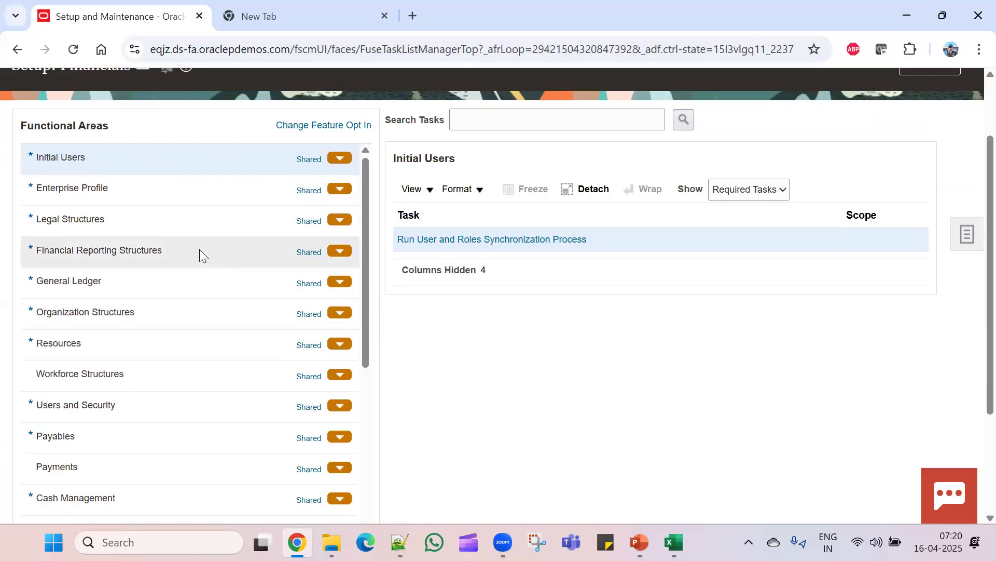
{"action": "scroll", "coordinate": [435, 337], "scroll_direction": "up", "scroll_amount": 2}
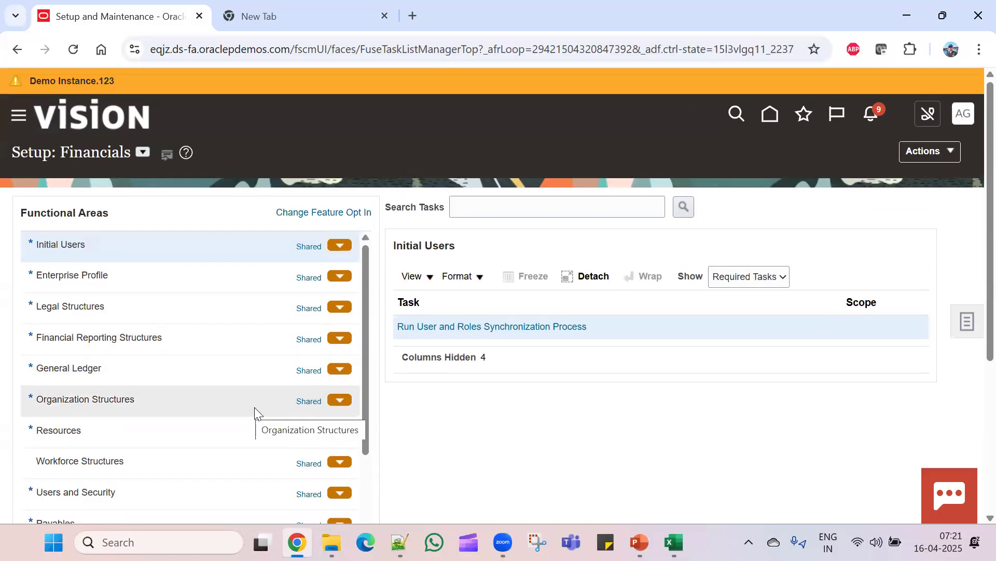
{"action": "left_click", "coordinate": [967, 122]}
{"action": "left_click", "coordinate": [581, 431]}
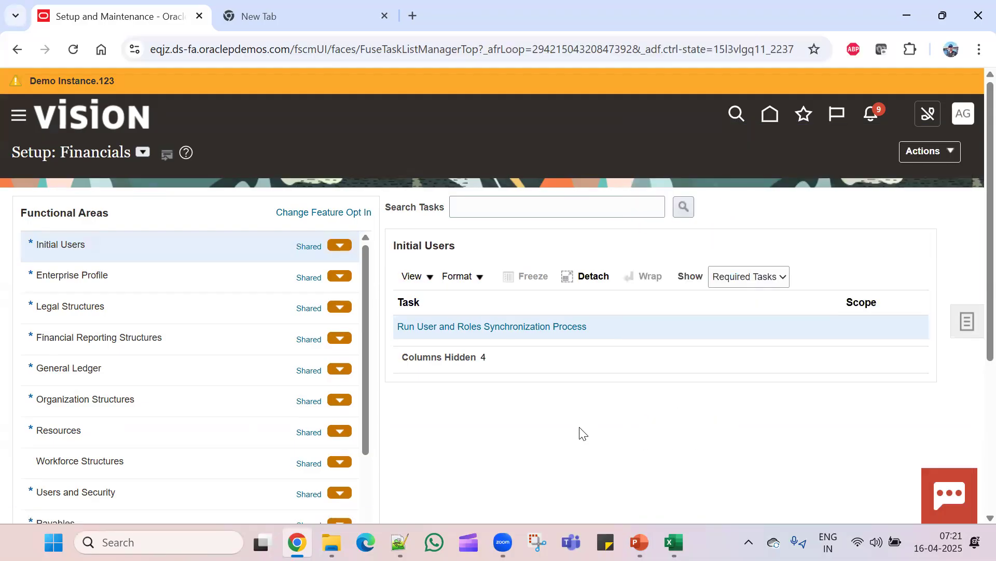
- View the setup tasks list, then go home and scroll through General Accounting's Manage Journals and Create Journal
{"action": "left_click", "coordinate": [966, 322]}
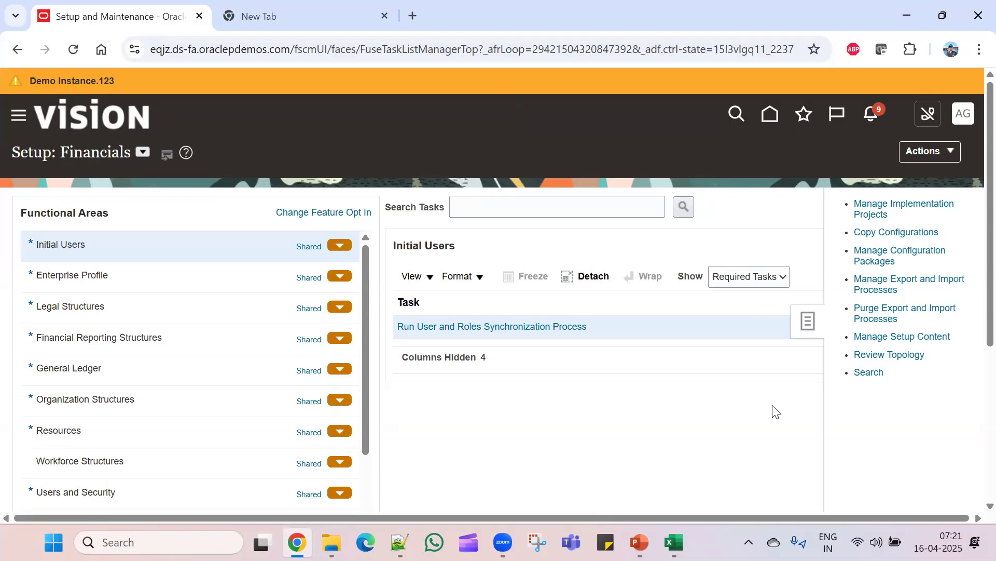
{"action": "left_click", "coordinate": [772, 121]}
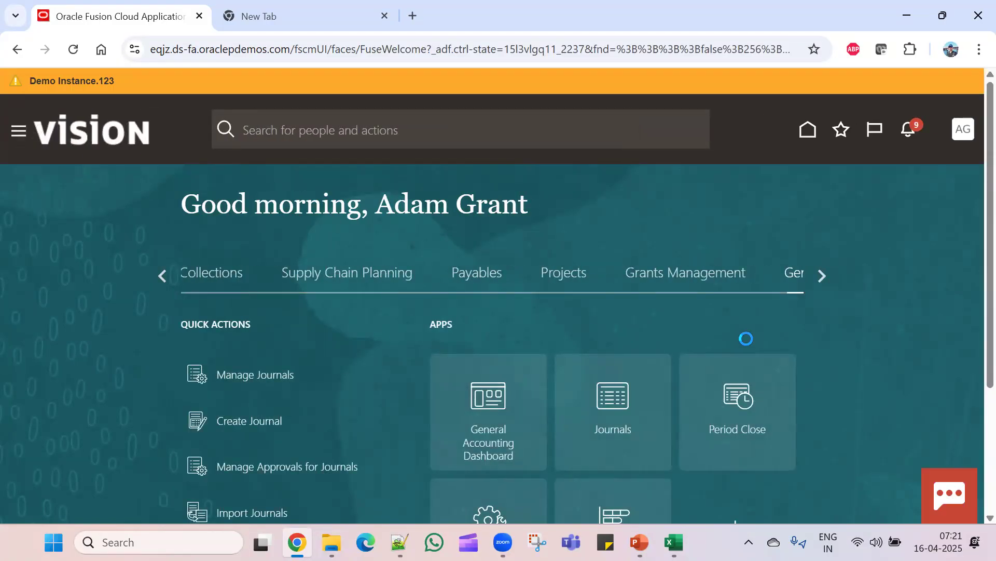
{"action": "scroll", "coordinate": [778, 363], "scroll_direction": "down", "scroll_amount": 3}
{"action": "scroll", "coordinate": [860, 398], "scroll_direction": "down", "scroll_amount": 5}
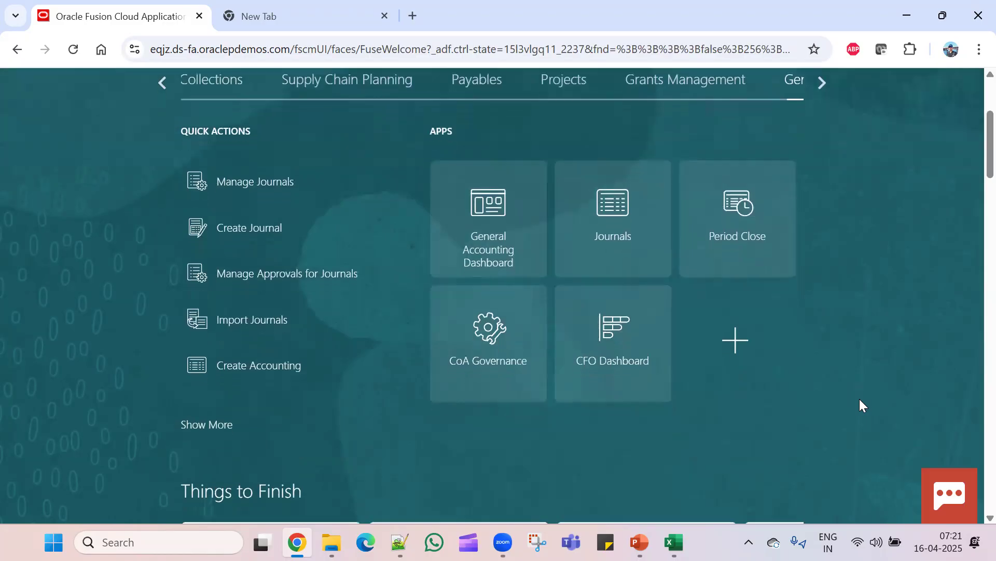
{"action": "scroll", "coordinate": [859, 405], "scroll_direction": "up", "scroll_amount": 10}
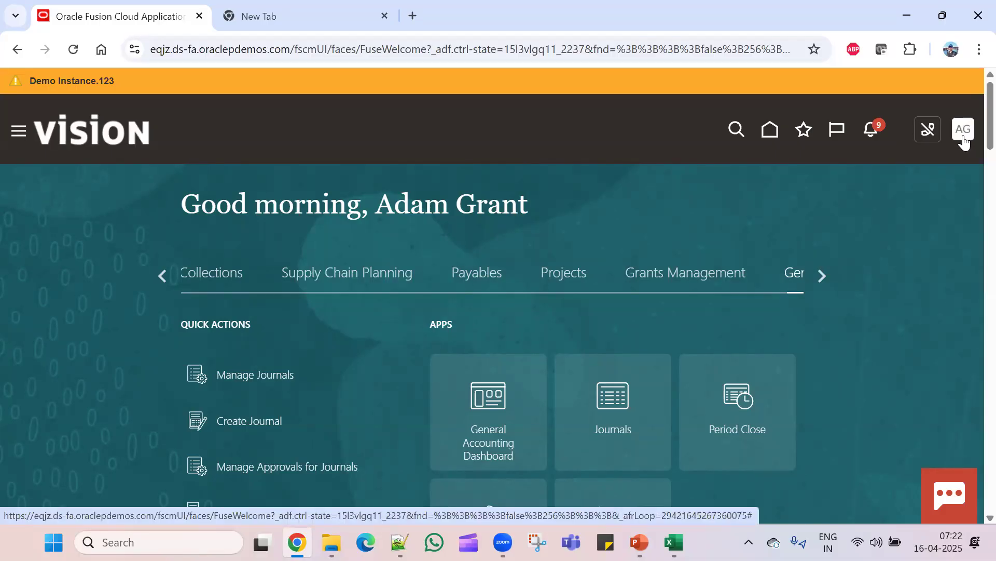
- Sign out from the AG avatar menu and confirm on the Logout Consent page
{"action": "left_click", "coordinate": [964, 140]}
{"action": "left_click", "coordinate": [939, 167]}
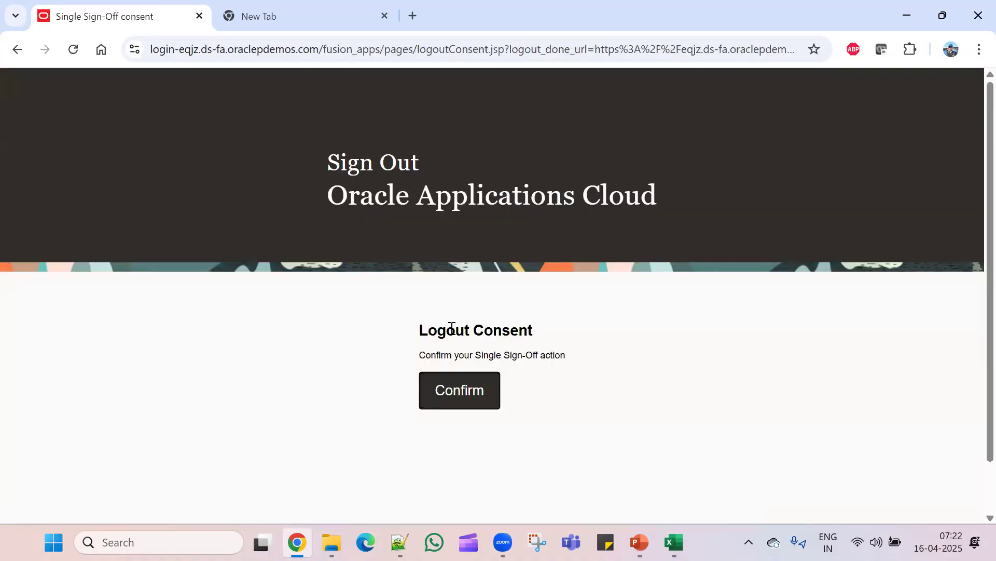
{"action": "left_click", "coordinate": [467, 390]}
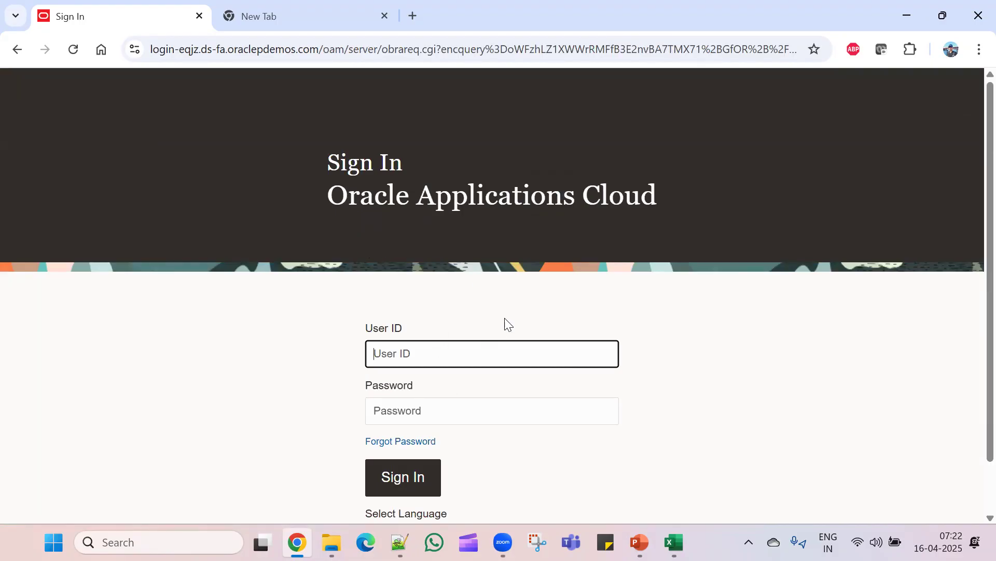
{"action": "scroll", "coordinate": [535, 292], "scroll_direction": "down", "scroll_amount": 2}
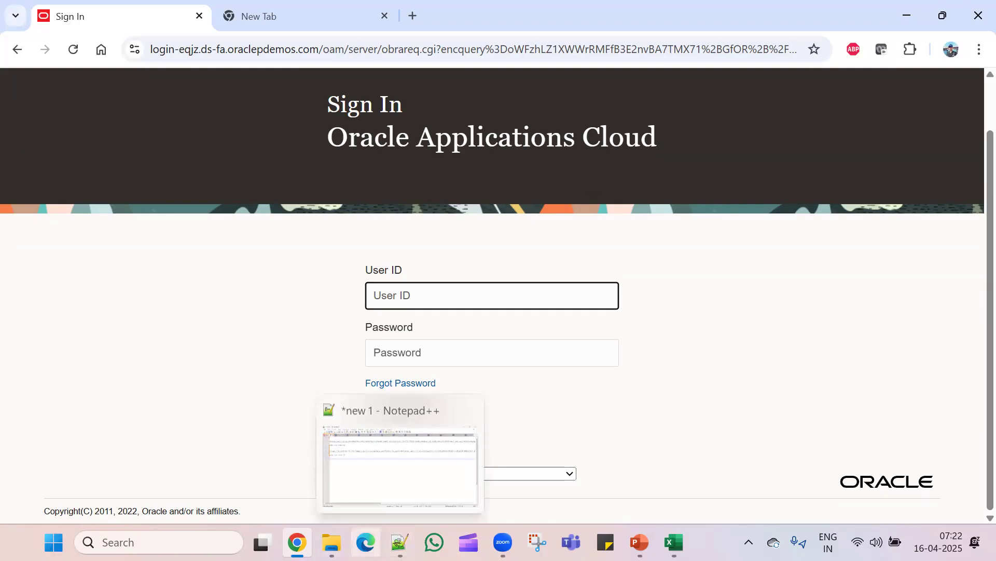
{"action": "left_click", "coordinate": [674, 543]}
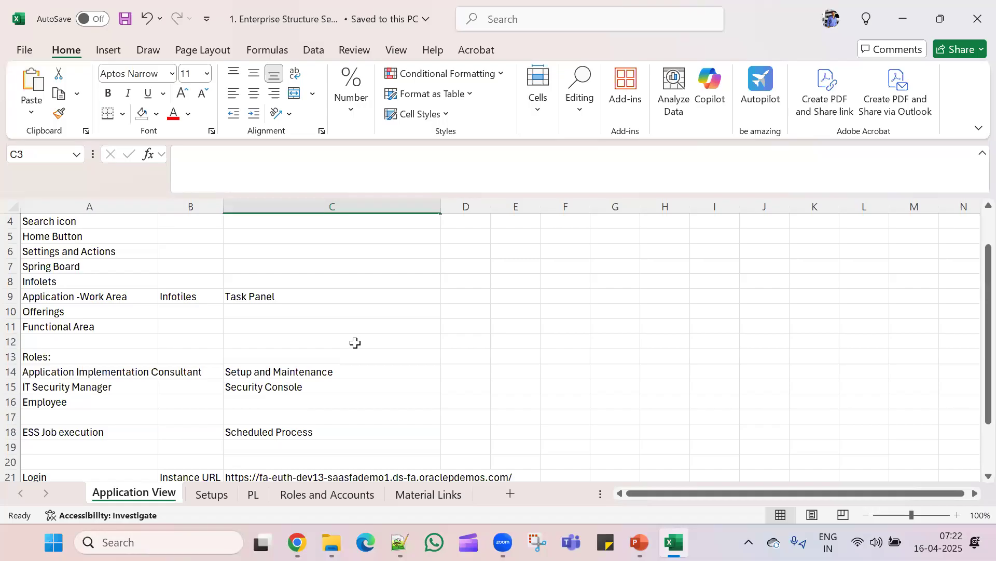
{"action": "scroll", "coordinate": [355, 343], "scroll_direction": "down", "scroll_amount": 2}
{"action": "scroll", "coordinate": [355, 343], "scroll_direction": "up", "scroll_amount": 2}
{"action": "scroll", "coordinate": [357, 358], "scroll_direction": "down", "scroll_amount": 2}
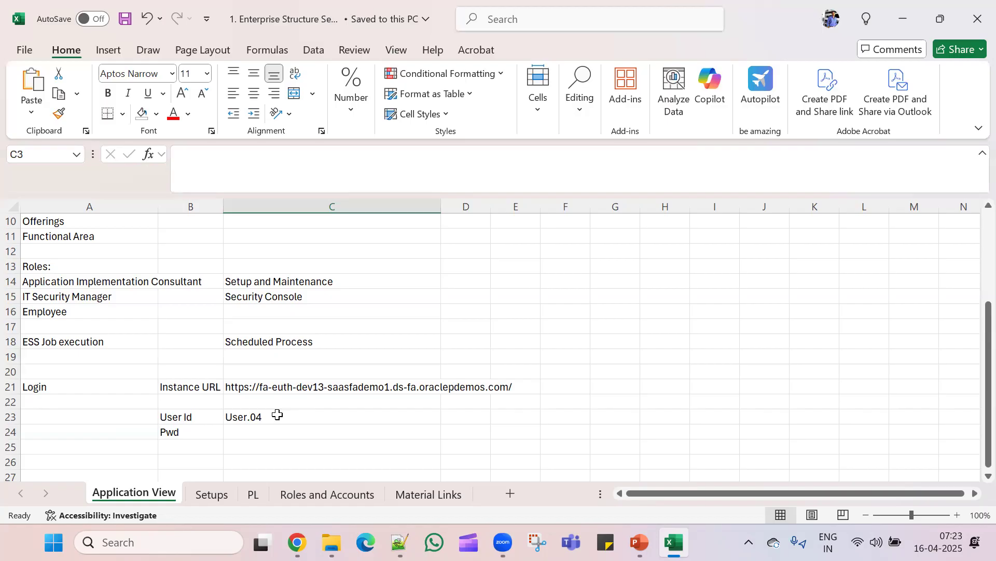
{"action": "left_click", "coordinate": [394, 1]}
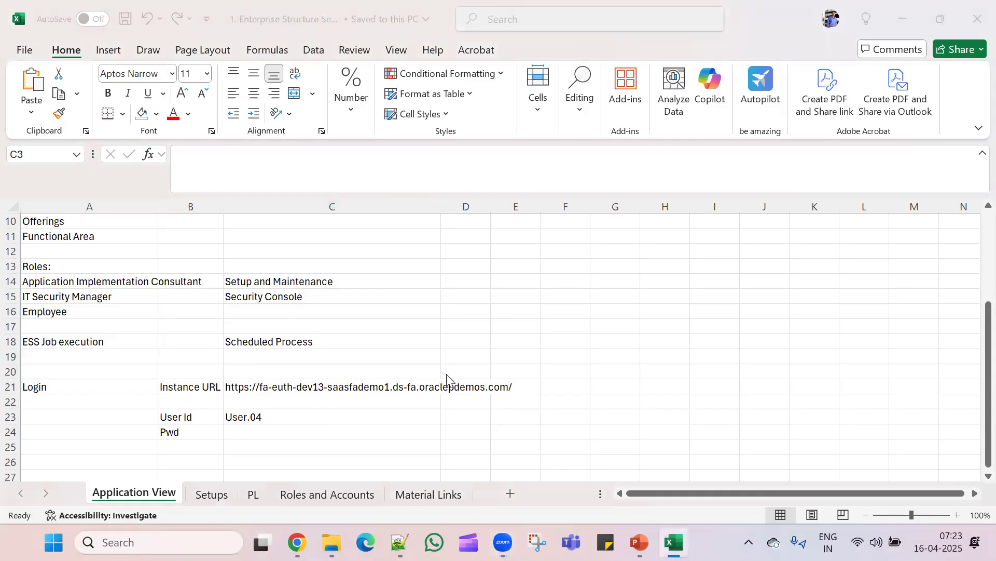
{"action": "key", "text": "alt+Tab"}
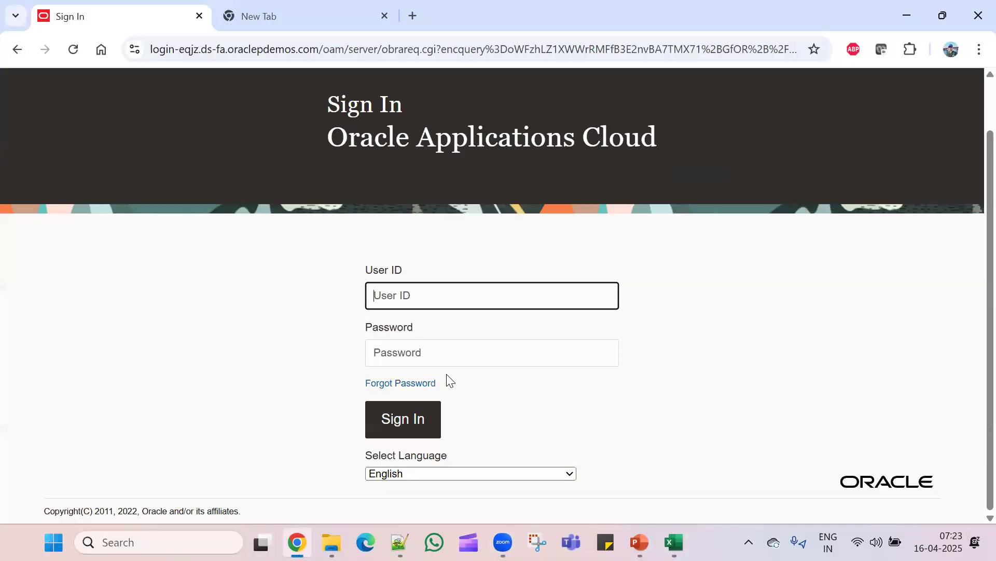
- Open the eqjz instance URL from the Notepad++ notes and close the extra empty tab
{"action": "left_click", "coordinate": [400, 543]}
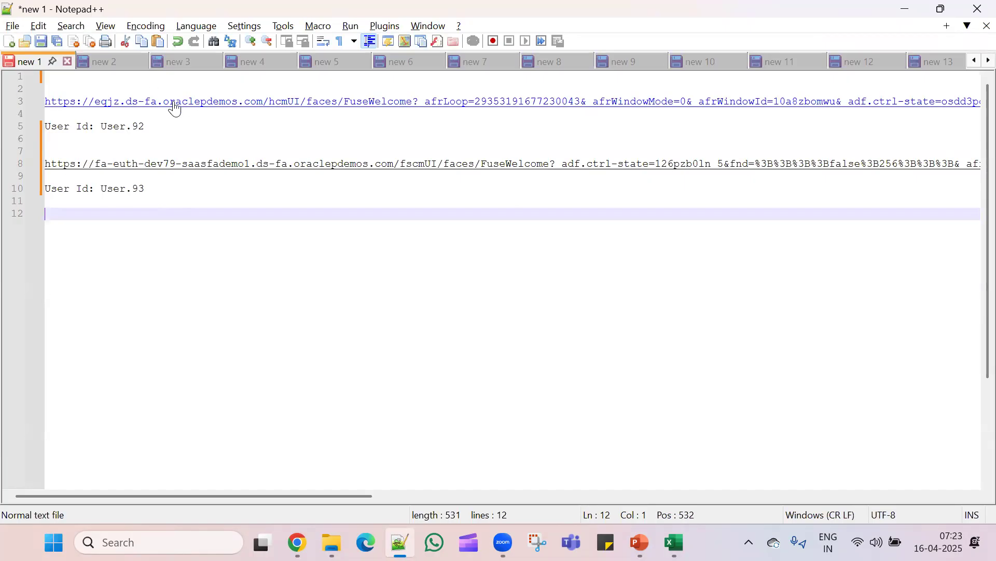
{"action": "double_click", "coordinate": [175, 104]}
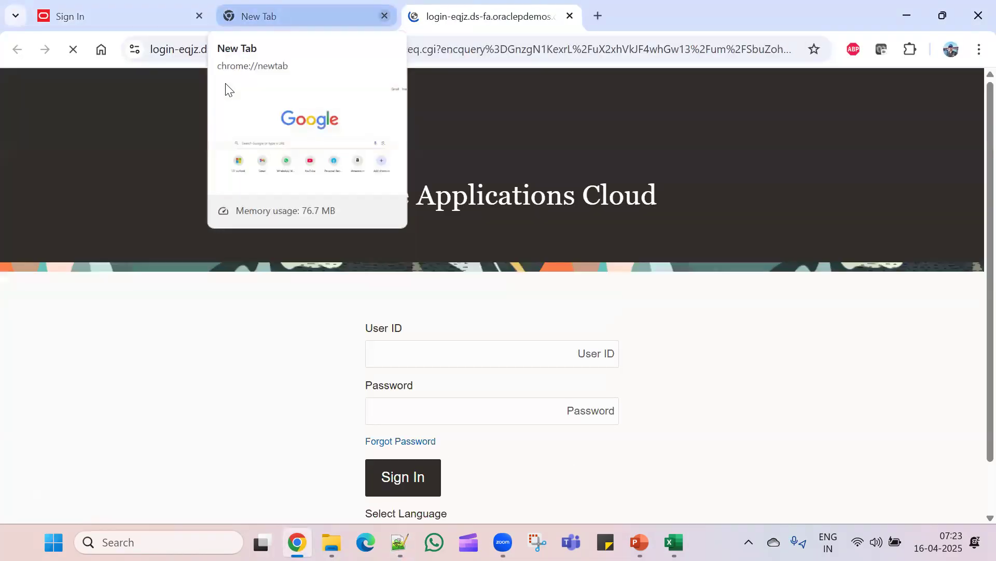
{"action": "left_click", "coordinate": [384, 16]}
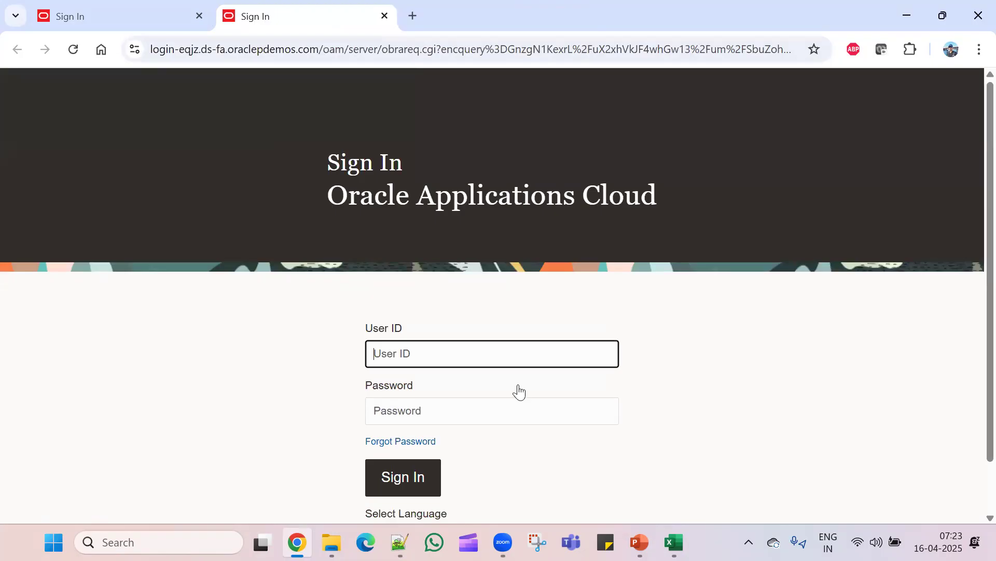
- Sign in with the test user's ID copied from the notes and the account password
{"action": "key", "text": "alt+Tab"}
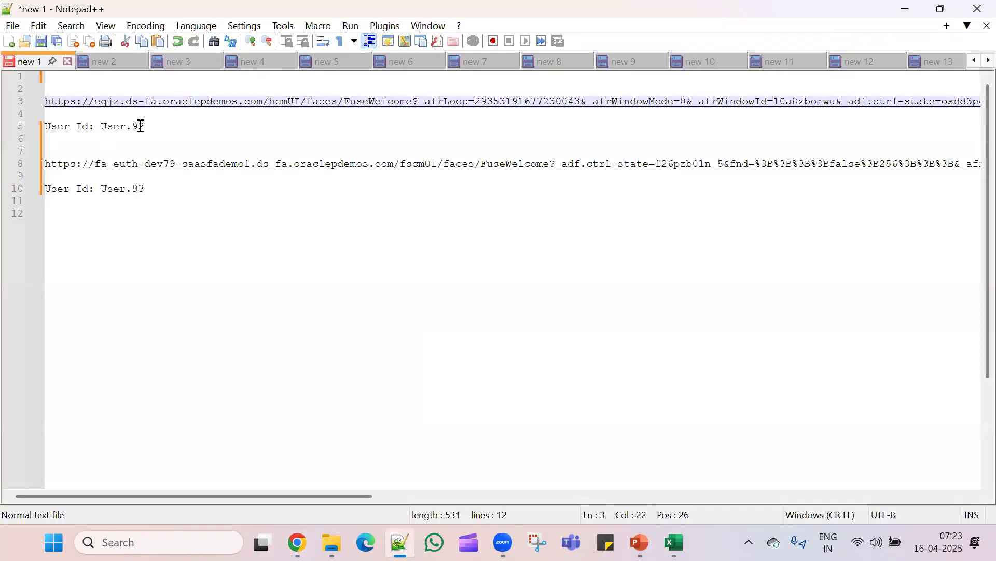
{"action": "left_click_drag", "start_coordinate": [160, 126], "coordinate": [102, 127]}
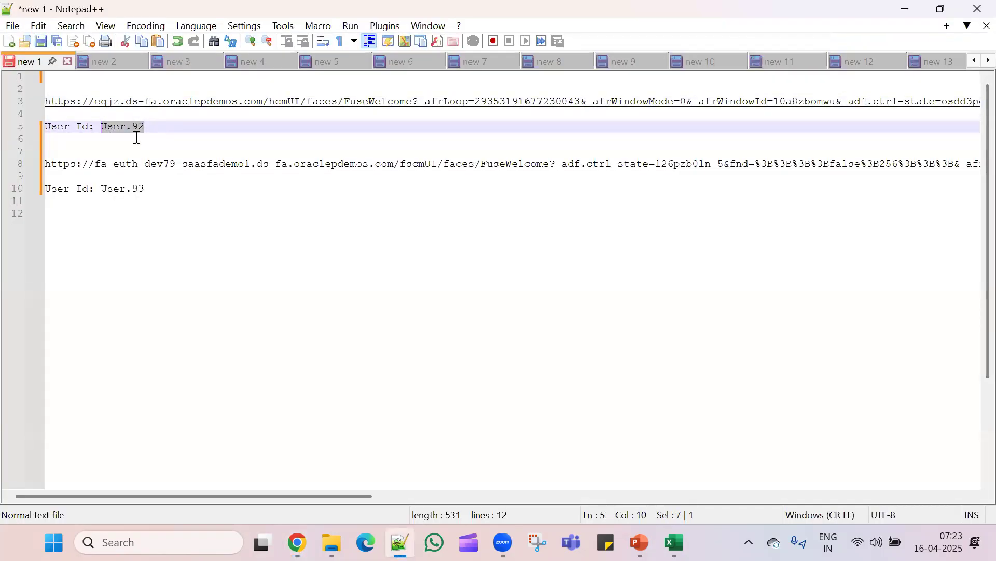
{"action": "key", "text": "alt+Tab"}
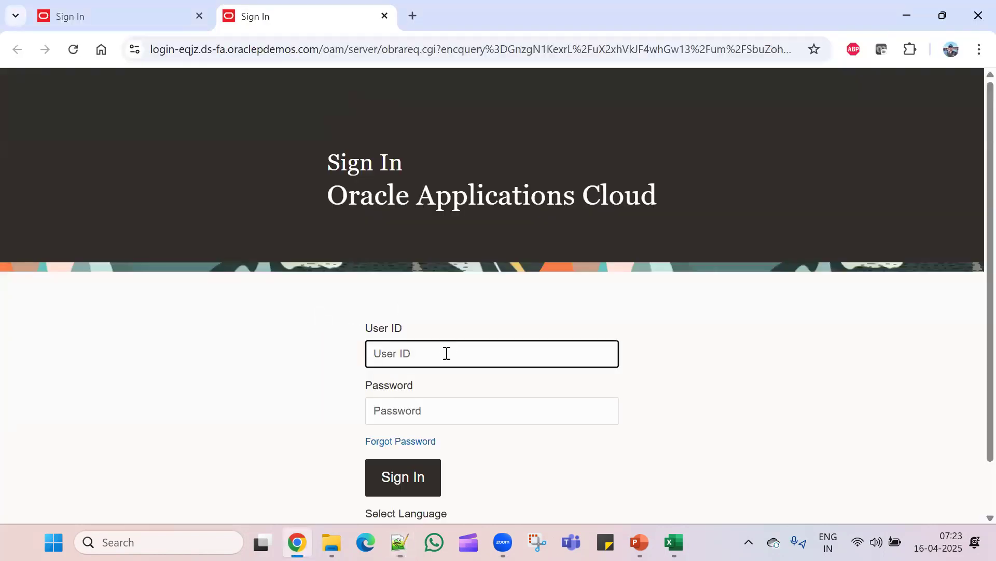
{"action": "type", "text": "User.92"}
{"action": "key", "text": "Tab"}
{"action": "type", "text": "********"}
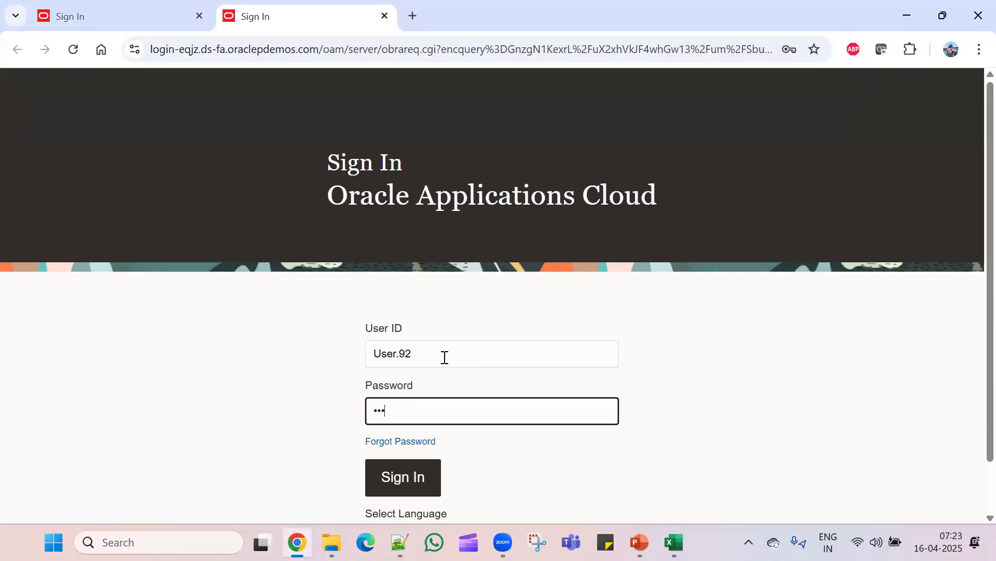
{"action": "type", "text": "****"}
{"action": "left_click", "coordinate": [408, 477]}
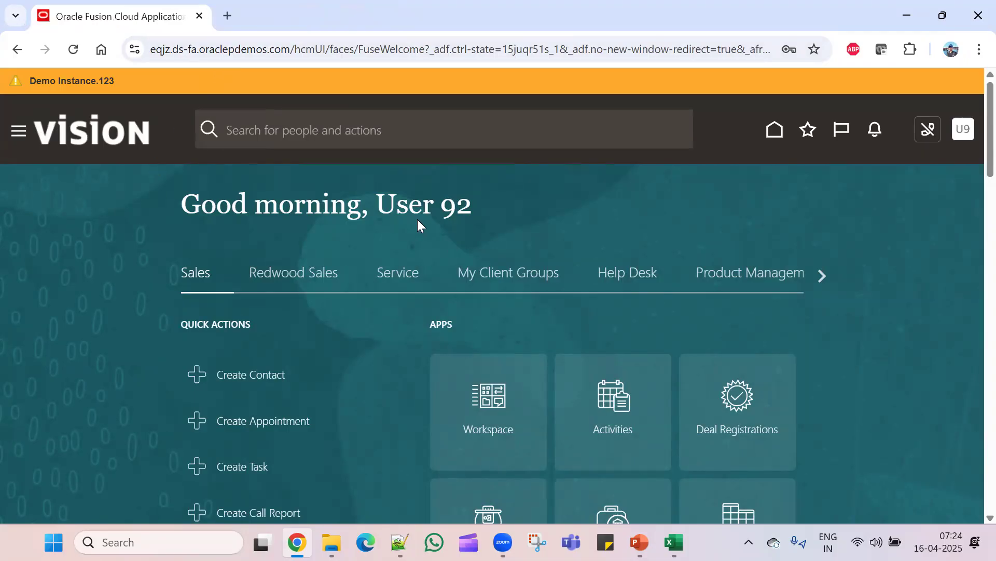
- Open Tools > Security Console from the Navigator and switch to the User Accounts page
{"action": "left_click", "coordinate": [968, 139]}
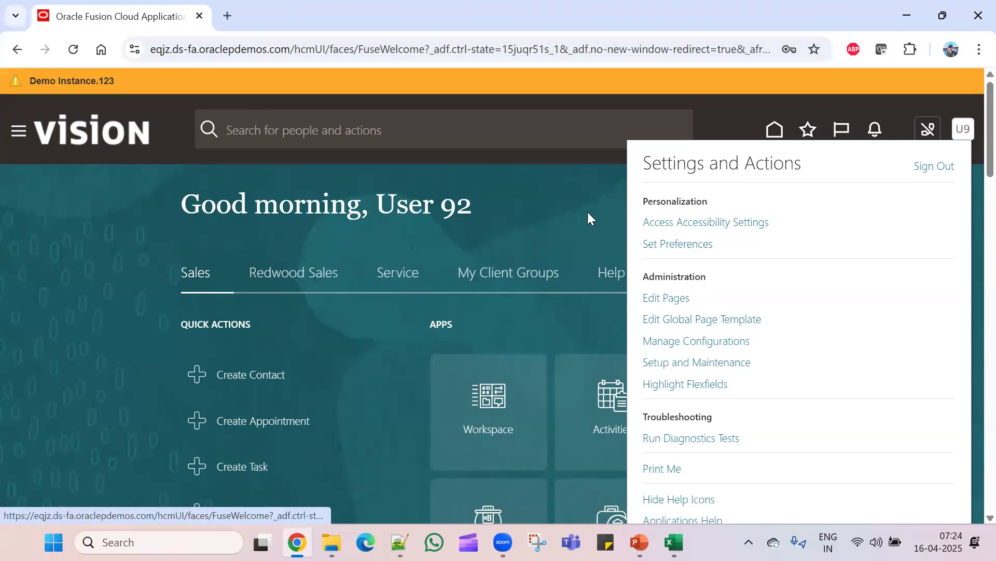
{"action": "left_click", "coordinate": [561, 183]}
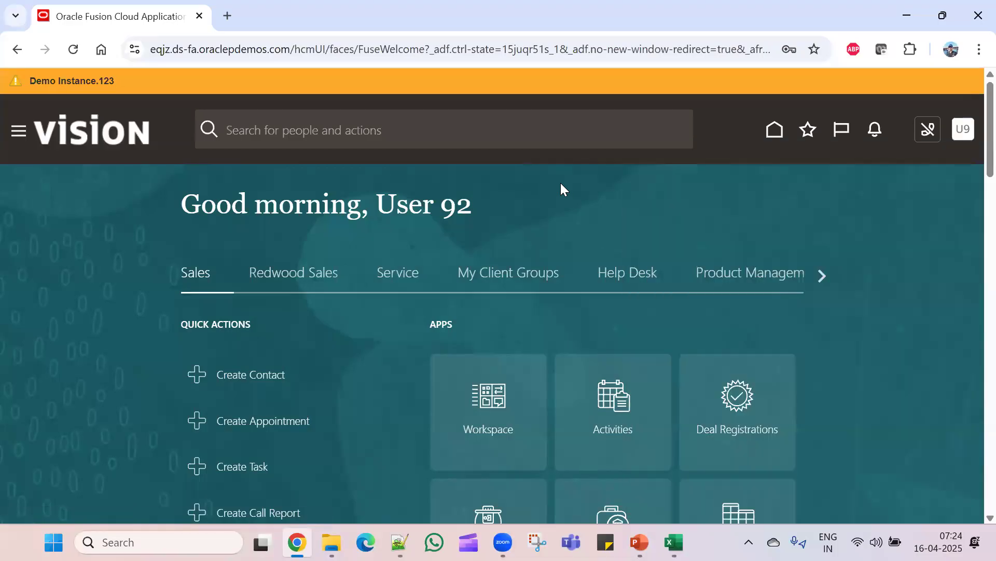
{"action": "left_click", "coordinate": [15, 134]}
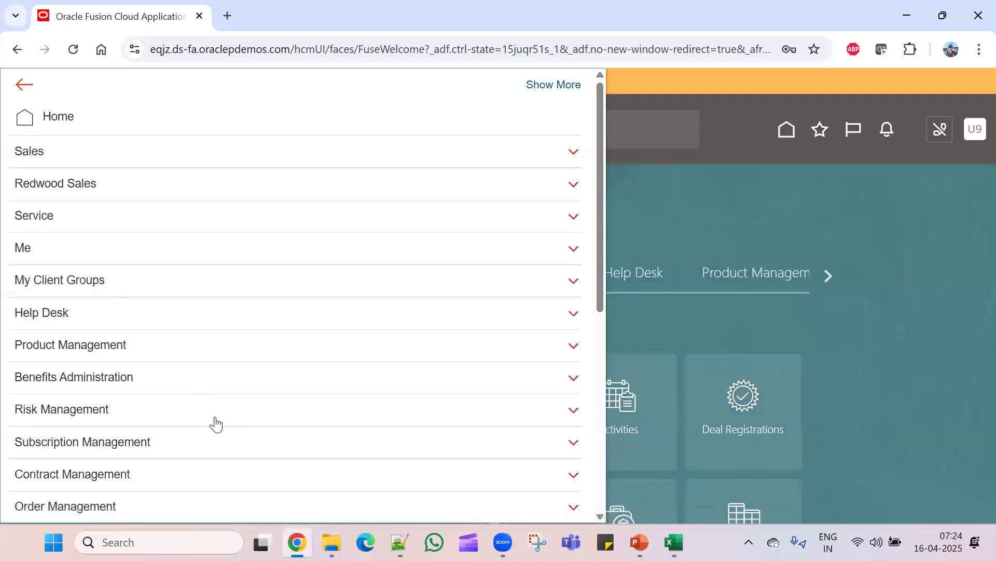
{"action": "scroll", "coordinate": [215, 422], "scroll_direction": "down", "scroll_amount": 4}
{"action": "scroll", "coordinate": [216, 422], "scroll_direction": "down", "scroll_amount": 3}
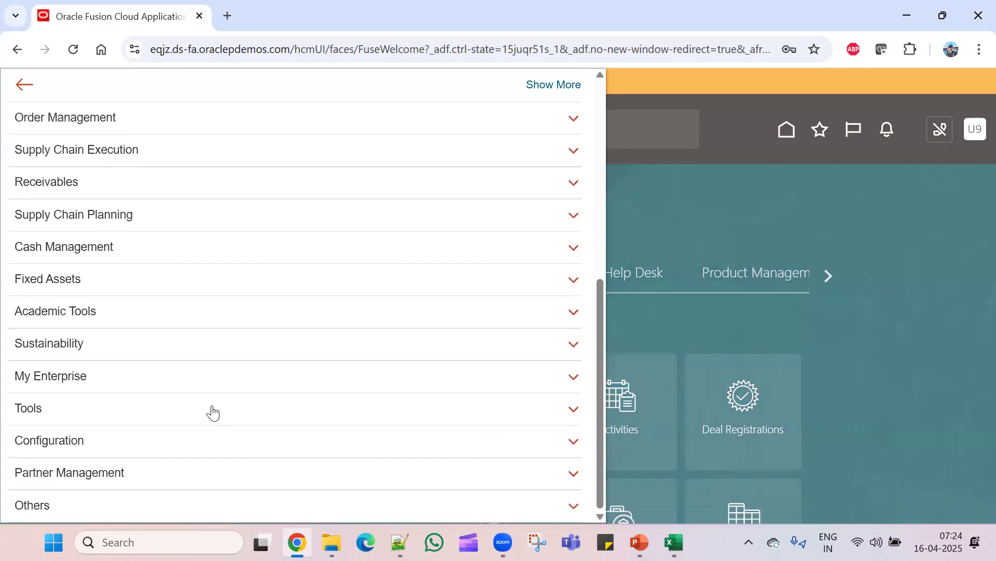
{"action": "left_click", "coordinate": [211, 409]}
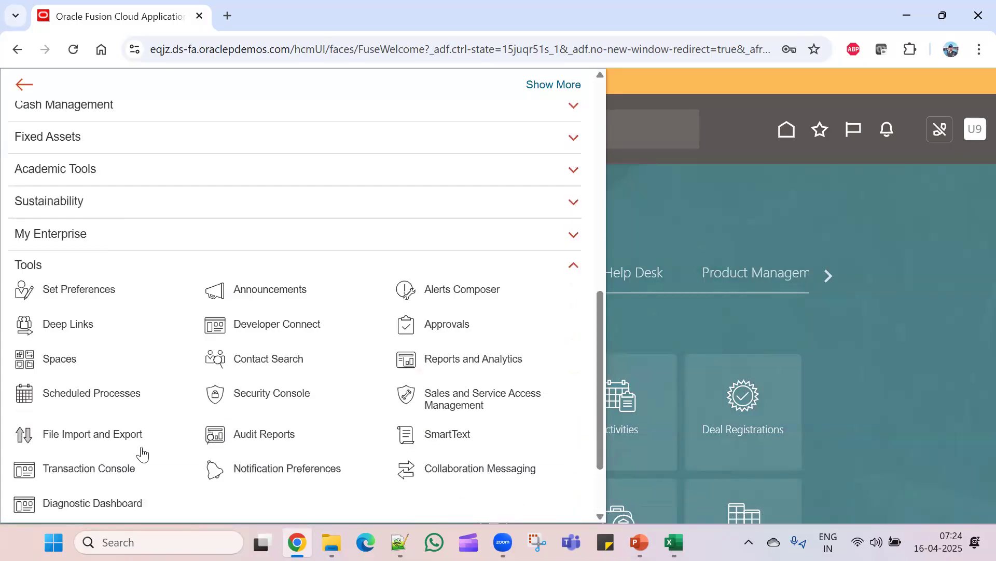
{"action": "left_click", "coordinate": [267, 400]}
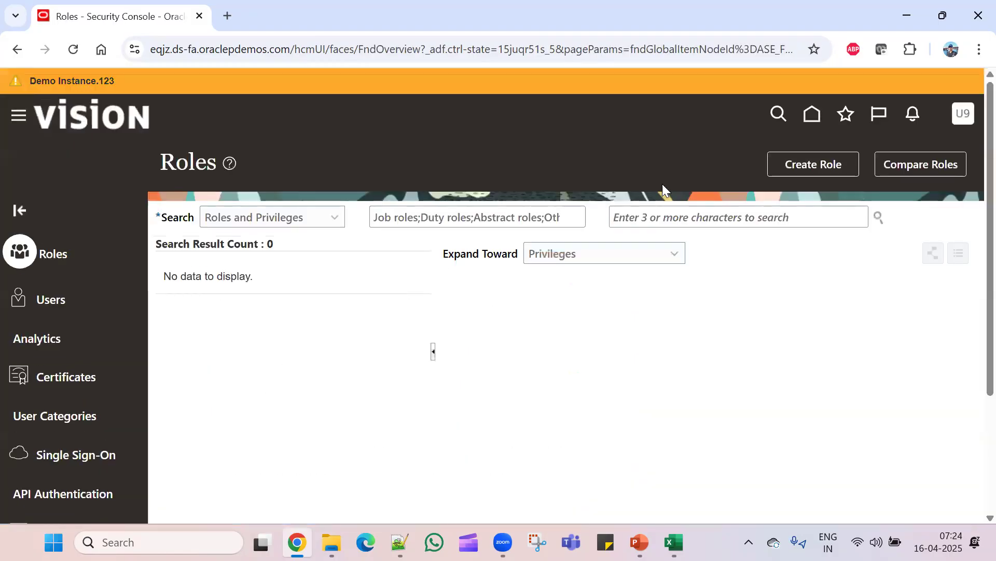
{"action": "left_click", "coordinate": [66, 293]}
- Search user accounts for 'User' and open the test user's account details
{"action": "left_click", "coordinate": [633, 224]}
{"action": "type", "text": "User"}
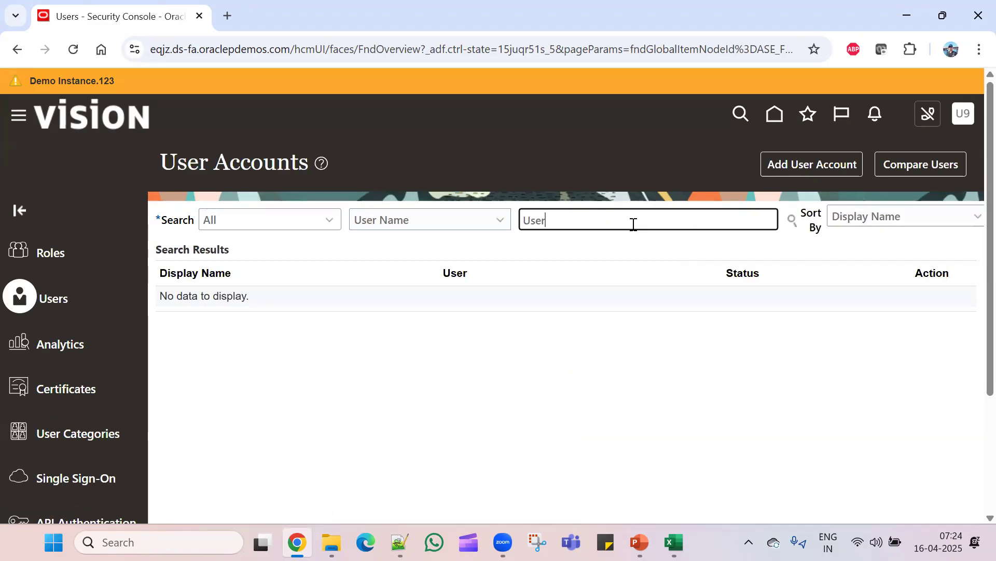
{"action": "key", "text": "Return"}
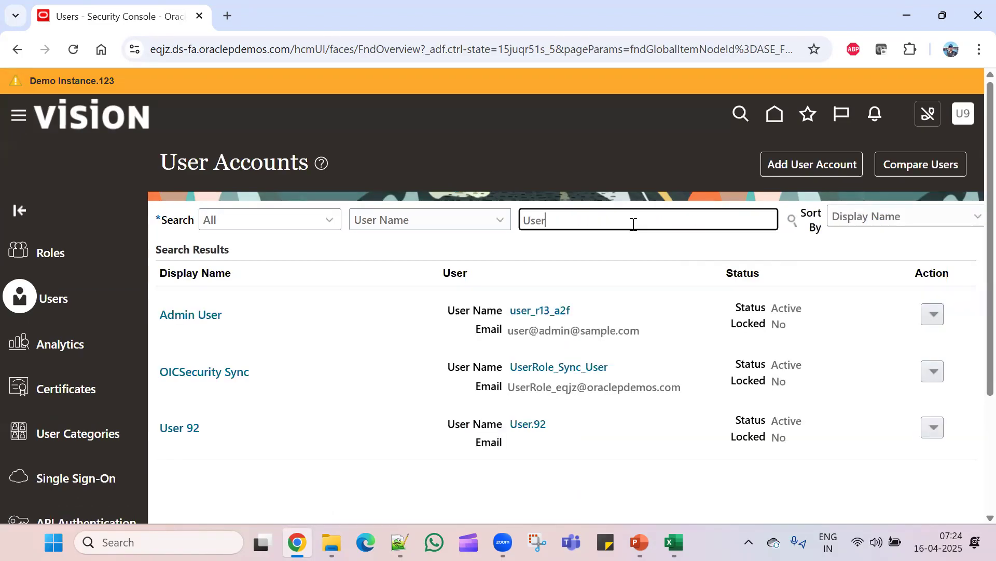
{"action": "left_click", "coordinate": [187, 430]}
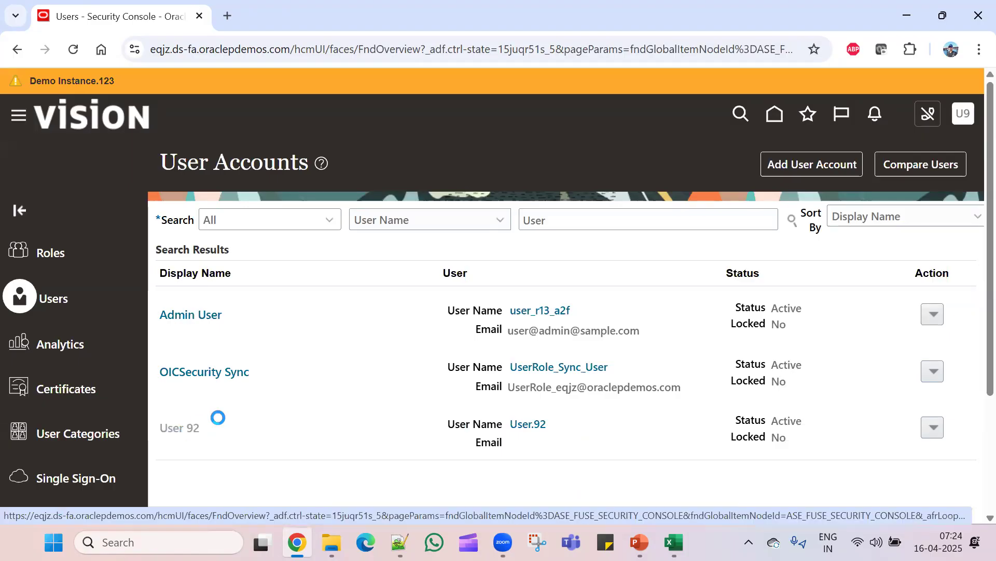
{"action": "scroll", "coordinate": [288, 385], "scroll_direction": "down", "scroll_amount": 3}
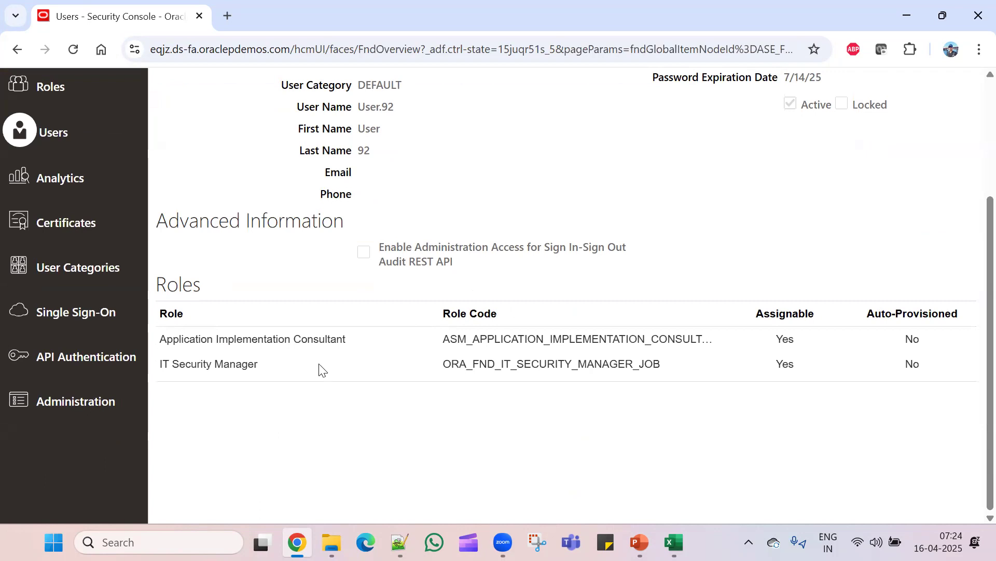
- Delete the Application Implementation Consultant role from the account, save, and return to the list
{"action": "left_click", "coordinate": [362, 335]}
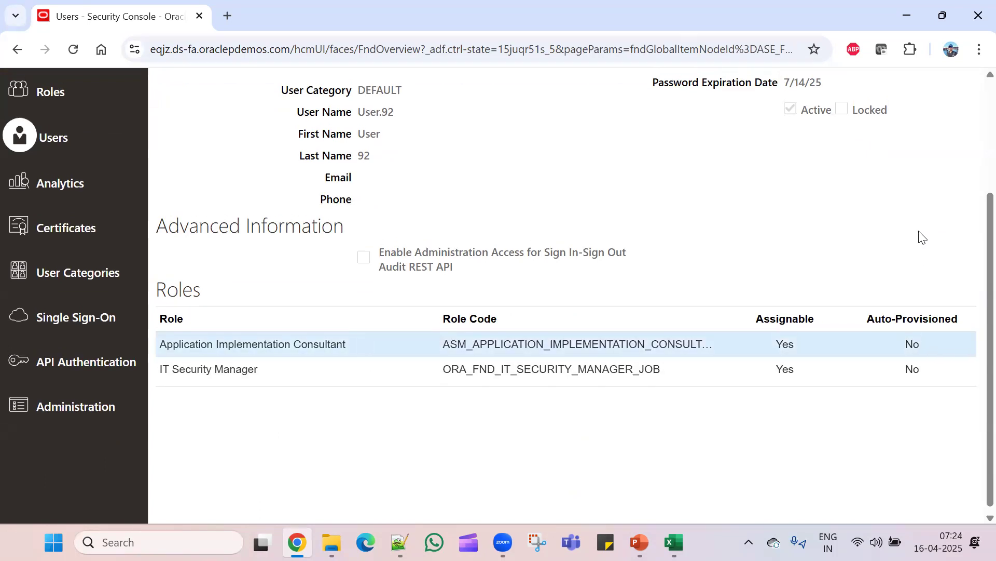
{"action": "scroll", "coordinate": [922, 237], "scroll_direction": "up", "scroll_amount": 5}
{"action": "left_click", "coordinate": [814, 164]}
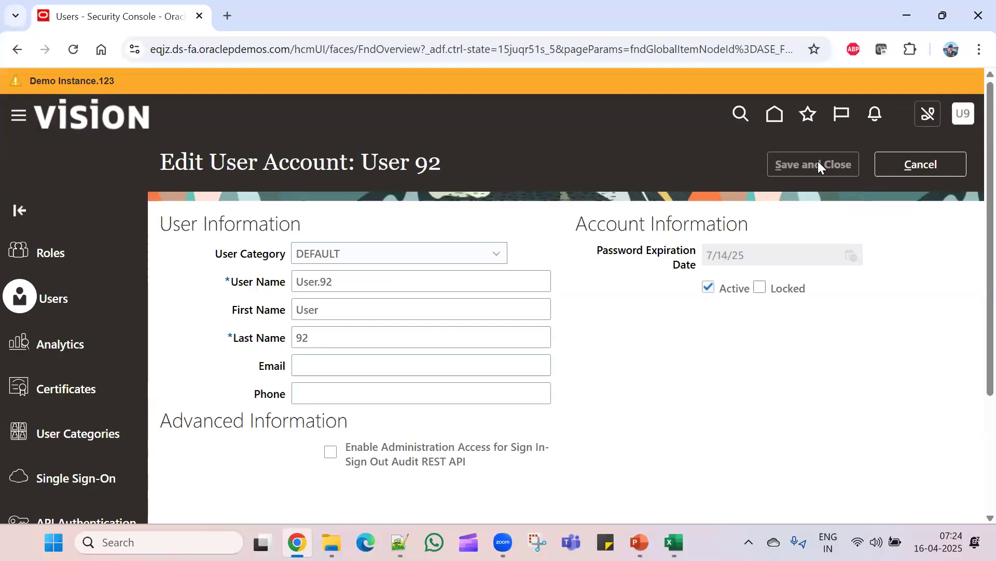
{"action": "scroll", "coordinate": [832, 356], "scroll_direction": "down", "scroll_amount": 3}
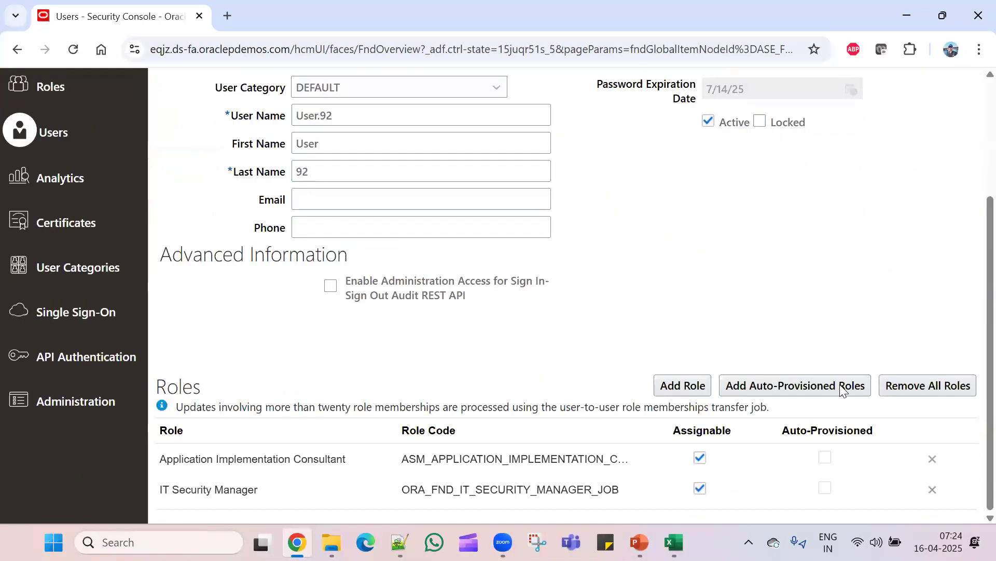
{"action": "left_click", "coordinate": [933, 459]}
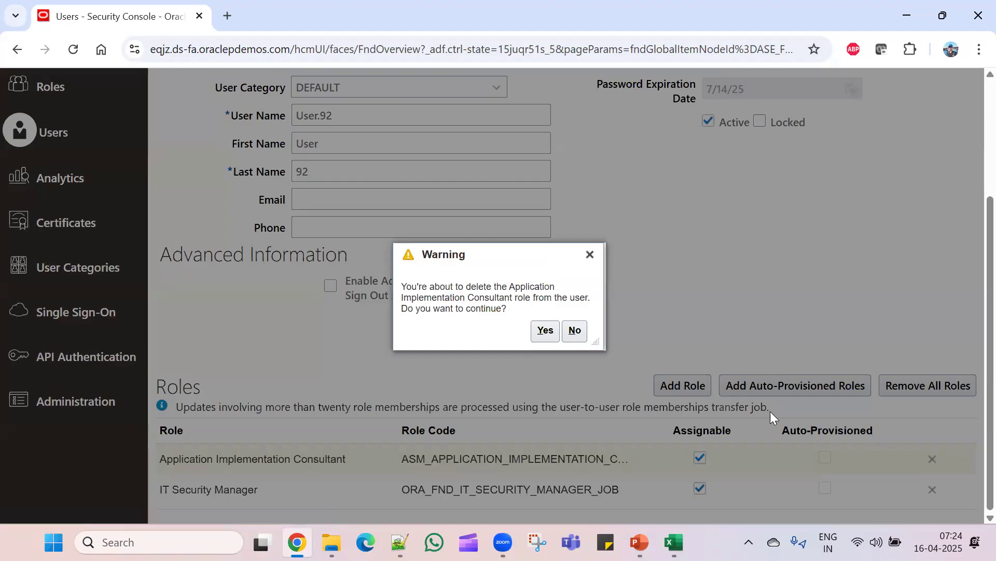
{"action": "left_click", "coordinate": [536, 330]}
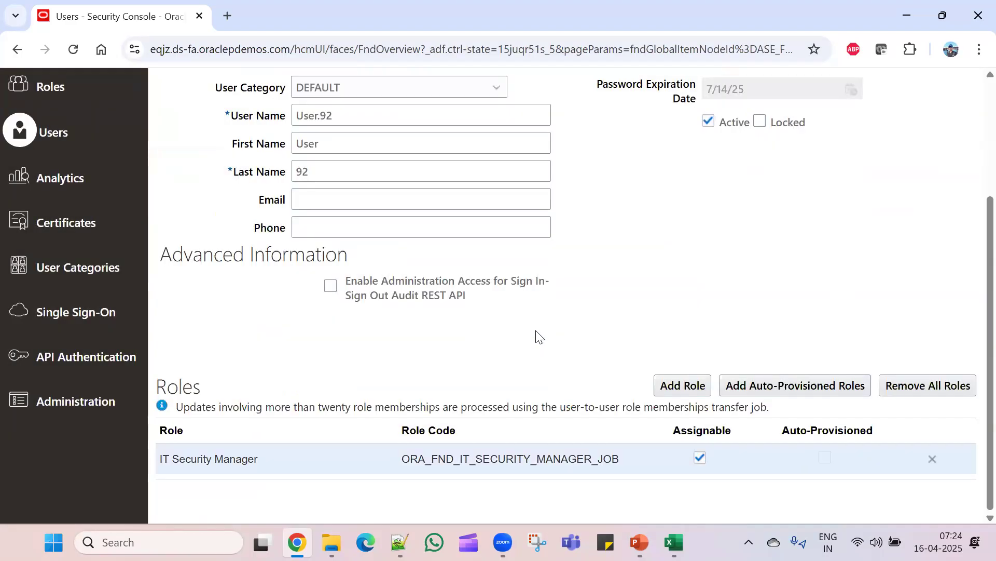
{"action": "scroll", "coordinate": [731, 407], "scroll_direction": "up", "scroll_amount": 3}
{"action": "left_click", "coordinate": [809, 164]}
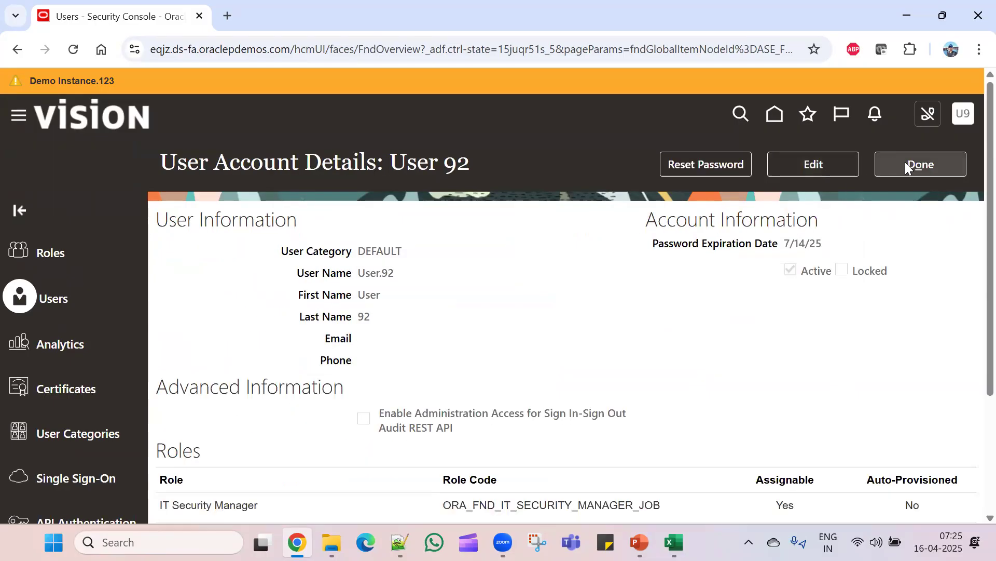
{"action": "left_click", "coordinate": [906, 163]}
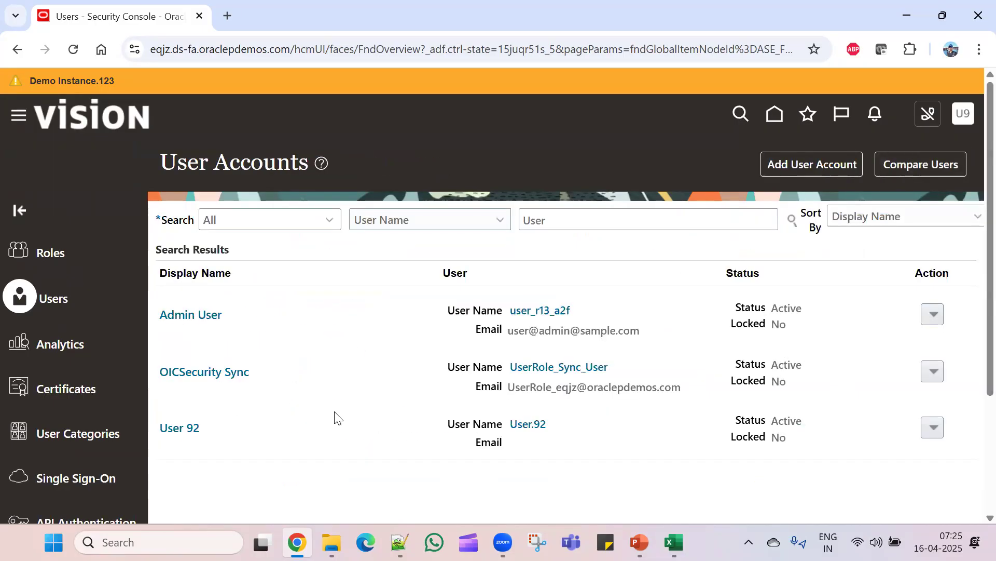
- Return to the Vision home page and check the signed-in user's name in the greeting
{"action": "left_click", "coordinate": [775, 115]}
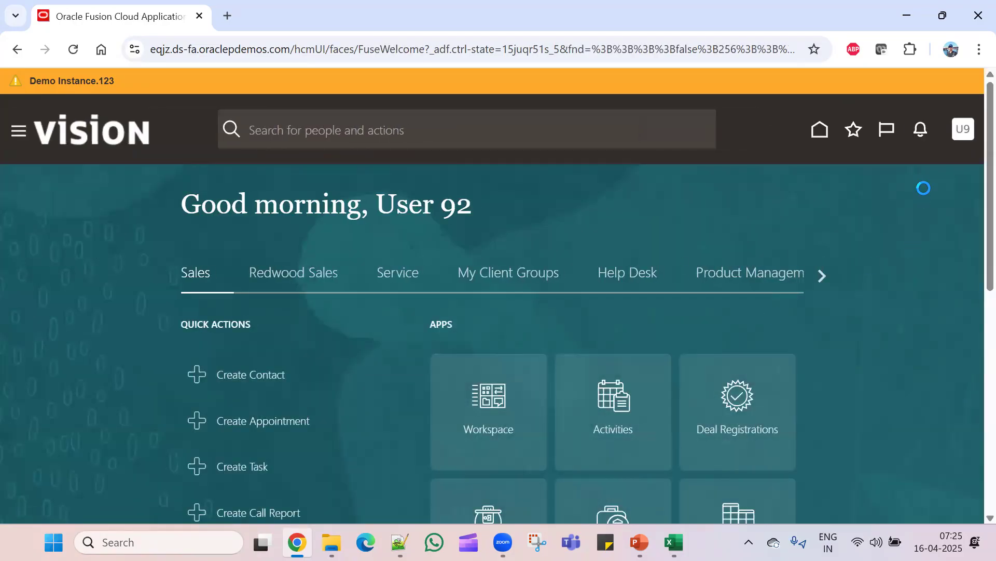
{"action": "left_click", "coordinate": [964, 133]}
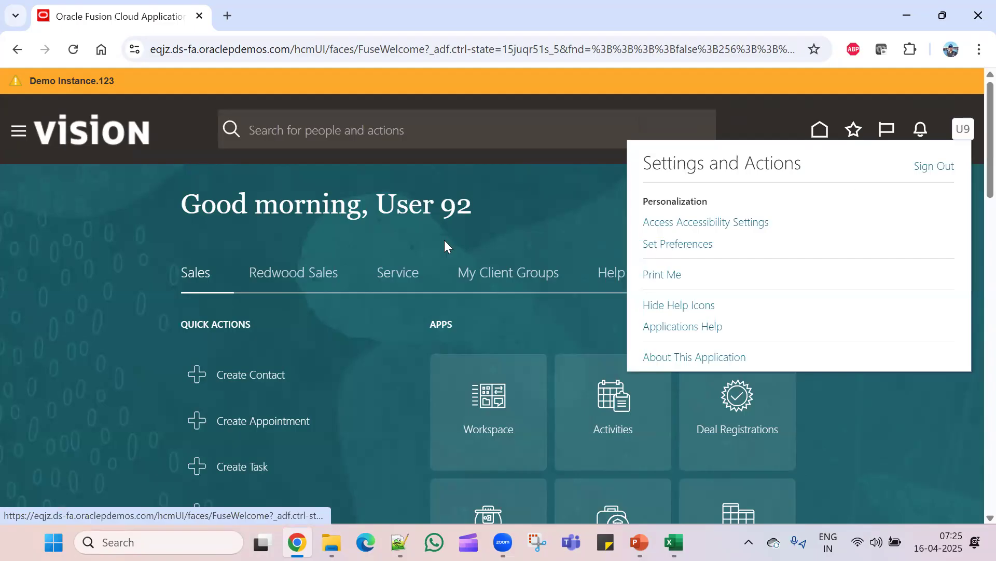
{"action": "left_click", "coordinate": [523, 186]}
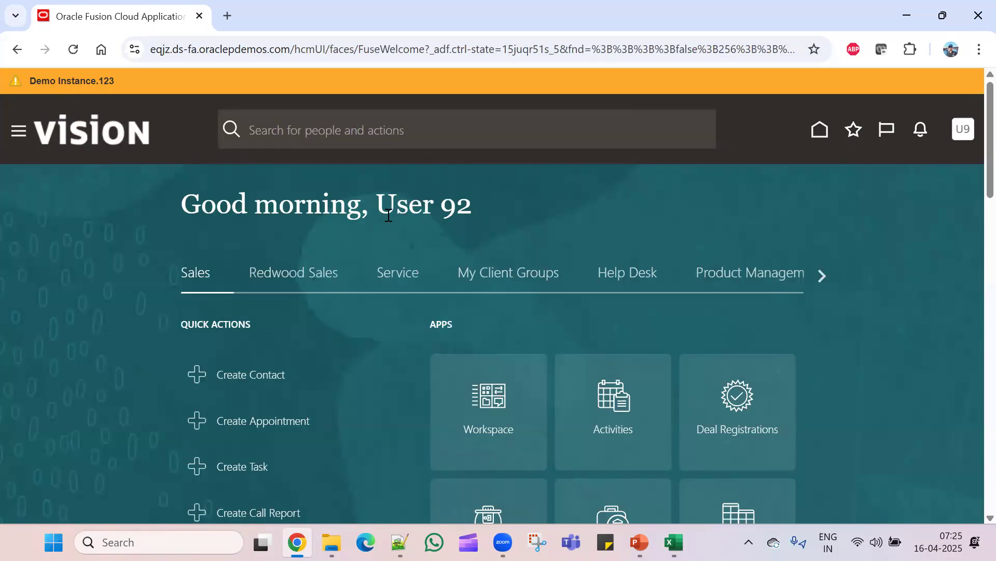
{"action": "left_click_drag", "start_coordinate": [377, 207], "coordinate": [476, 205]}
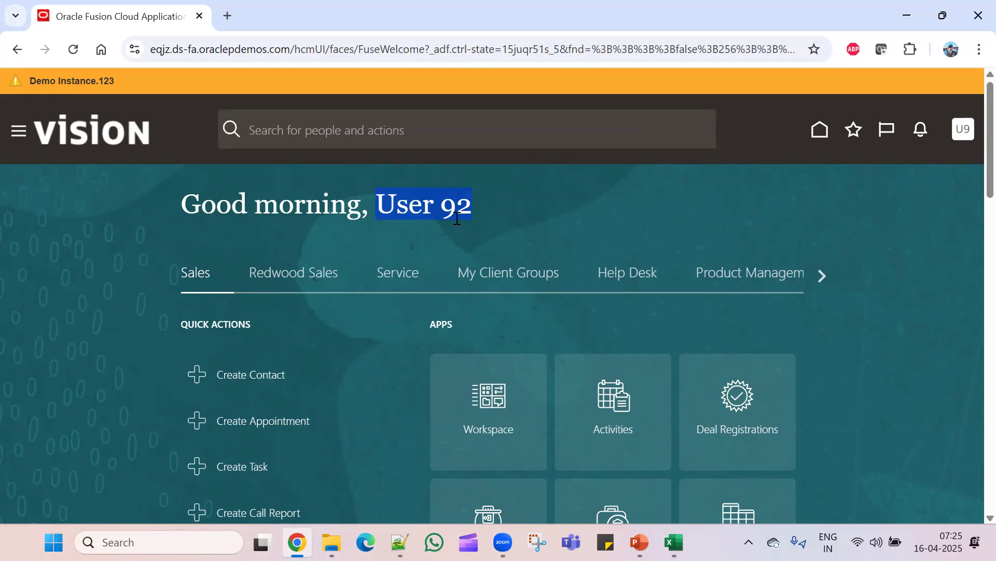
{"action": "left_click", "coordinate": [539, 218]}
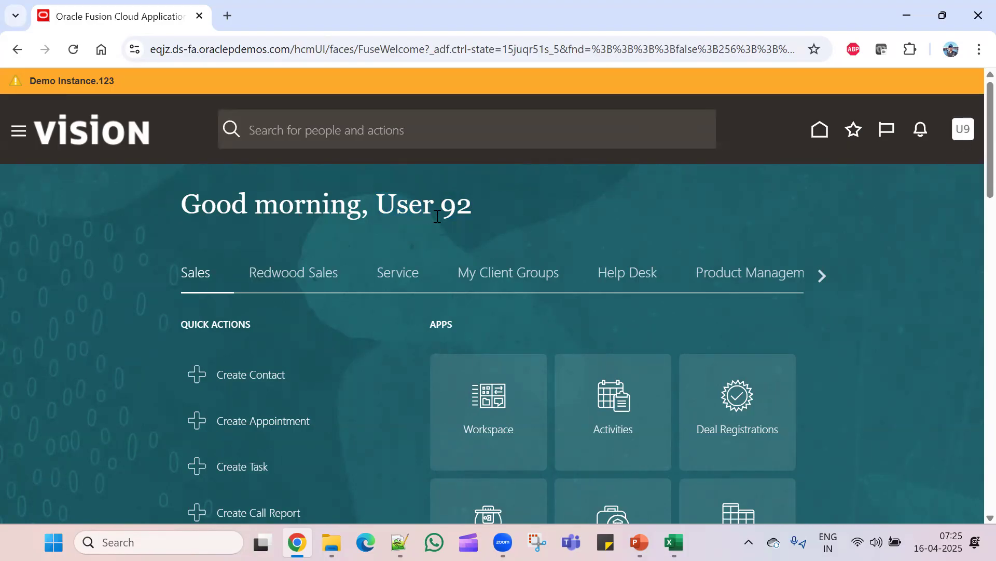
{"action": "scroll", "coordinate": [466, 413], "scroll_direction": "down", "scroll_amount": 3}
{"action": "scroll", "coordinate": [470, 431], "scroll_direction": "up", "scroll_amount": 3}
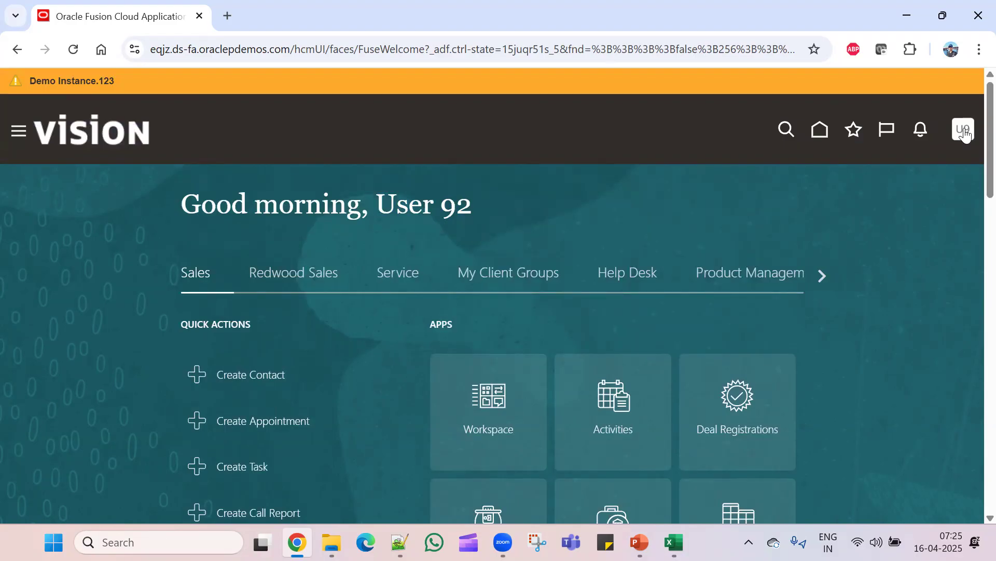
{"action": "left_click", "coordinate": [963, 129]}
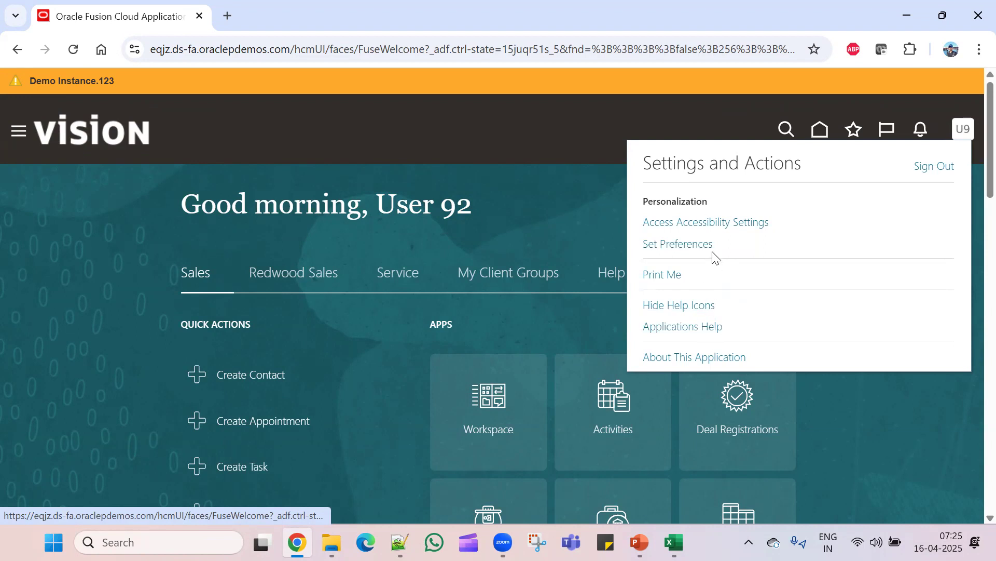
{"action": "left_click", "coordinate": [541, 202]}
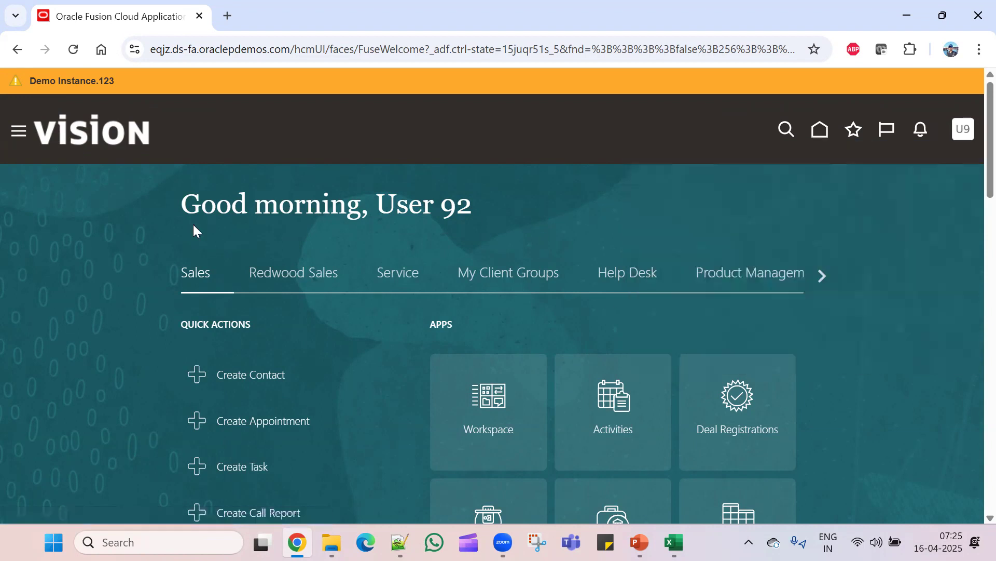
- Open the Security Console from the Navigator's Tools and start a new user account
{"action": "left_click", "coordinate": [20, 139]}
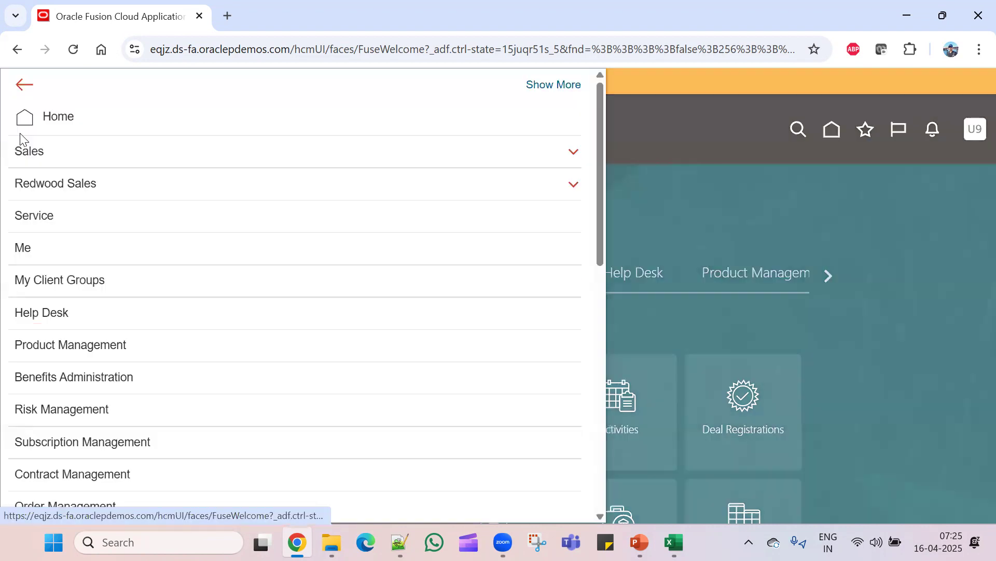
{"action": "scroll", "coordinate": [213, 398], "scroll_direction": "down", "scroll_amount": 6}
{"action": "scroll", "coordinate": [213, 398], "scroll_direction": "down", "scroll_amount": 5}
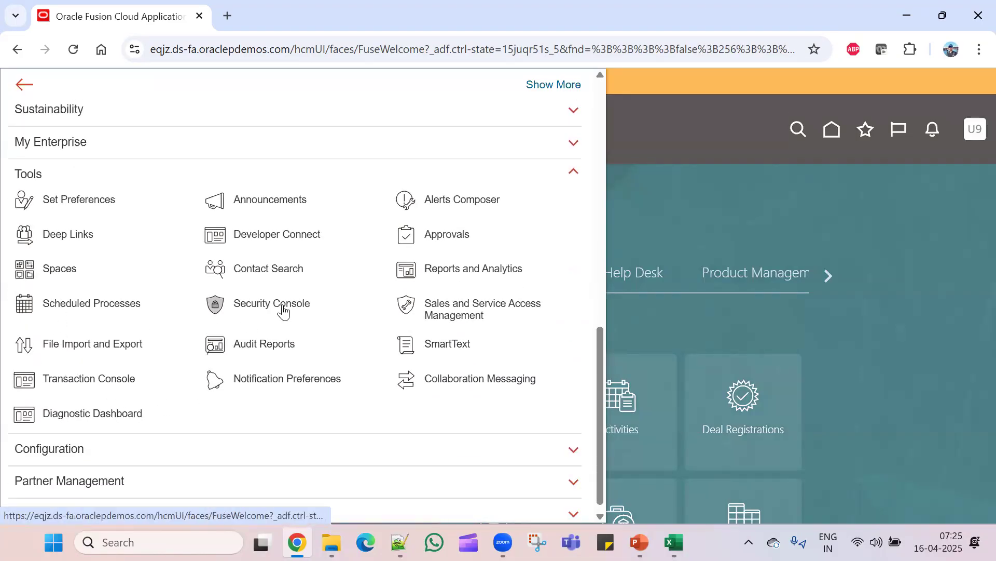
{"action": "left_click", "coordinate": [284, 306]}
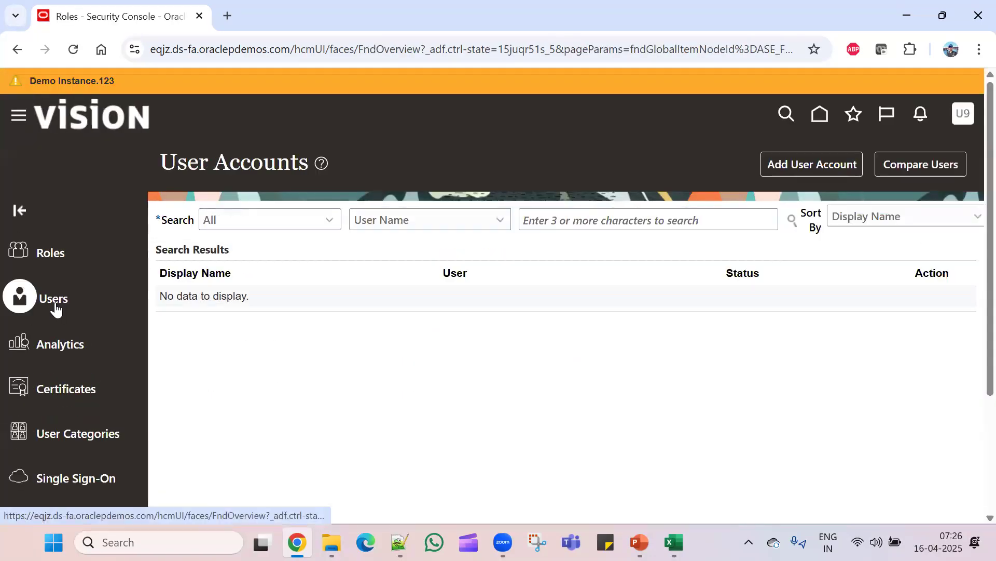
{"action": "left_click", "coordinate": [796, 168]}
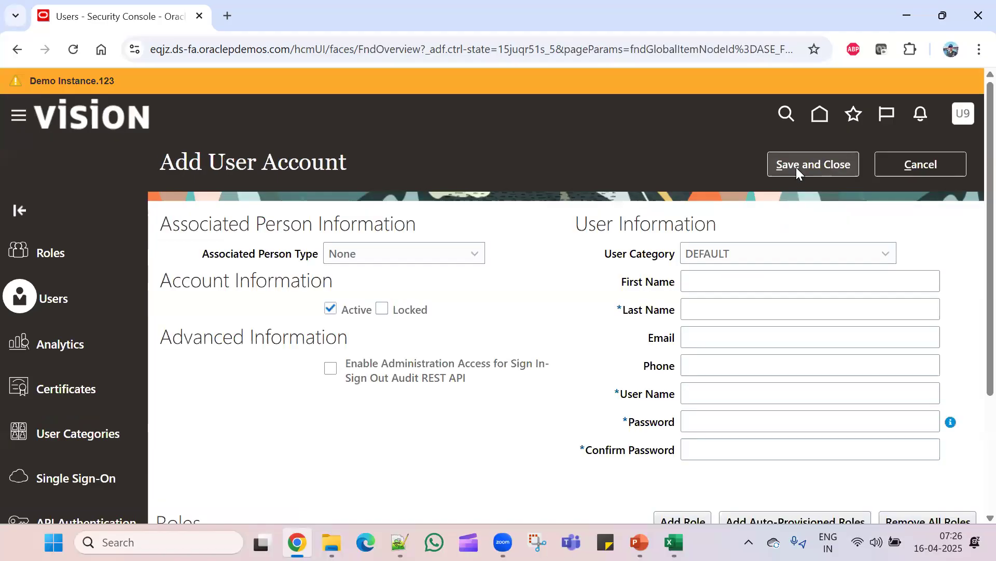
- Enter the new user's last name and user name, then the password and its confirmation
{"action": "left_click", "coordinate": [726, 313]}
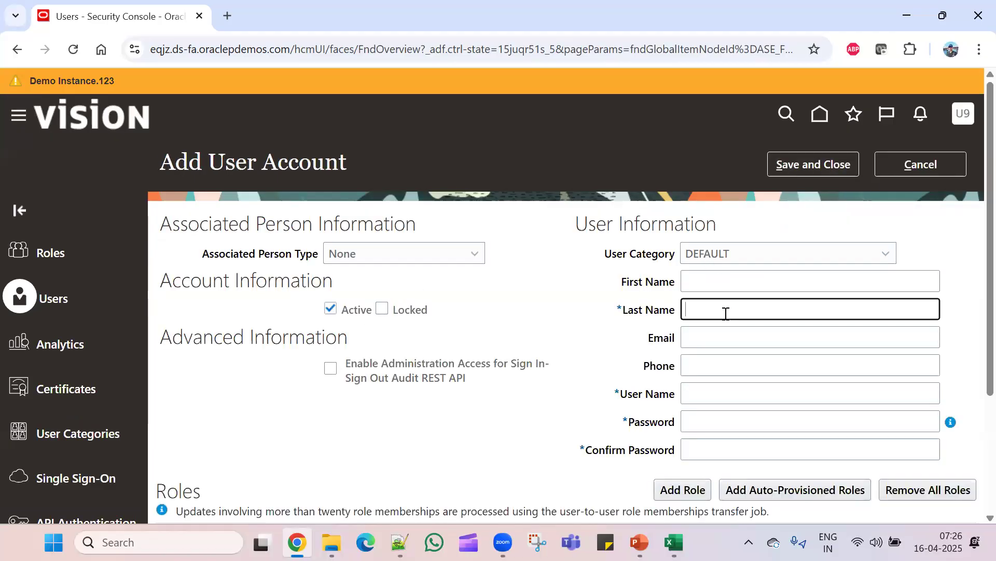
{"action": "type", "text": "Mahedshsh"}
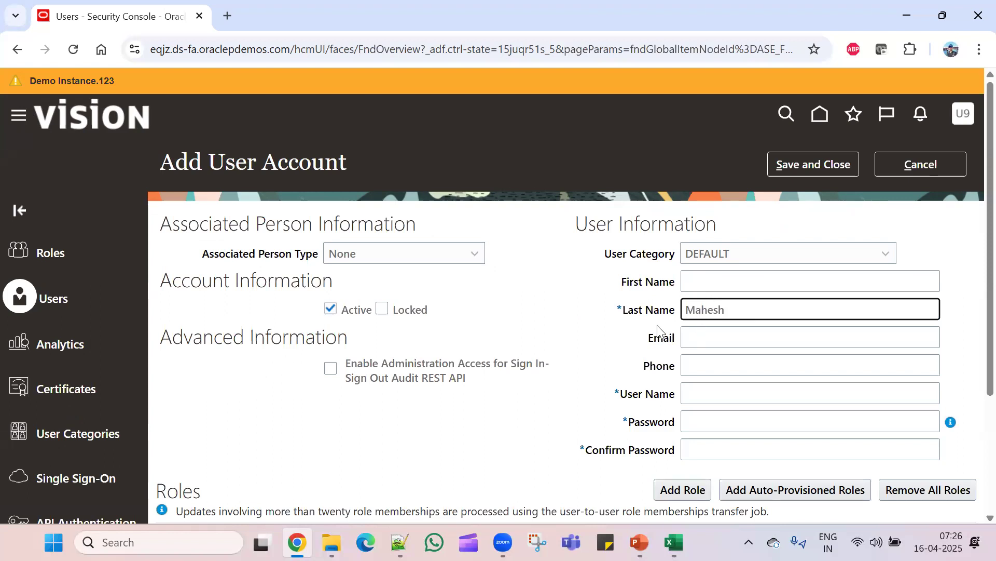
{"action": "left_click", "coordinate": [702, 401]}
{"action": "type", "text": "Mahesh"}
{"action": "left_click", "coordinate": [723, 427]}
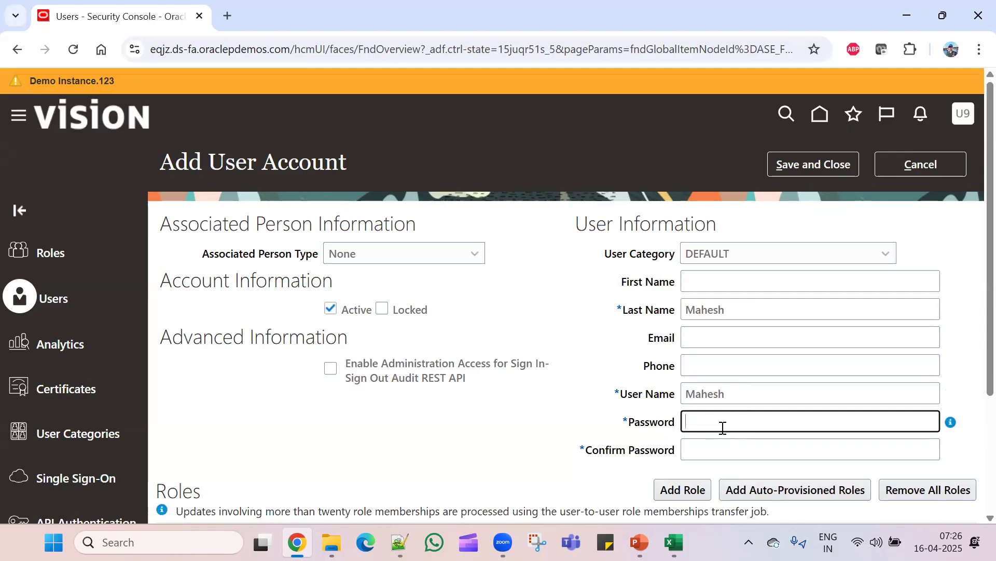
{"action": "type", "text": "We"}
{"action": "key", "text": "Tab"}
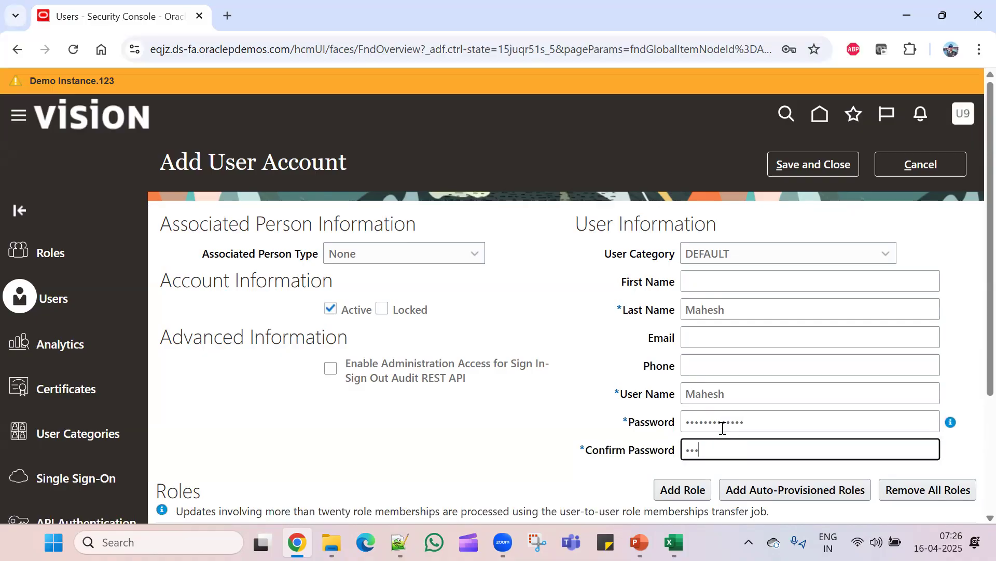
{"action": "type", "text": "•••••••••••••"}
- Open the Add Role search and bring up the Excel sheet listing the required roles
{"action": "scroll", "coordinate": [696, 400], "scroll_direction": "down", "scroll_amount": 3}
{"action": "left_click", "coordinate": [692, 339]}
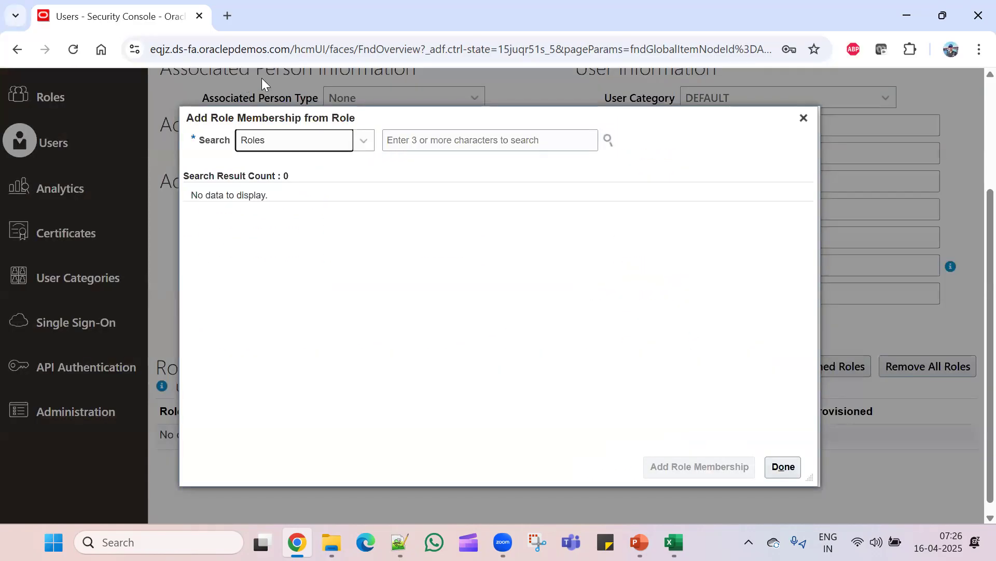
{"action": "left_click", "coordinate": [415, 136]}
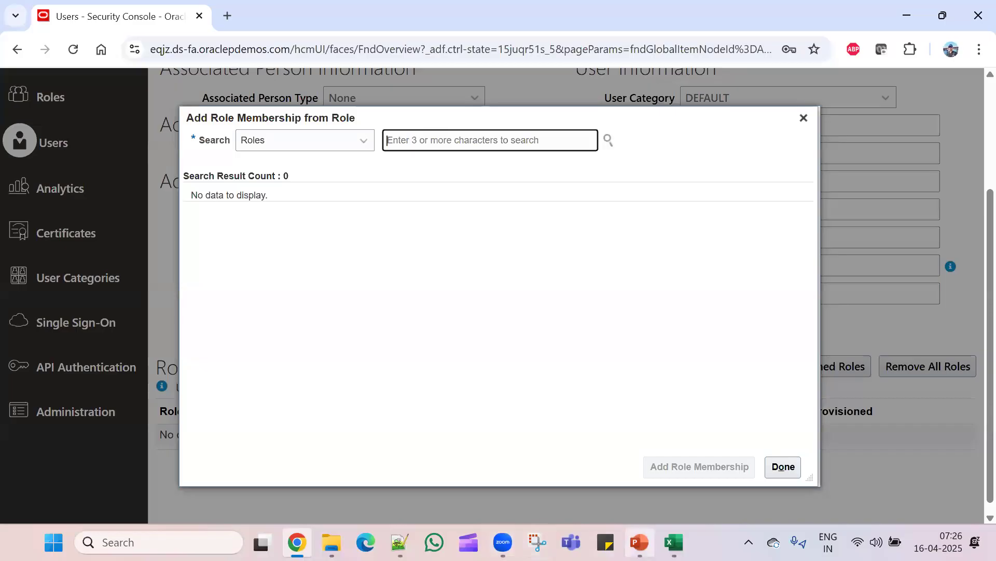
{"action": "left_click", "coordinate": [674, 542]}
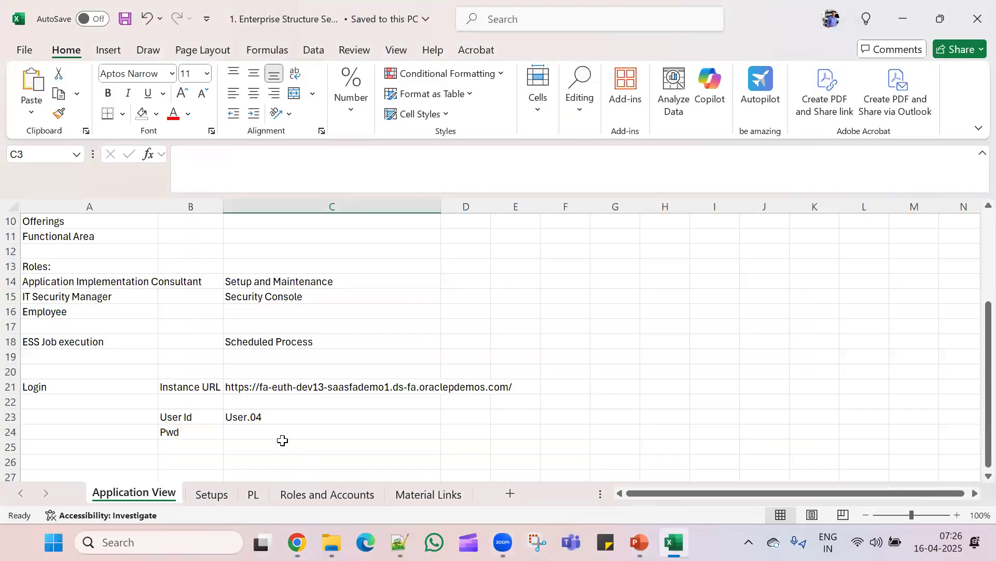
- Read the role names in A14 and A15: Application Implementation Consultant and IT Security Manager
{"action": "left_click", "coordinate": [80, 282]}
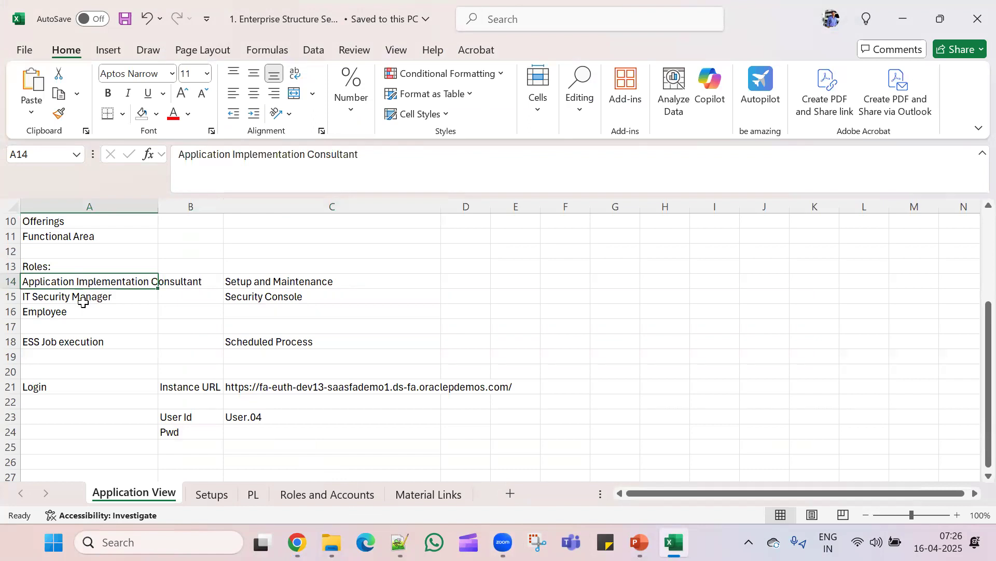
{"action": "left_click", "coordinate": [130, 302]}
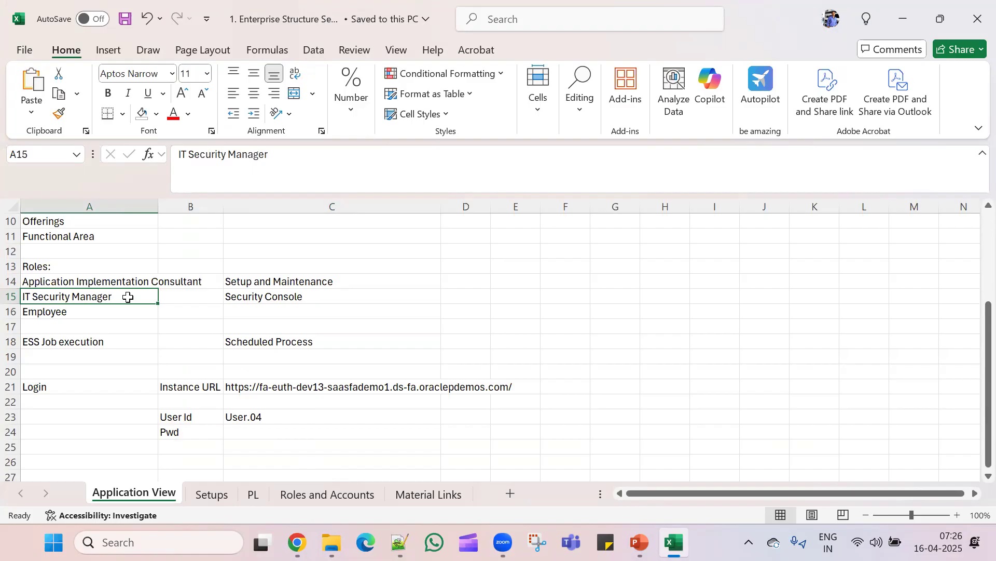
- Search 'IT Se' and add the IT Security Manager role membership to the new user
{"action": "key", "text": "alt+Tab"}
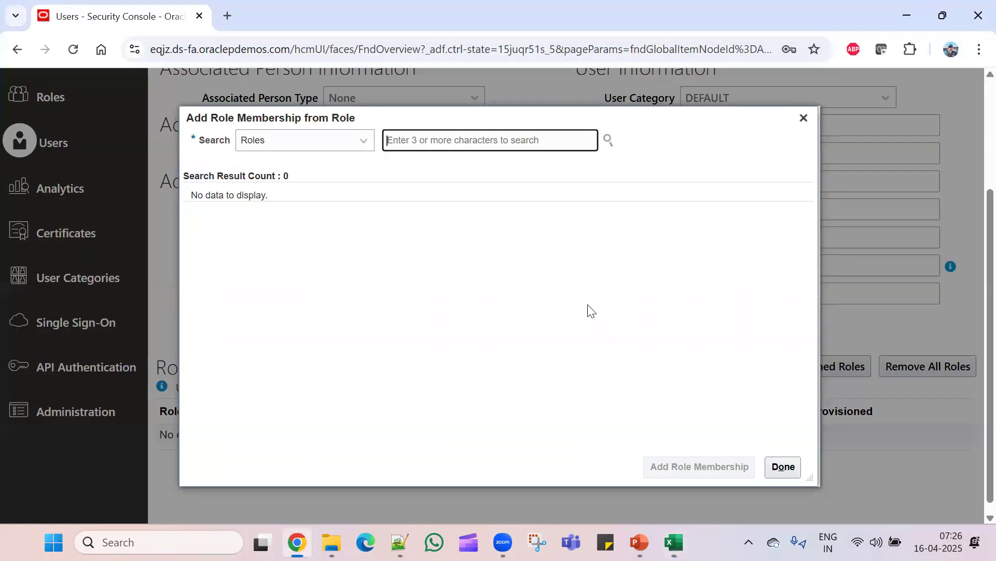
{"action": "type", "text": "IT S"}
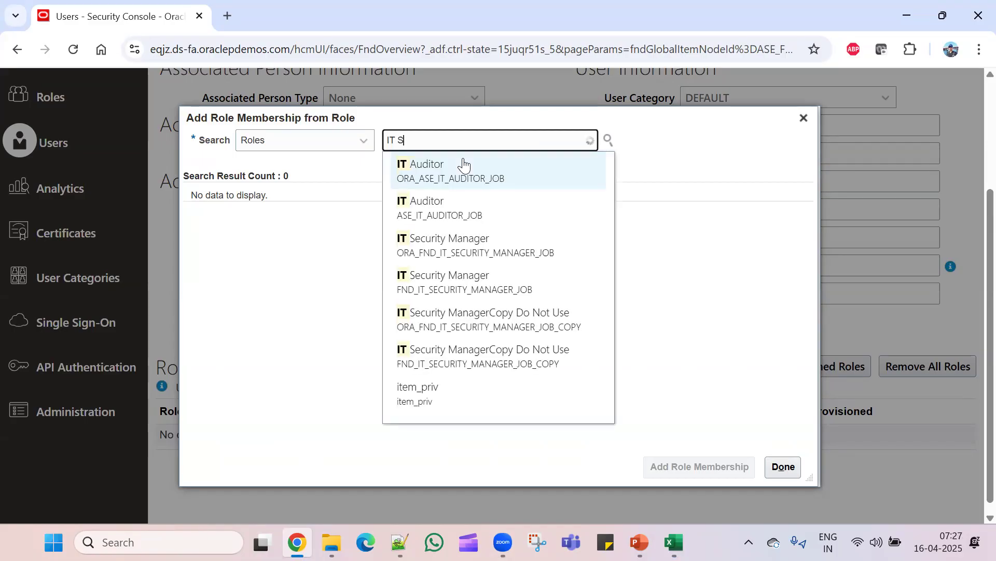
{"action": "type", "text": "e"}
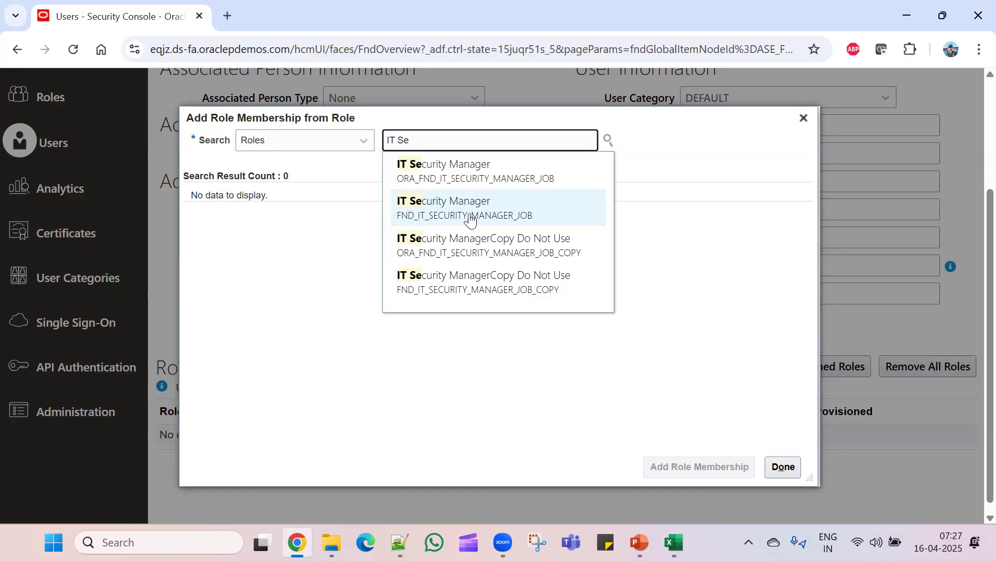
{"action": "left_click", "coordinate": [483, 183]}
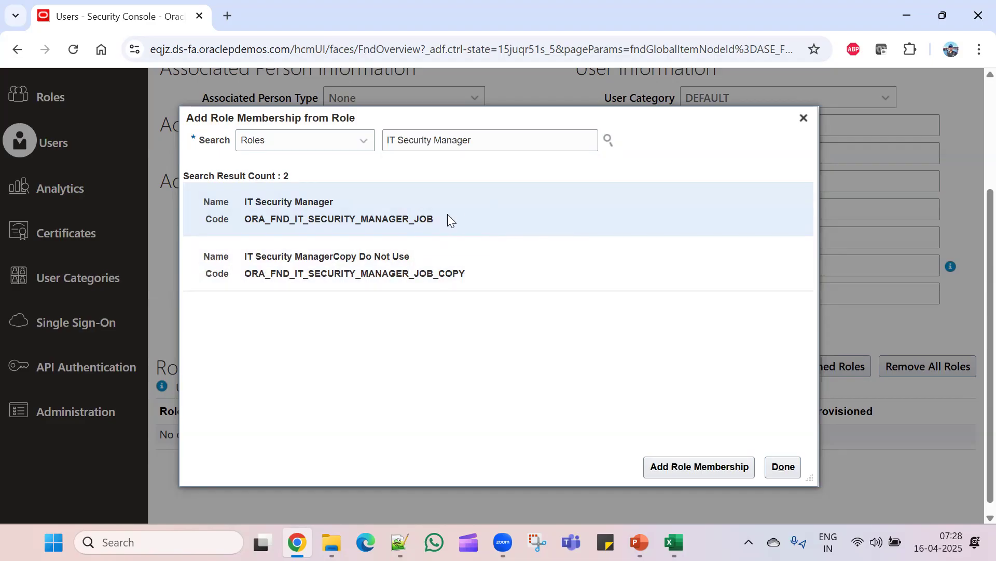
{"action": "left_click", "coordinate": [676, 466]}
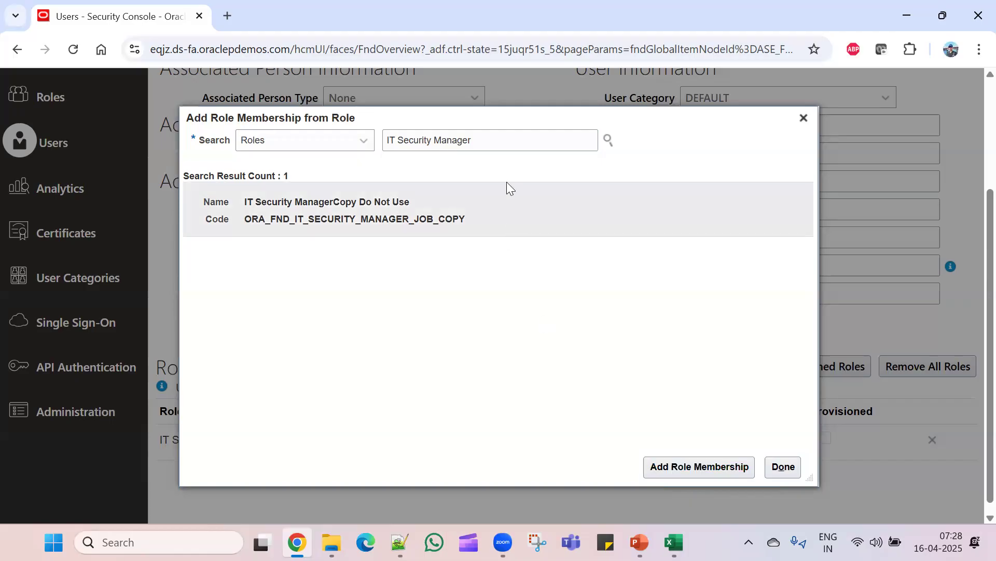
{"action": "triple_click", "coordinate": [480, 140]}
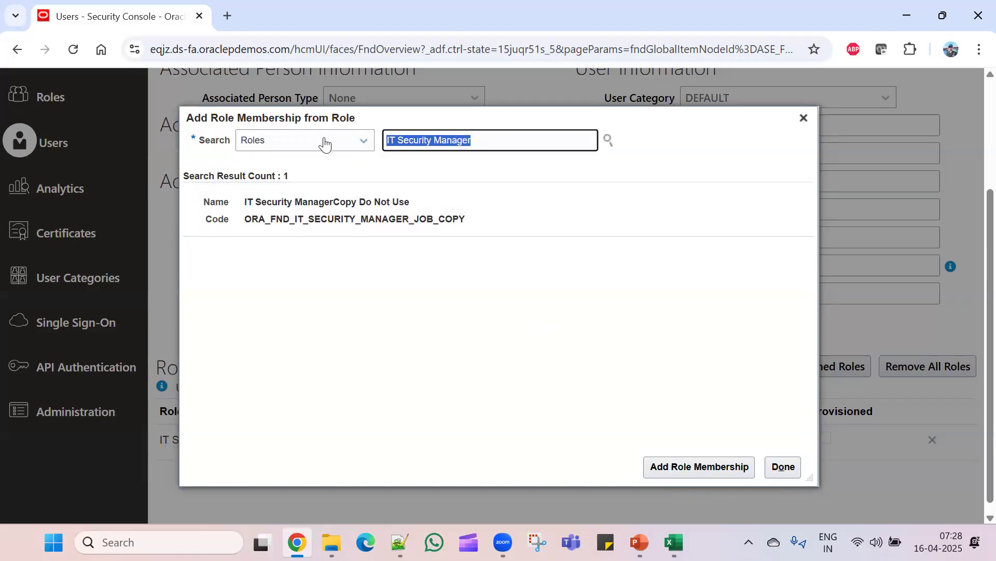
- Search 'Application implementation' and add the Application Implementation Consultant role membership
{"action": "type", "text": "App"}
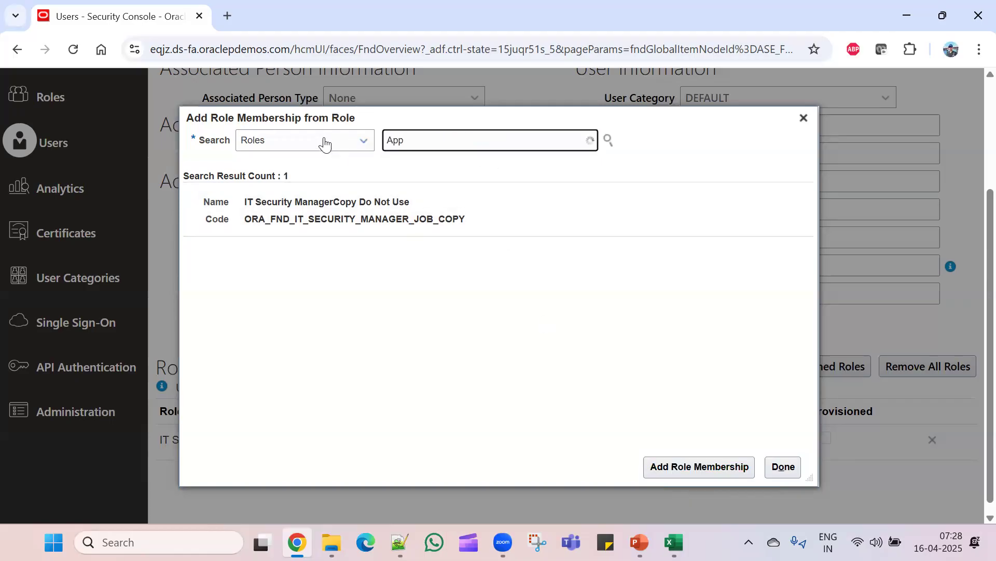
{"action": "type", "text": "licat"}
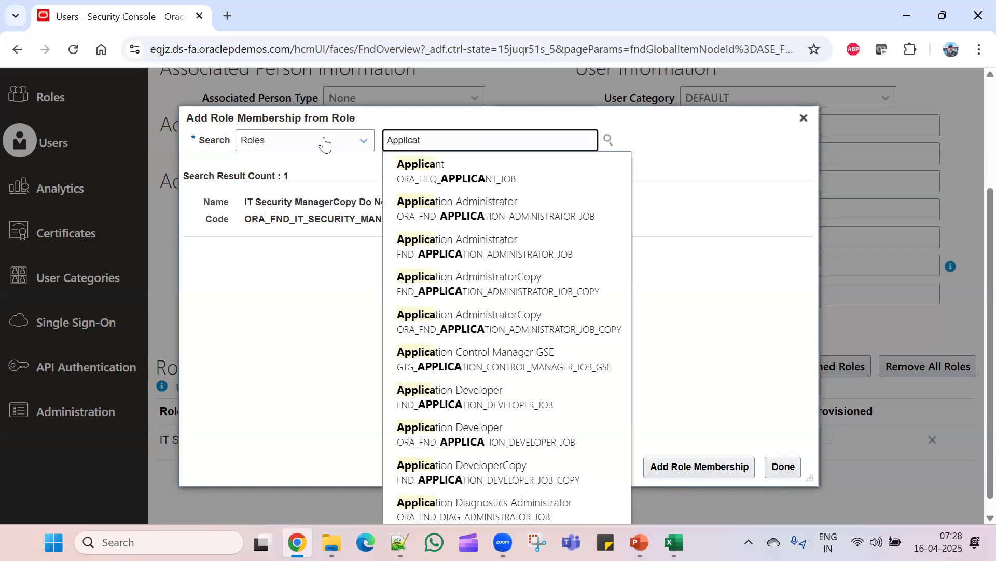
{"action": "type", "text": "ion "}
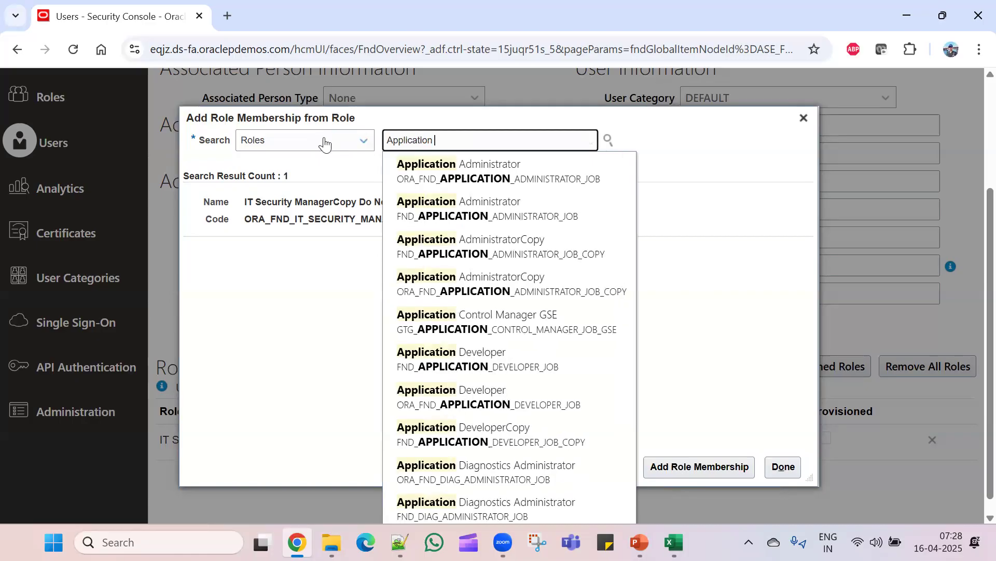
{"action": "type", "text": "imple"}
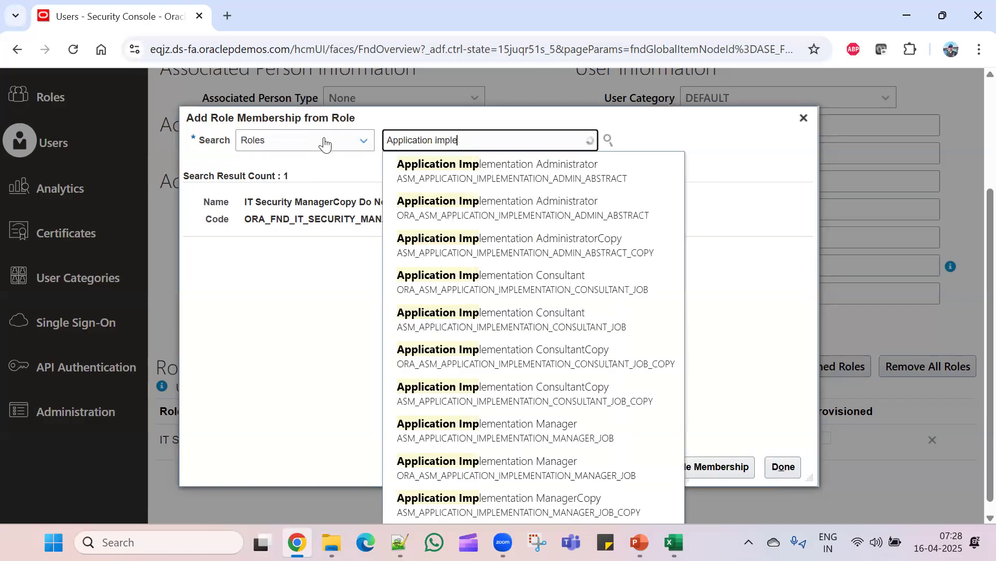
{"action": "type", "text": "ment"}
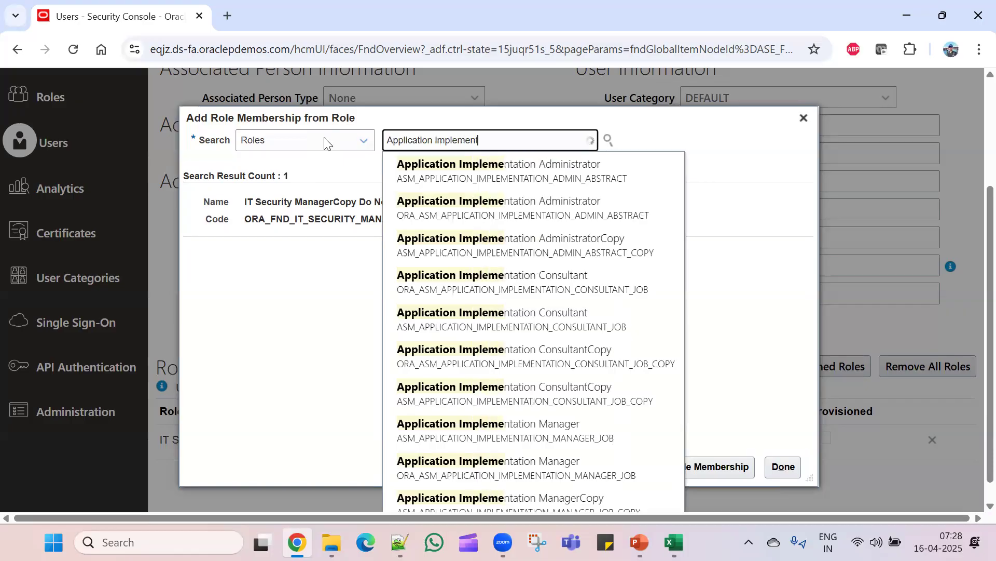
{"action": "type", "text": "ation"}
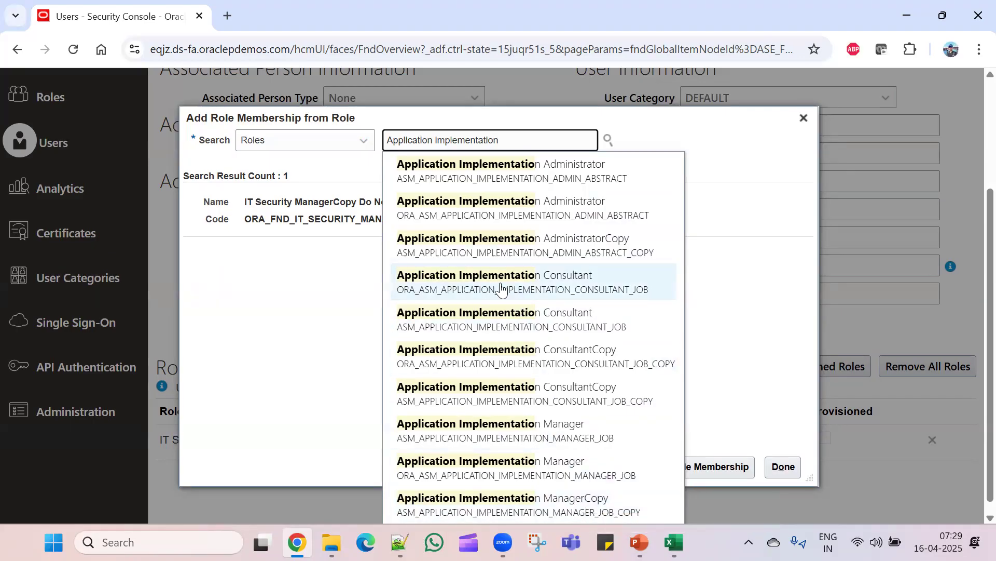
{"action": "left_click", "coordinate": [559, 283]}
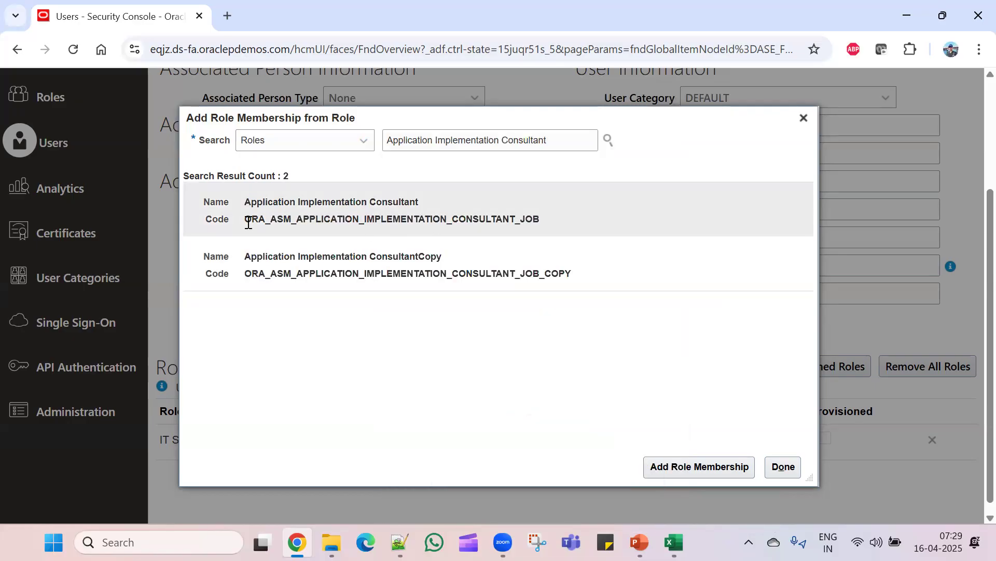
{"action": "left_click", "coordinate": [321, 218]}
{"action": "left_click", "coordinate": [655, 465]}
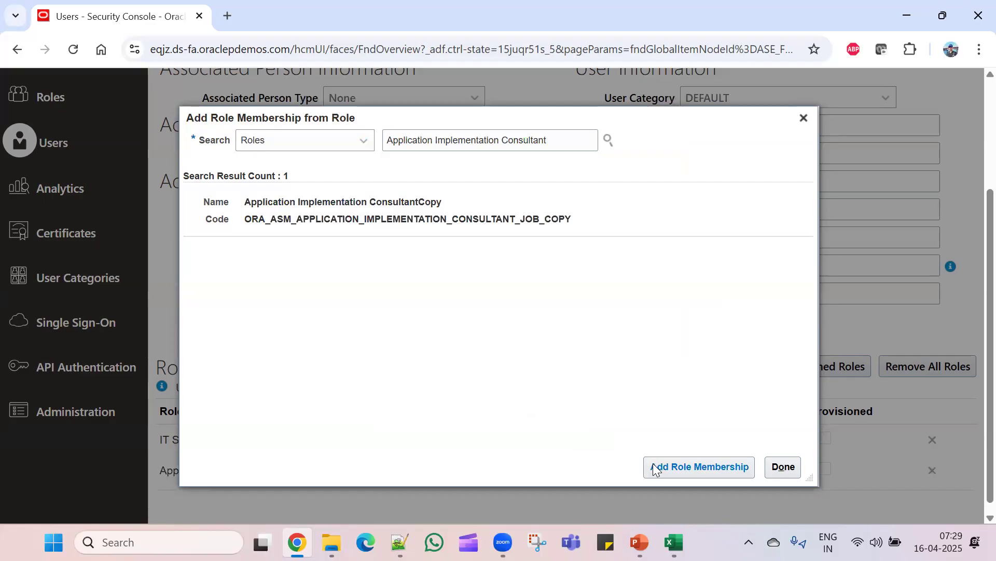
{"action": "triple_click", "coordinate": [546, 141]}
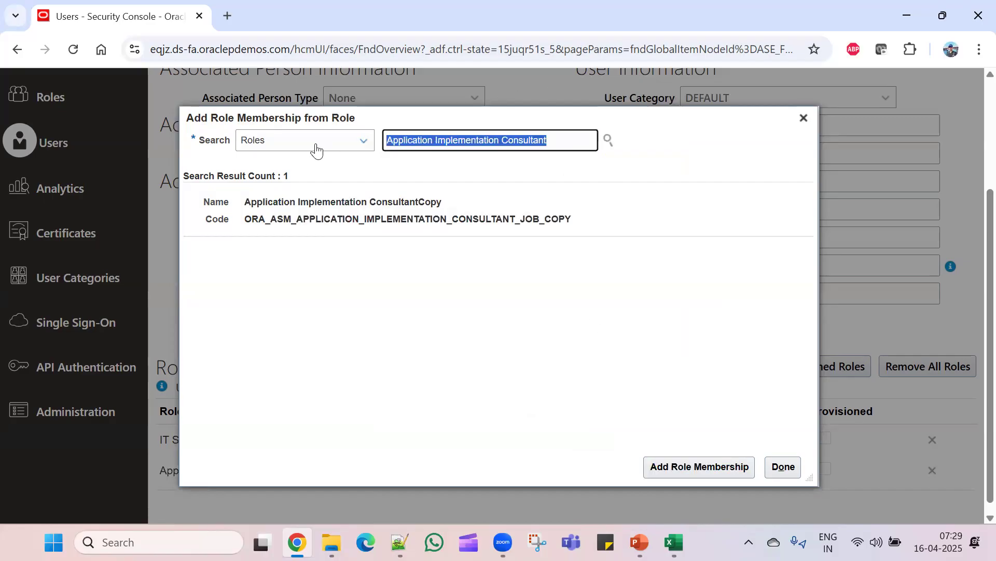
- Find and add the Employee role ORA_PER_EMPLOYEE_ABSTRACT as a role membership, then return to the account form
{"action": "type", "text": "emplo"}
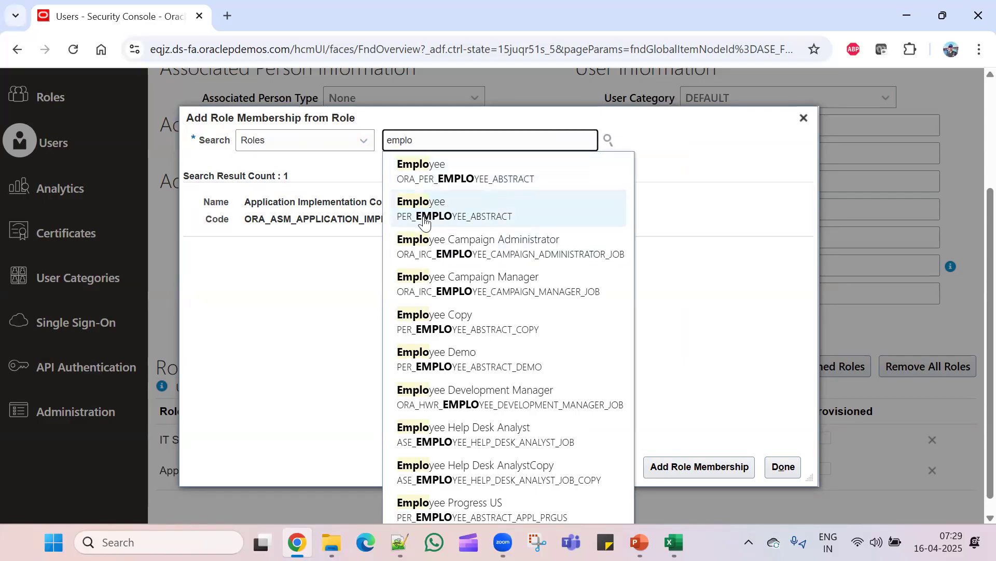
{"action": "left_click", "coordinate": [422, 177]}
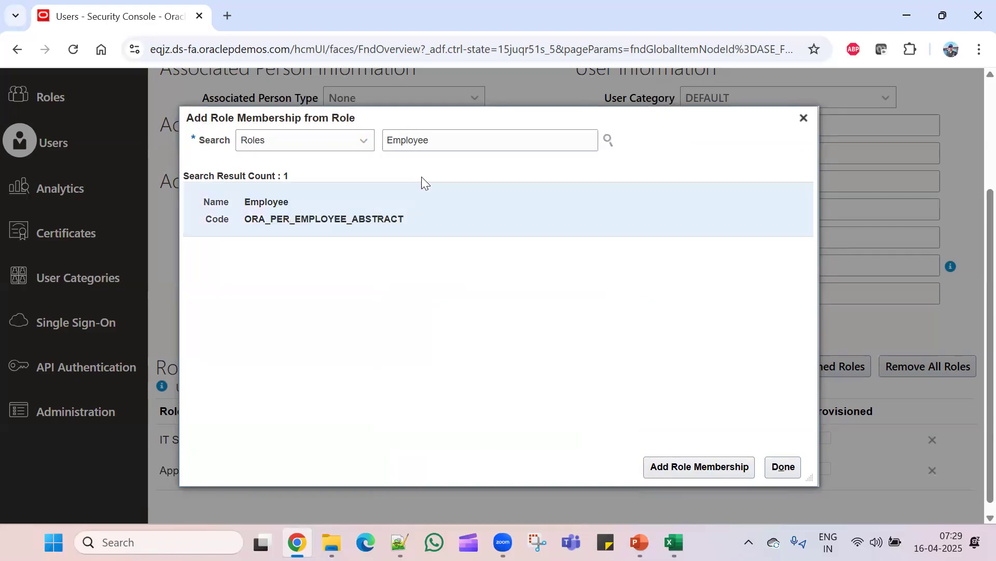
{"action": "left_click", "coordinate": [676, 471]}
{"action": "left_click", "coordinate": [437, 138]}
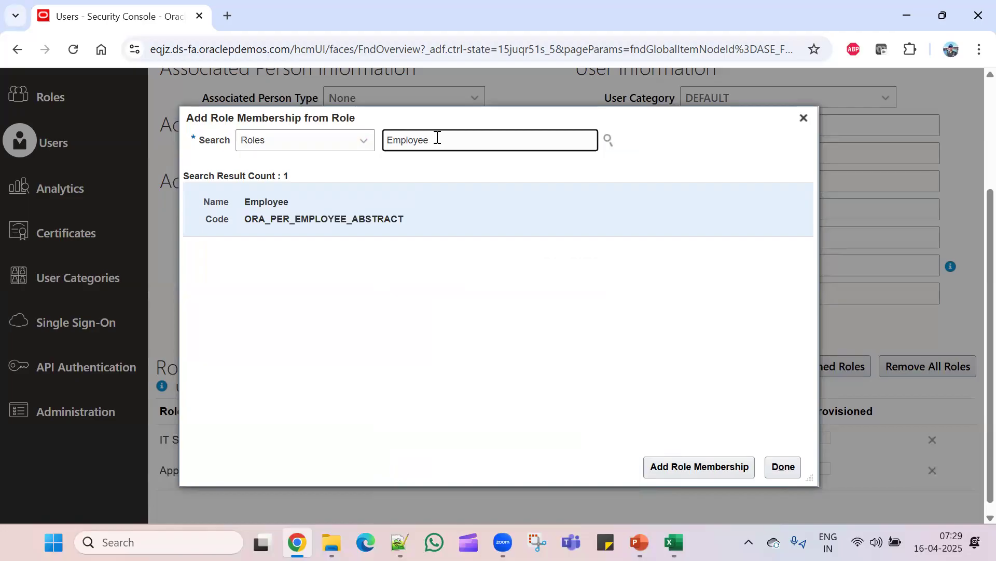
{"action": "key", "text": "BackSpace"}
{"action": "key", "text": "BackSpace"}
{"action": "type", "text": "ee"}
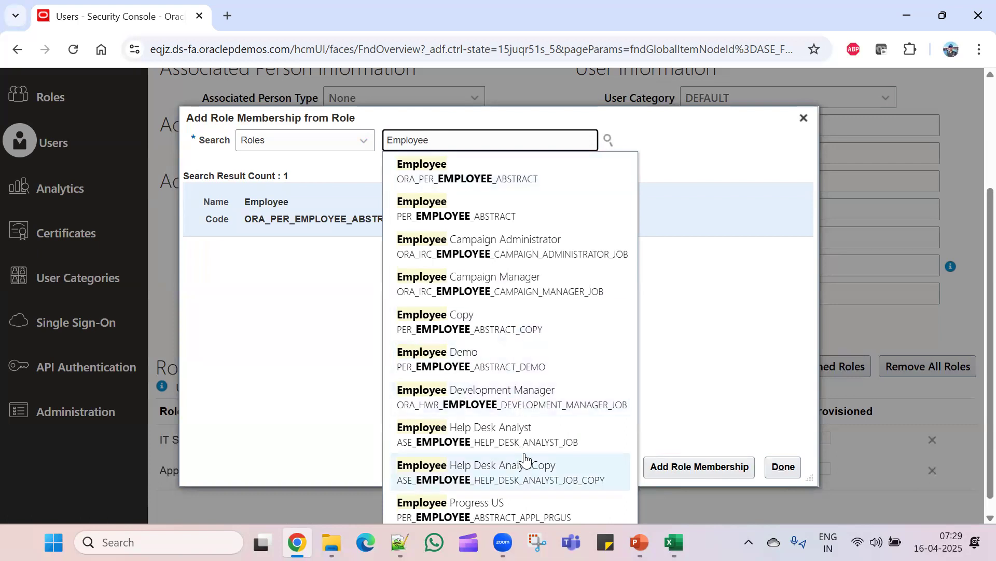
{"action": "scroll", "coordinate": [525, 457], "scroll_direction": "down", "scroll_amount": 2}
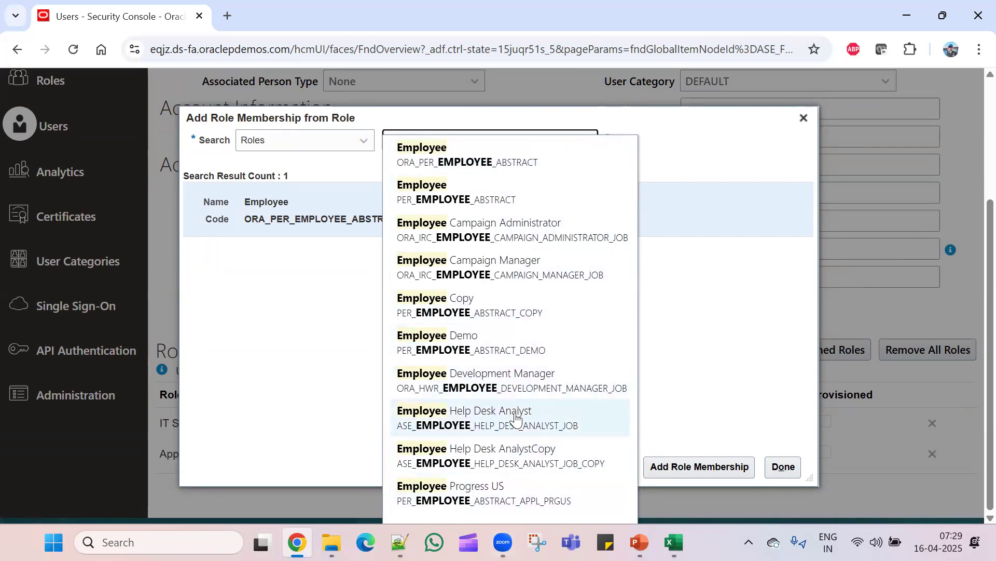
{"action": "scroll", "coordinate": [515, 418], "scroll_direction": "up", "scroll_amount": 3}
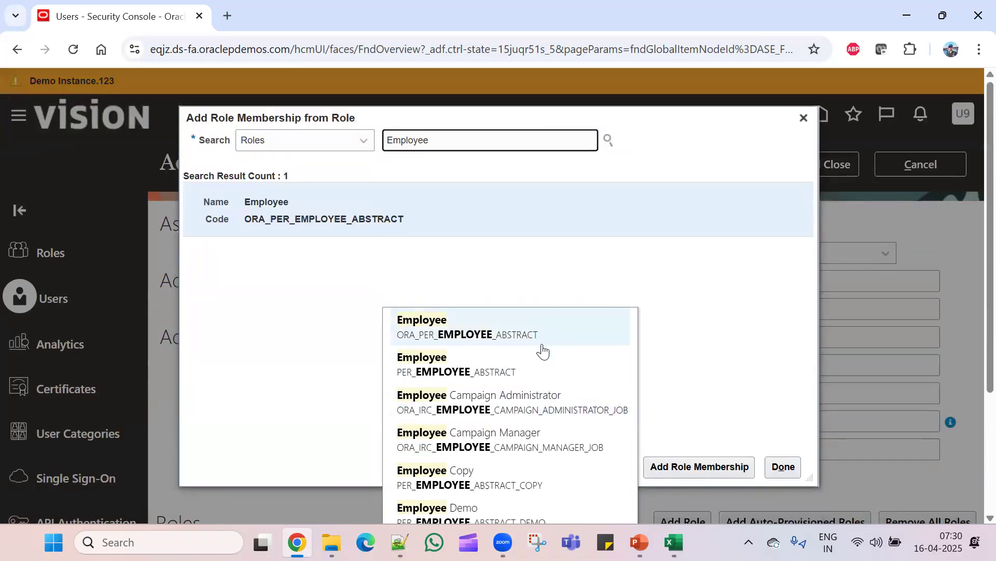
{"action": "left_click", "coordinate": [540, 341]}
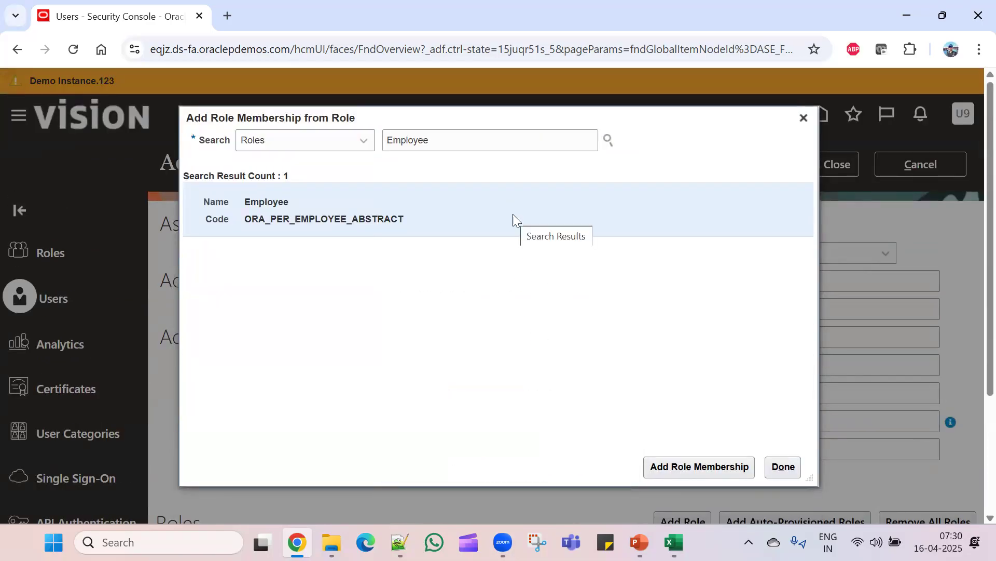
{"action": "left_click", "coordinate": [670, 470]}
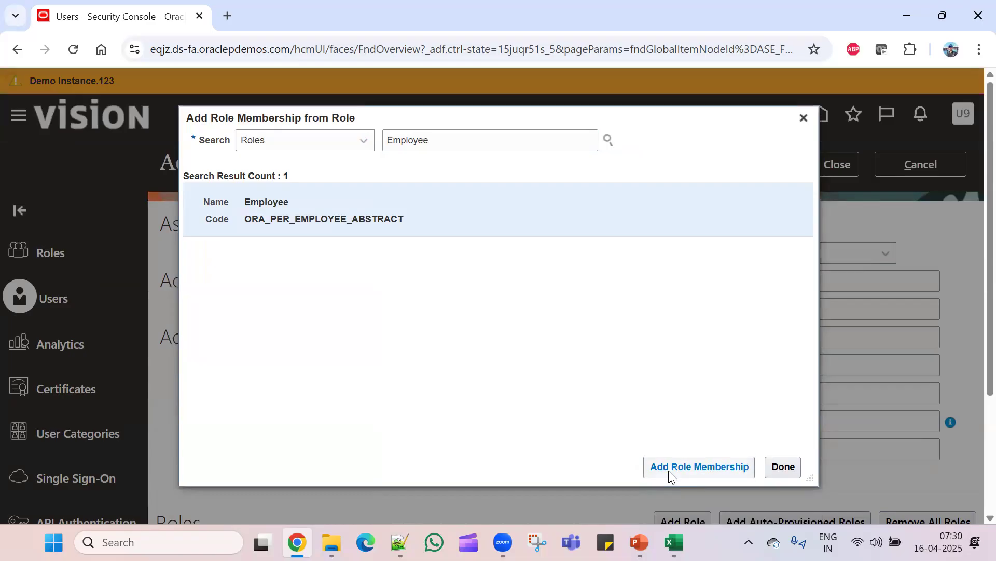
{"action": "left_click", "coordinate": [784, 467]}
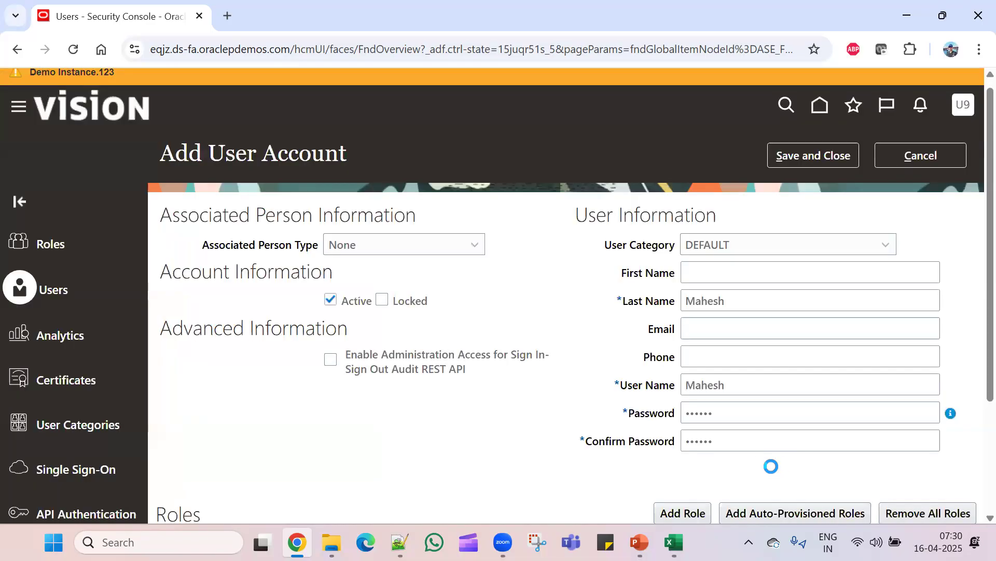
- Review the IT Security Manager, Application Implementation Consultant and Employee roles, then save and close
{"action": "scroll", "coordinate": [487, 447], "scroll_direction": "down", "scroll_amount": 2}
{"action": "scroll", "coordinate": [486, 447], "scroll_direction": "down", "scroll_amount": 2}
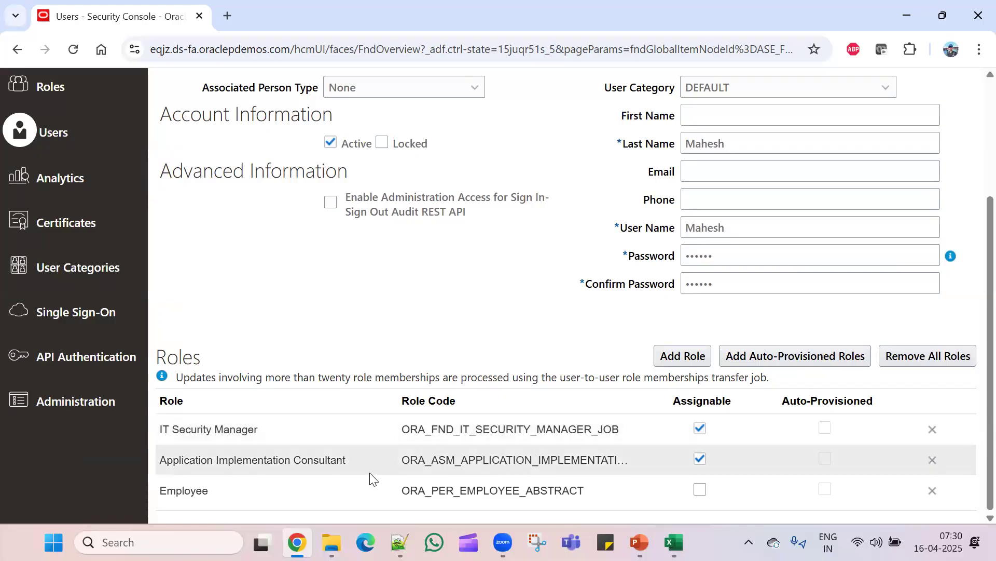
{"action": "scroll", "coordinate": [577, 237], "scroll_direction": "up", "scroll_amount": 2}
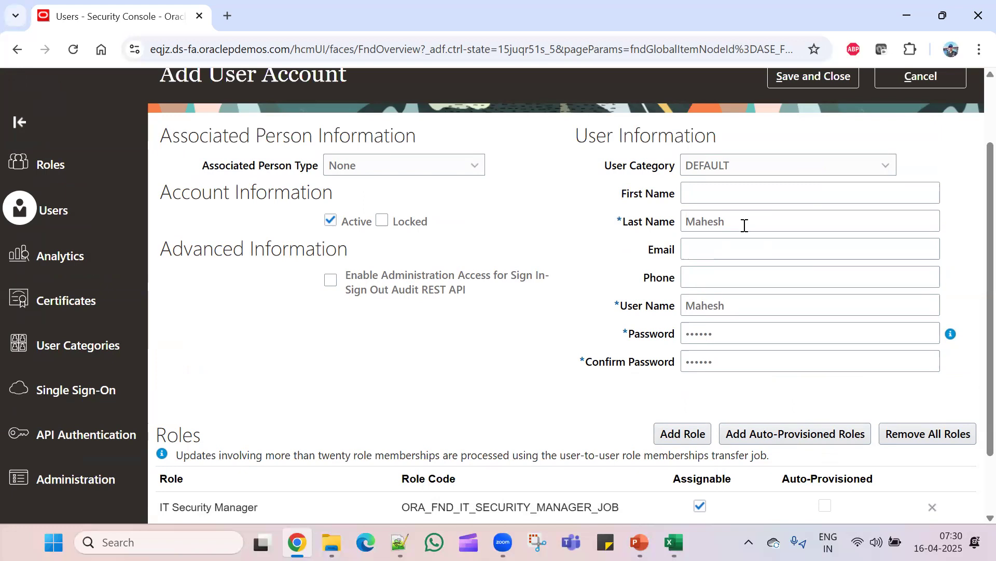
{"action": "scroll", "coordinate": [565, 304], "scroll_direction": "down", "scroll_amount": 2}
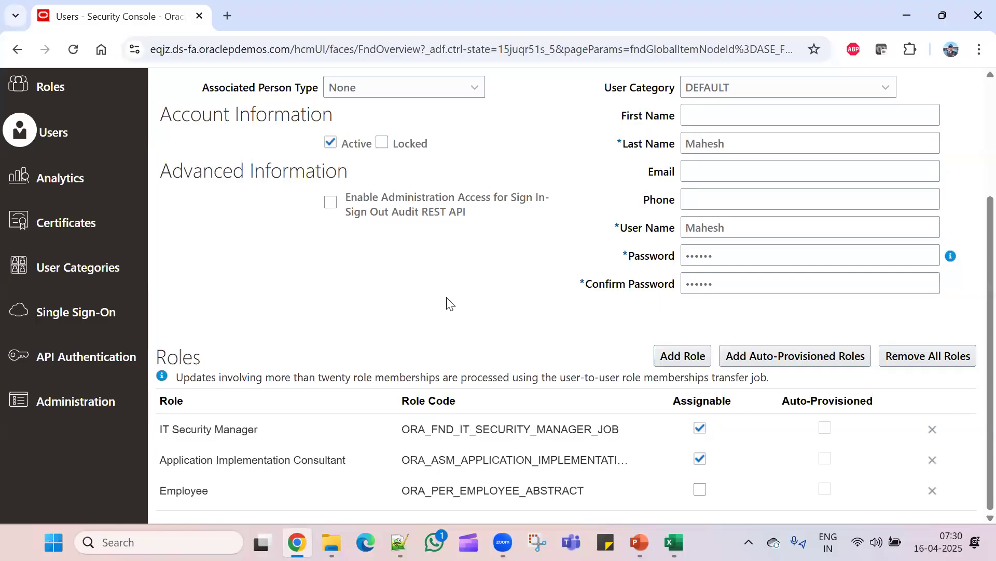
{"action": "scroll", "coordinate": [342, 488], "scroll_direction": "up", "scroll_amount": 5}
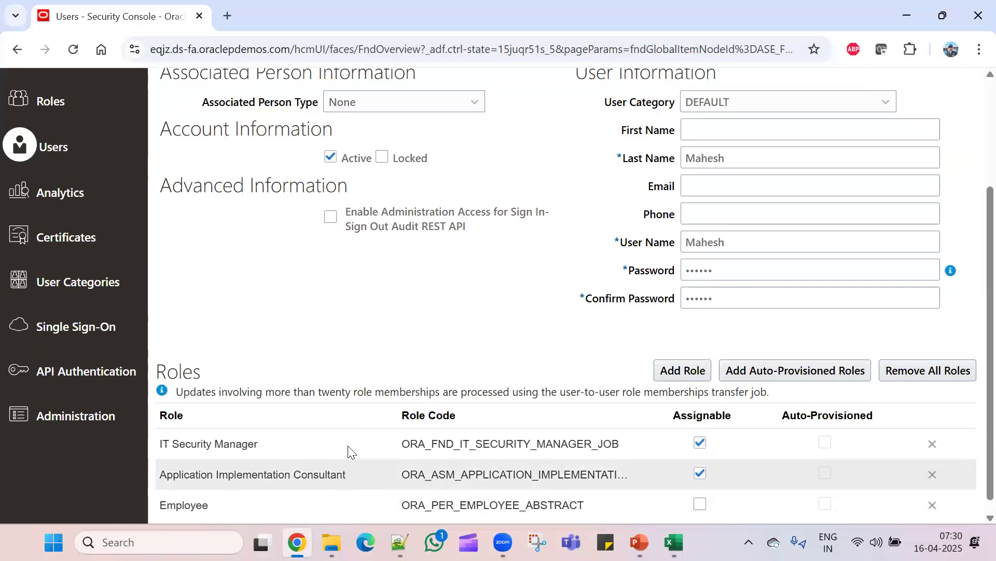
{"action": "left_click", "coordinate": [782, 163]}
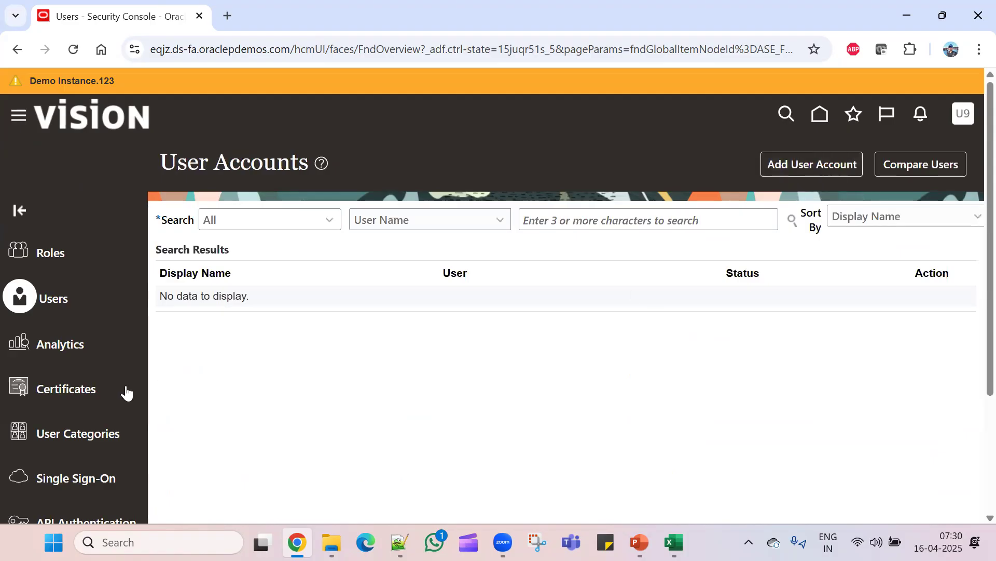
- Search Roles for 'employee' and open the Employee PER_EMPLOYEE_ABSTRACT role
{"action": "left_click", "coordinate": [51, 254]}
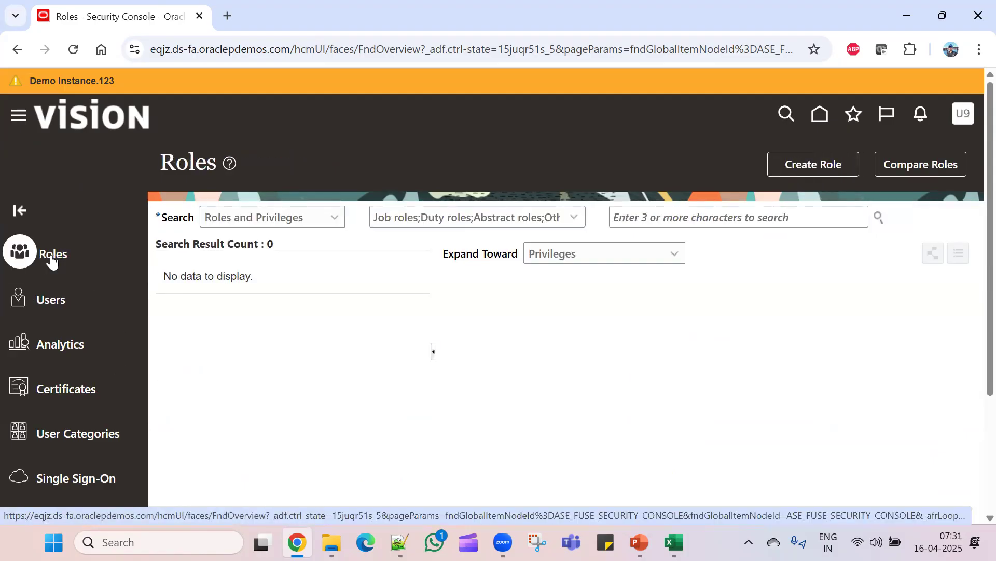
{"action": "left_click", "coordinate": [696, 218]}
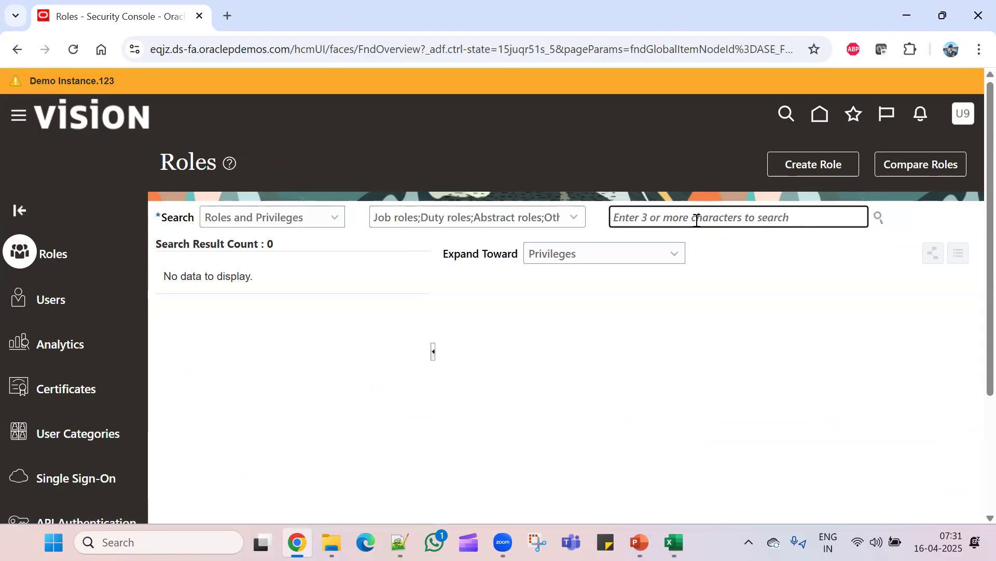
{"action": "type", "text": "employee"}
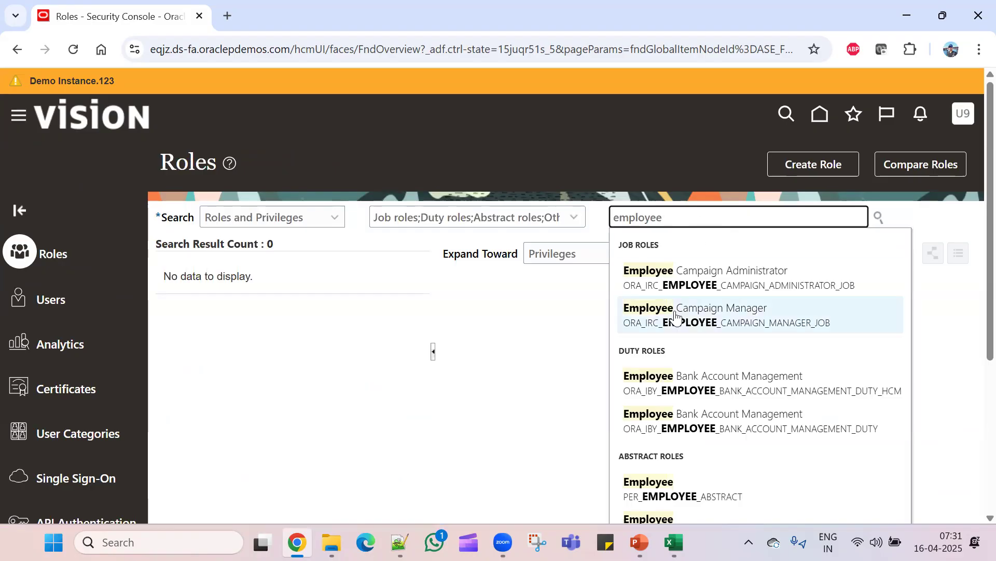
{"action": "scroll", "coordinate": [939, 347], "scroll_direction": "down", "scroll_amount": 3}
{"action": "scroll", "coordinate": [940, 345], "scroll_direction": "up", "scroll_amount": 2}
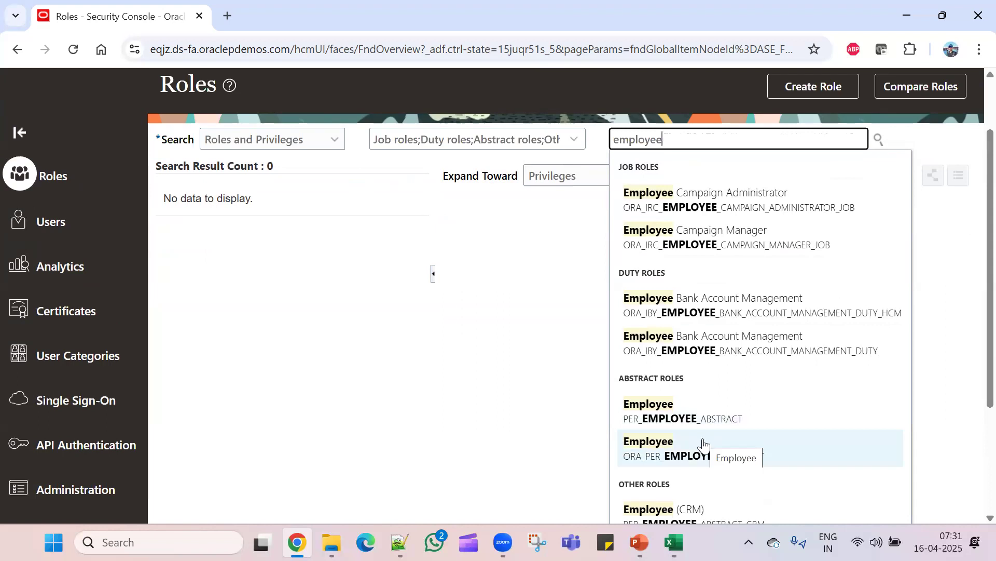
{"action": "left_click", "coordinate": [771, 422]}
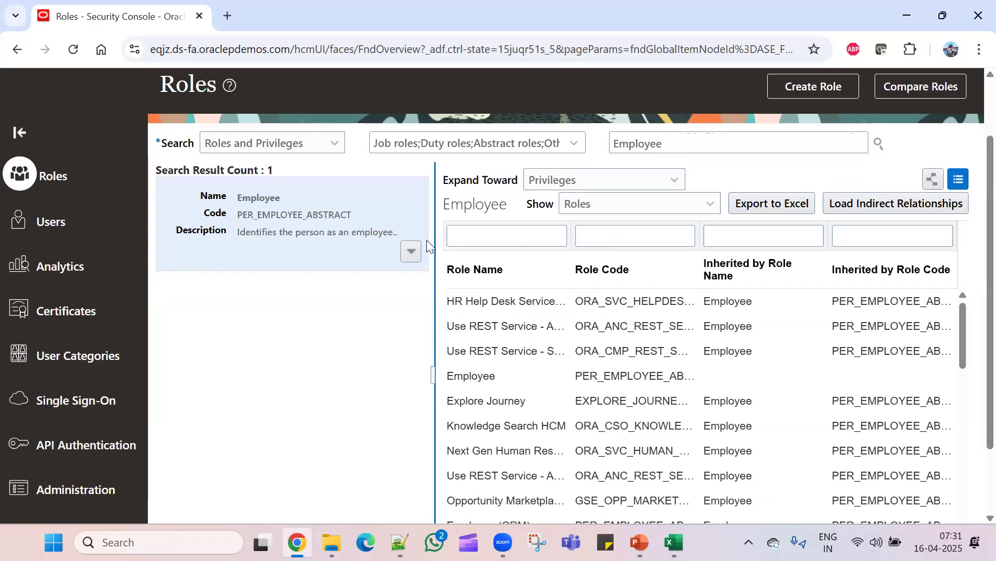
- Browse the Employee role's inherited roles, such as Employee (CRM) and Idea Participation Duty
{"action": "left_click", "coordinate": [411, 253]}
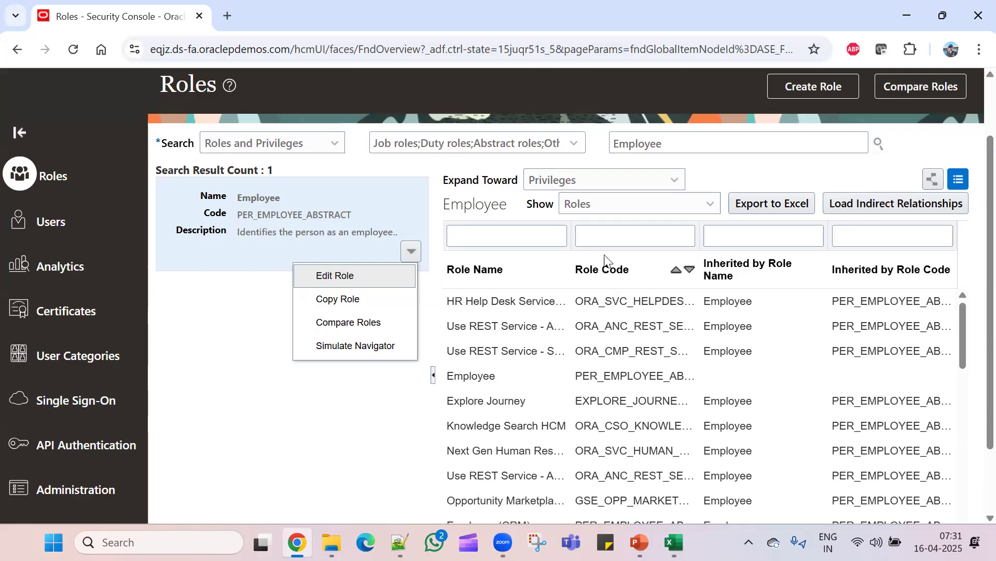
{"action": "scroll", "coordinate": [548, 432], "scroll_direction": "down", "scroll_amount": 5}
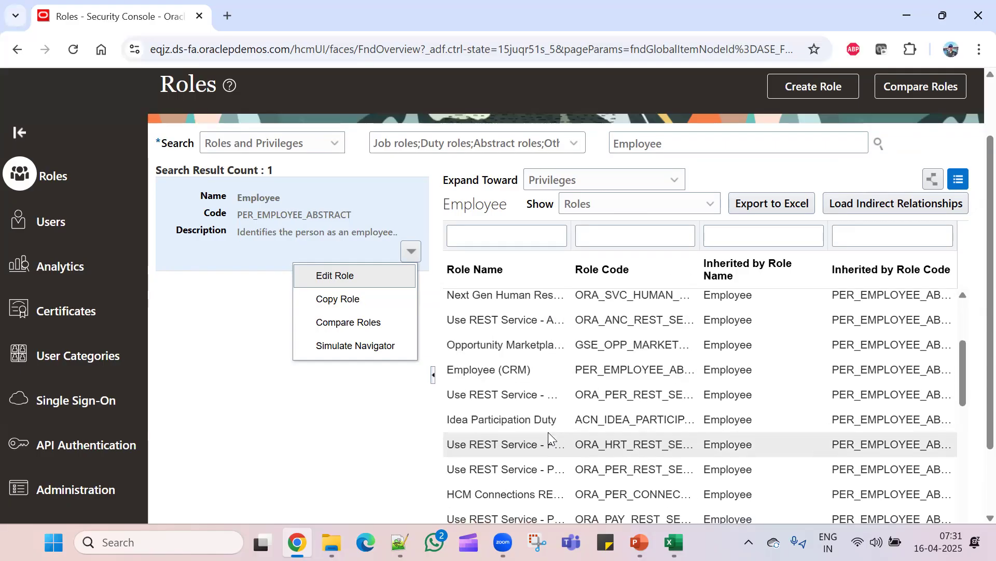
{"action": "scroll", "coordinate": [548, 432], "scroll_direction": "down", "scroll_amount": 5}
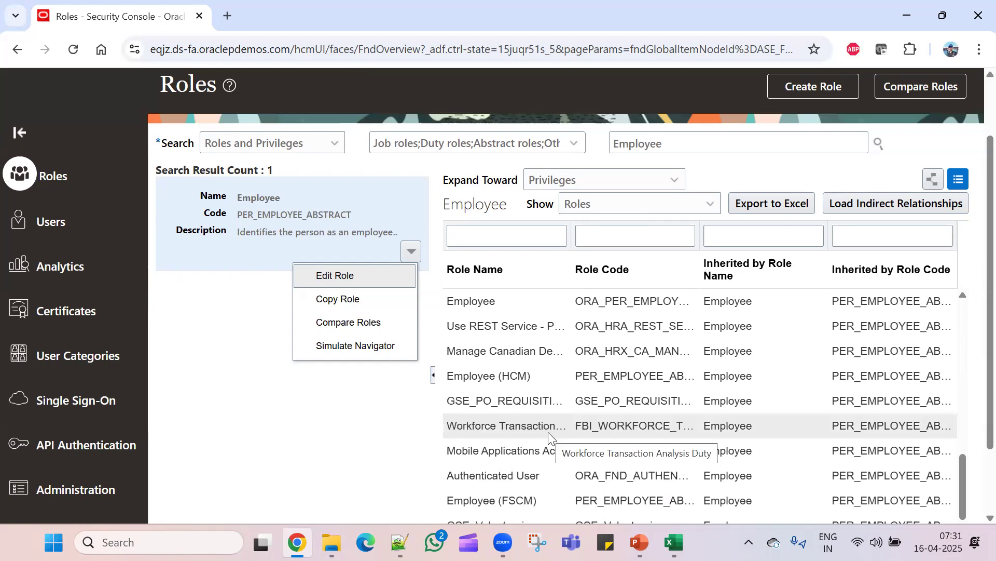
{"action": "scroll", "coordinate": [549, 435], "scroll_direction": "down", "scroll_amount": 4}
{"action": "scroll", "coordinate": [548, 432], "scroll_direction": "up", "scroll_amount": 10}
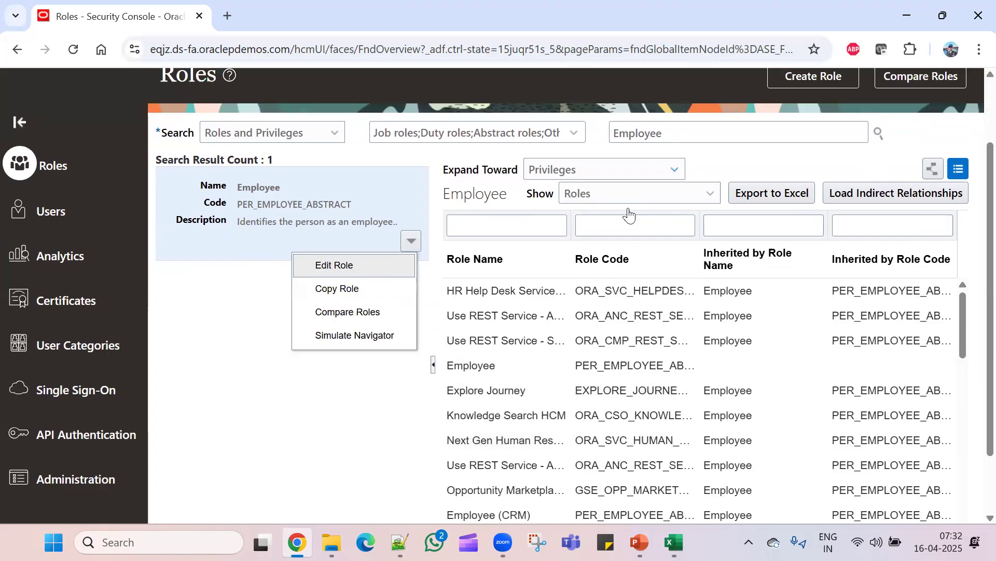
{"action": "scroll", "coordinate": [550, 465], "scroll_direction": "down", "scroll_amount": 4}
{"action": "scroll", "coordinate": [548, 465], "scroll_direction": "up", "scroll_amount": 5}
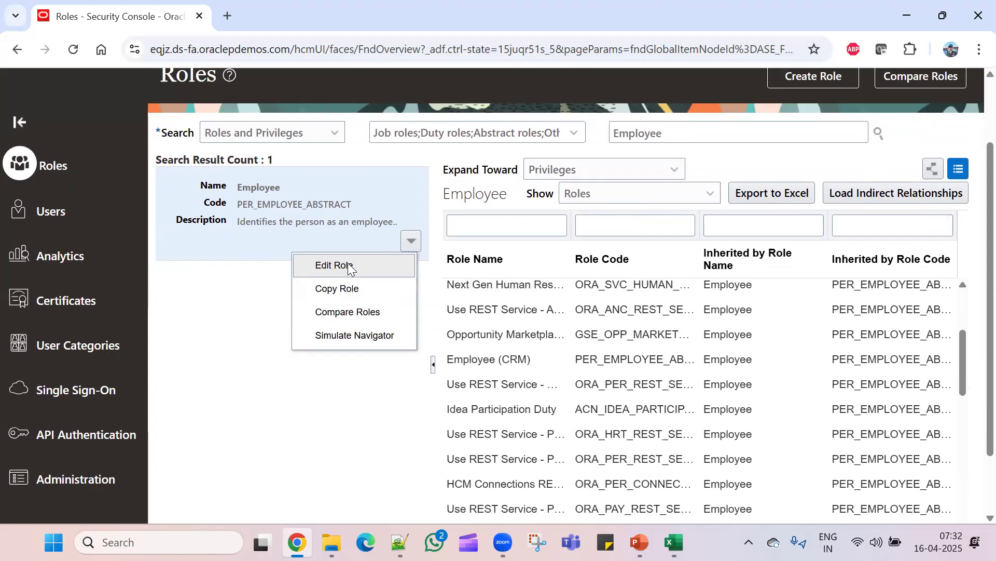
{"action": "left_click", "coordinate": [316, 394]}
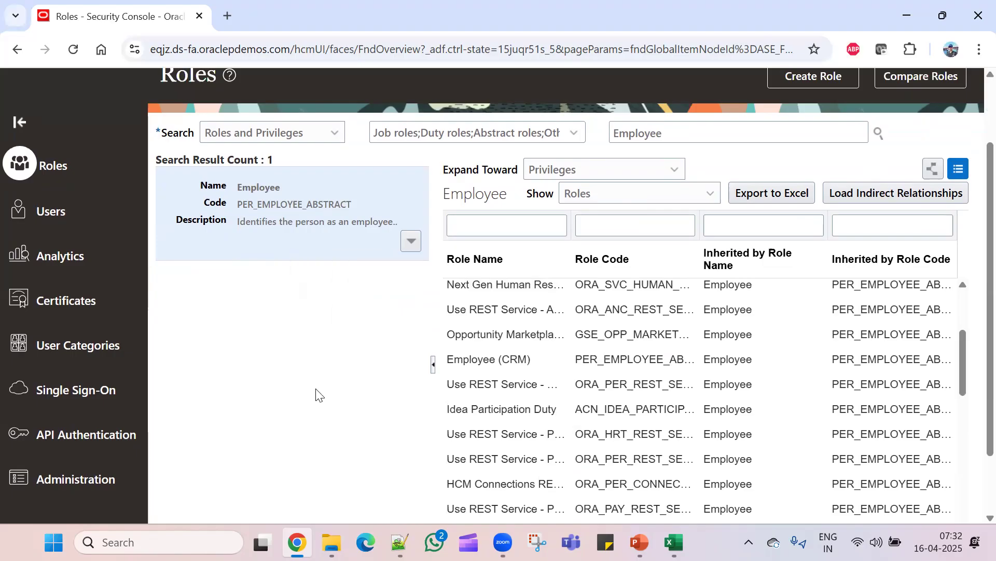
{"action": "scroll", "coordinate": [973, 314], "scroll_direction": "up", "scroll_amount": 2}
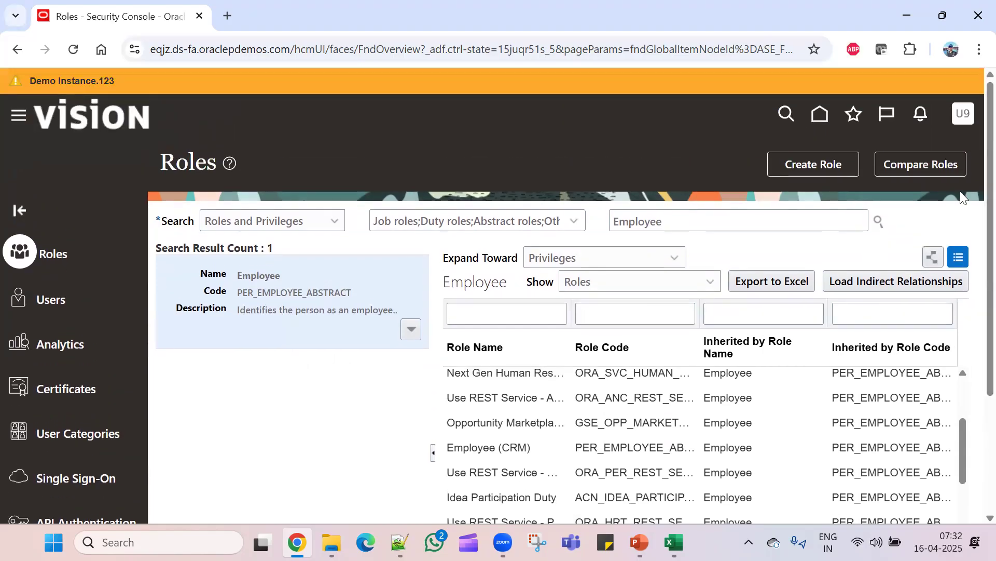
- Collapse the left sidebar to widen the inherited-roles table
{"action": "left_click", "coordinate": [20, 210]}
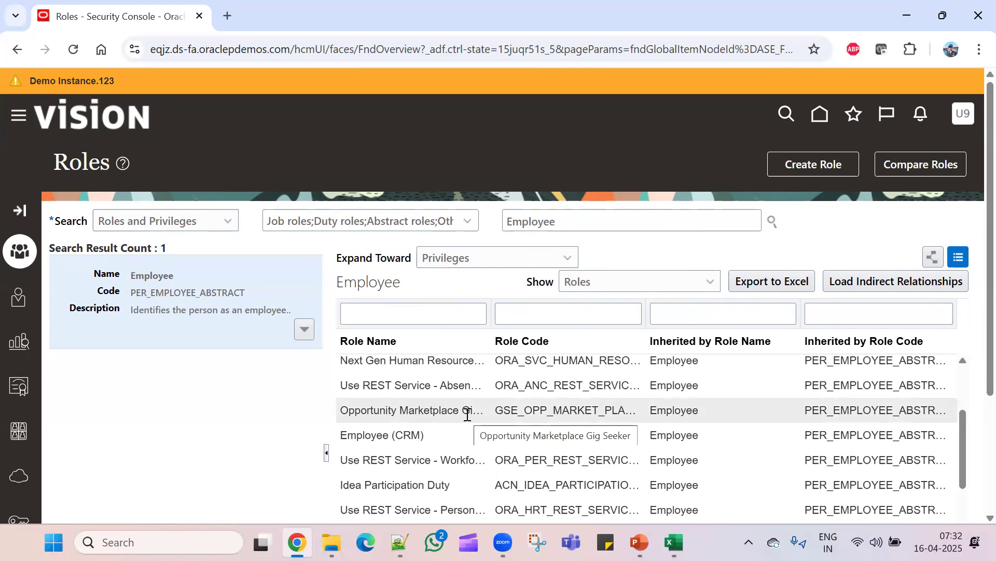
{"action": "scroll", "coordinate": [468, 414], "scroll_direction": "down", "scroll_amount": 2}
{"action": "scroll", "coordinate": [474, 422], "scroll_direction": "up", "scroll_amount": 5}
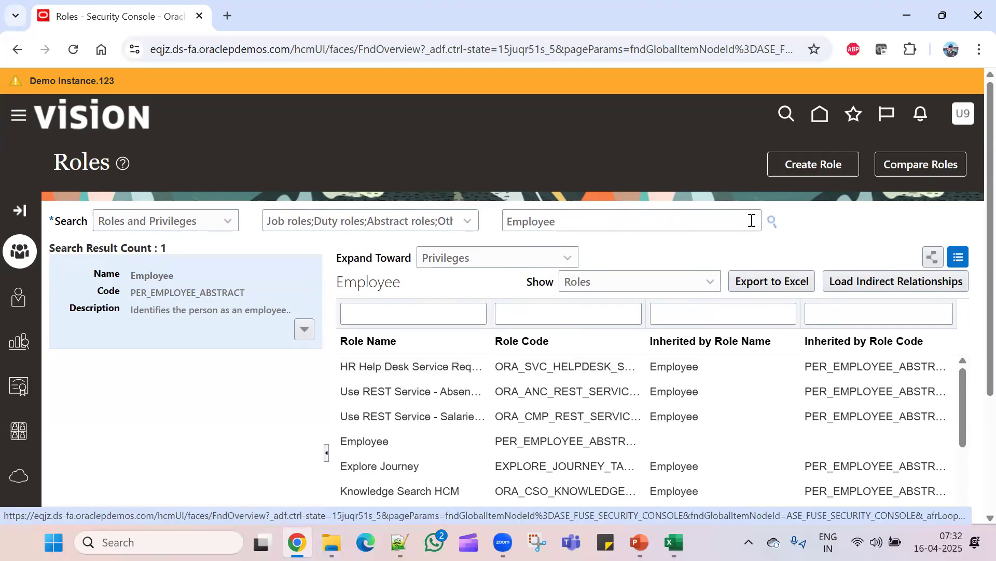
- Copy the Fusion home page URL from Chrome and load it in a new Edge tab
{"action": "left_click", "coordinate": [821, 117]}
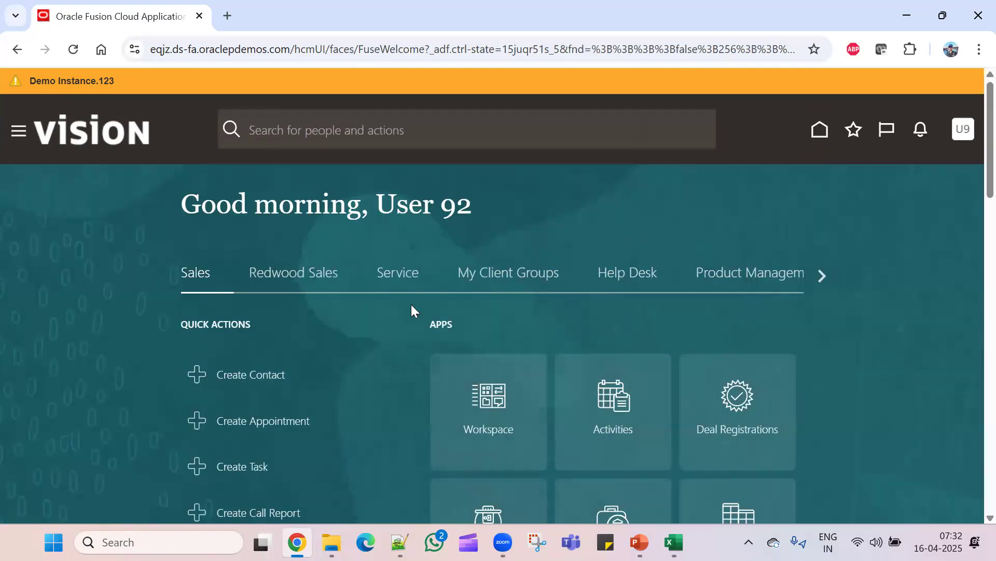
{"action": "left_click", "coordinate": [365, 542]}
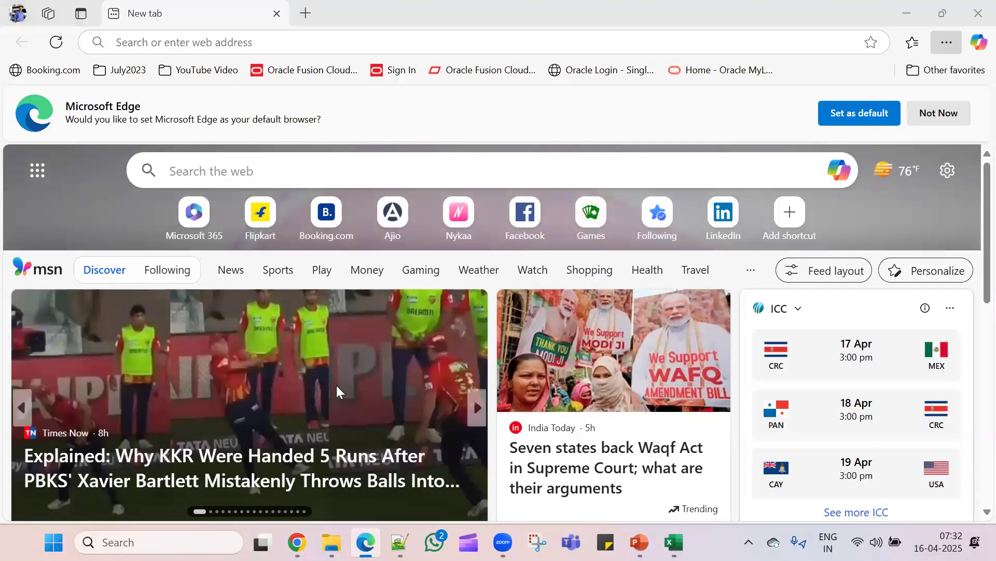
{"action": "key", "text": "alt+Tab"}
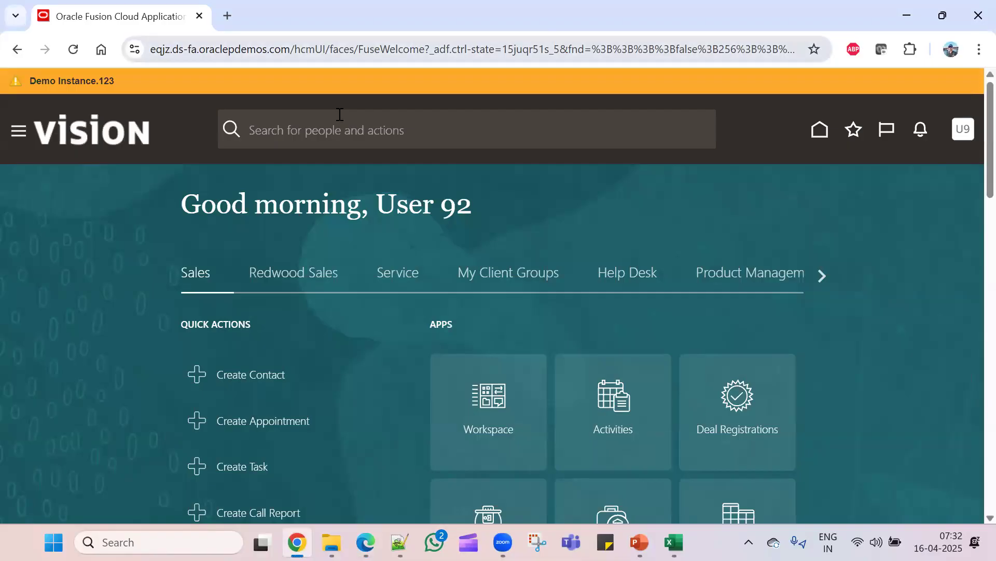
{"action": "key", "text": "ctrl+l"}
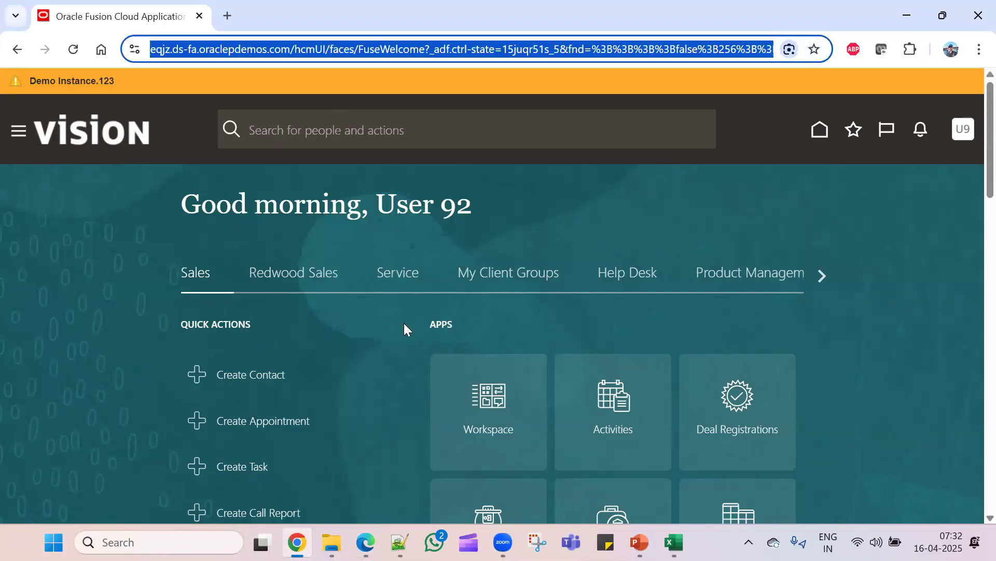
{"action": "key", "text": "alt+Tab"}
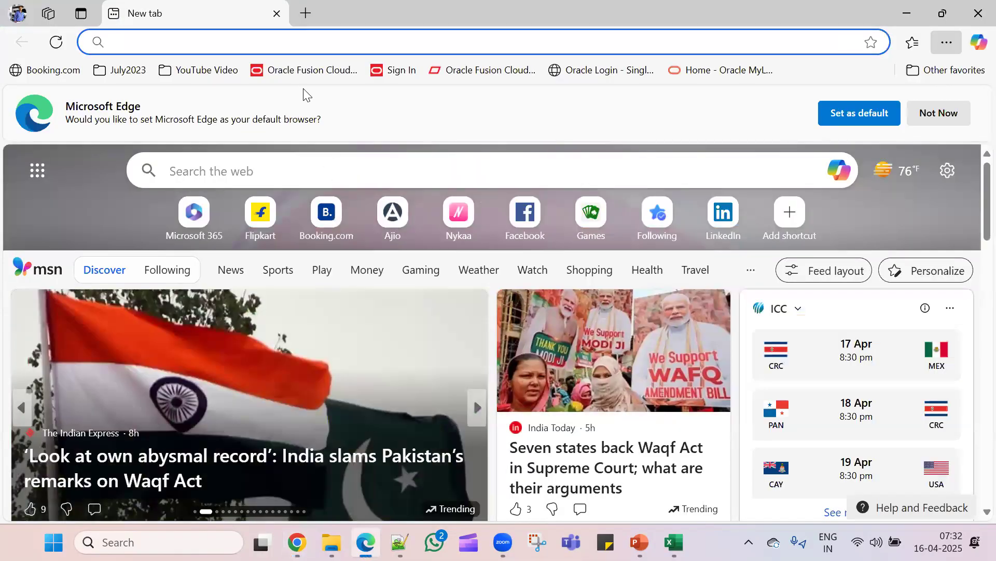
{"action": "key", "text": "ctrl+l"}
{"action": "key", "text": "ctrl+v"}
{"action": "key", "text": "Return"}
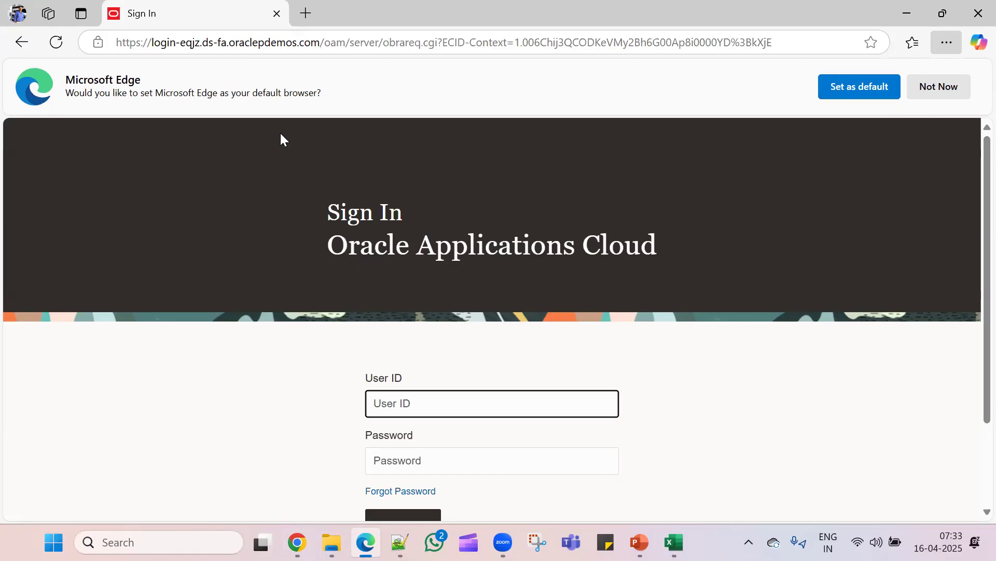
- Sign in to Fusion in Edge with the new user's ID and password, dismissing the browser prompt
{"action": "type", "text": "Mahesh"}
{"action": "key", "text": "Tab"}
{"action": "type", "text": "•••••••"}
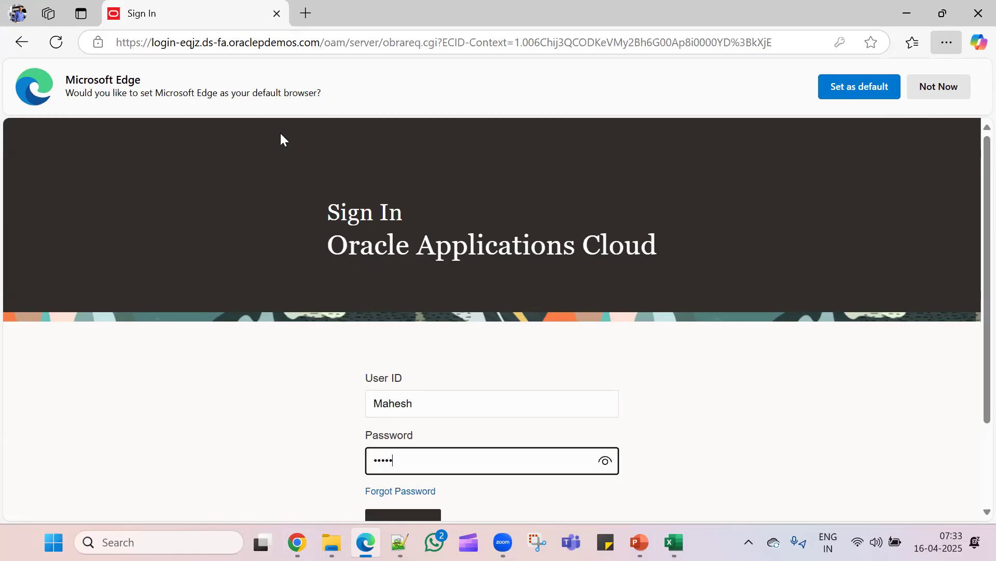
{"action": "type", "text": "••••••"}
{"action": "scroll", "coordinate": [345, 289], "scroll_direction": "down", "scroll_amount": 1}
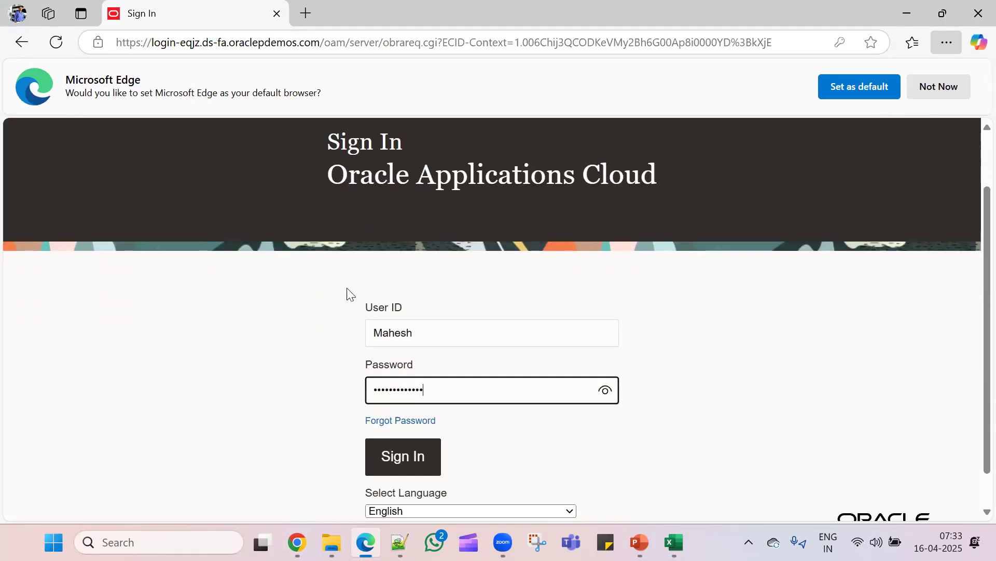
{"action": "left_click", "coordinate": [393, 446]}
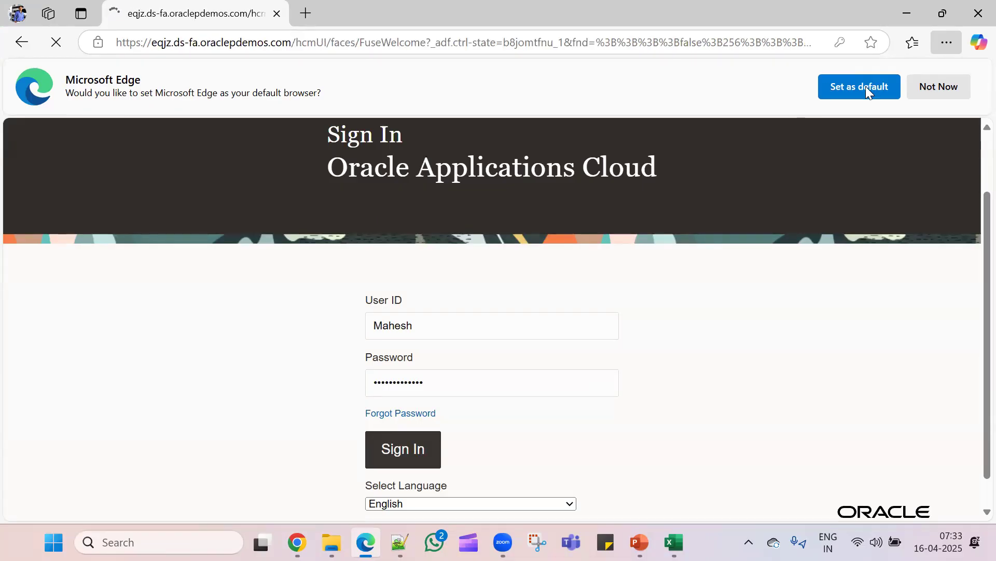
{"action": "left_click", "coordinate": [941, 84]}
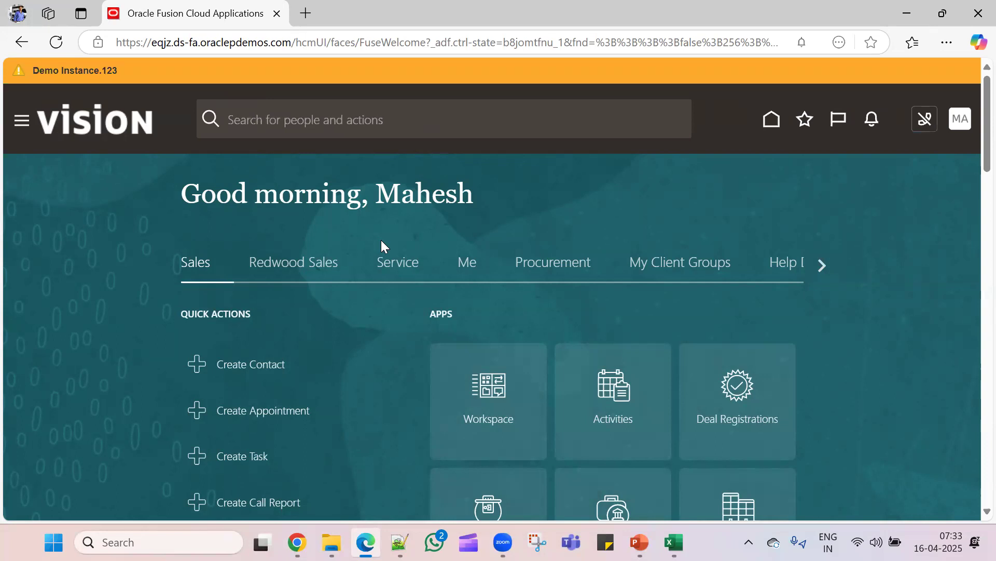
- Return to the admin's Chrome session and show its Settings and Actions menu
{"action": "key", "text": "alt+Tab"}
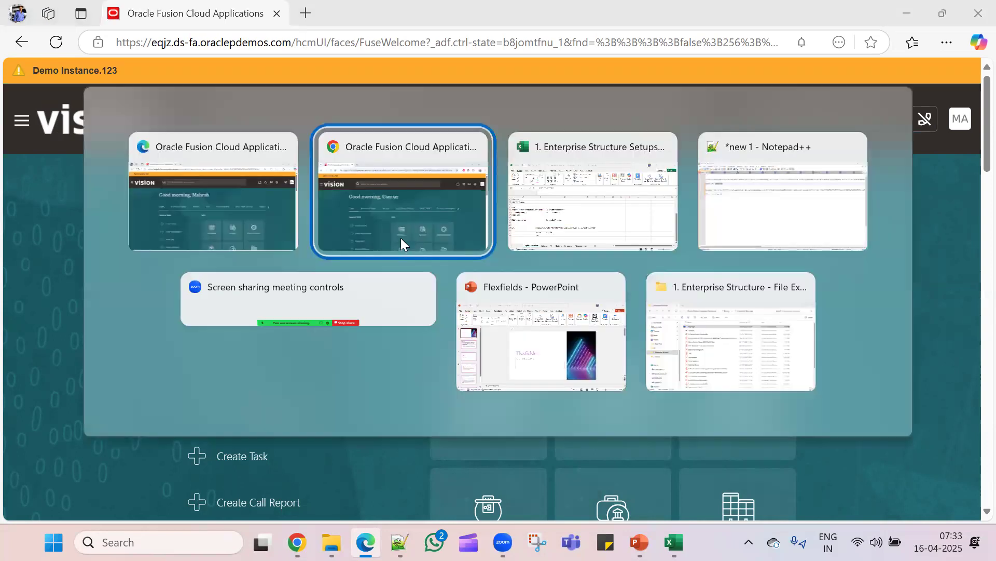
{"action": "left_click", "coordinate": [537, 213]}
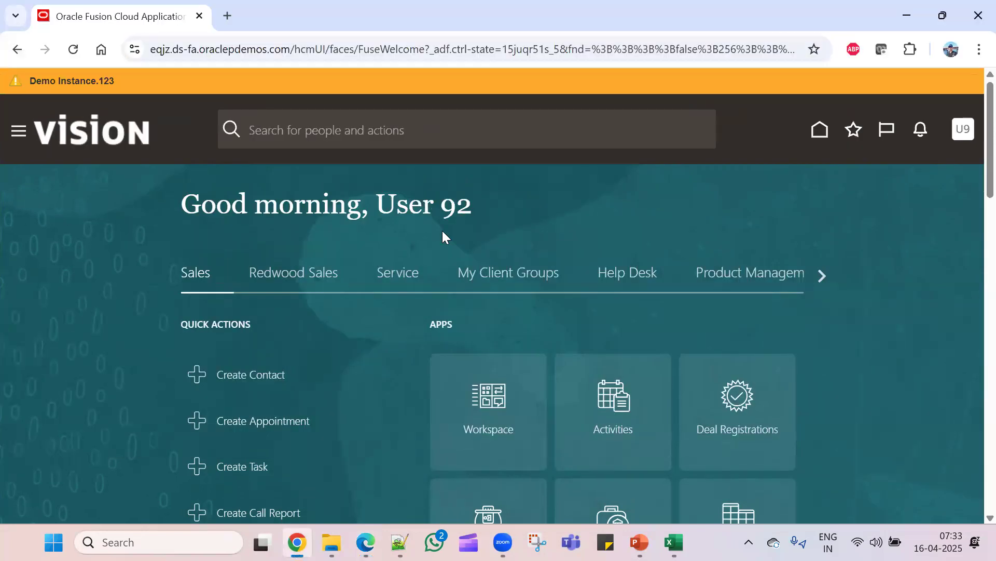
{"action": "left_click", "coordinate": [973, 137]}
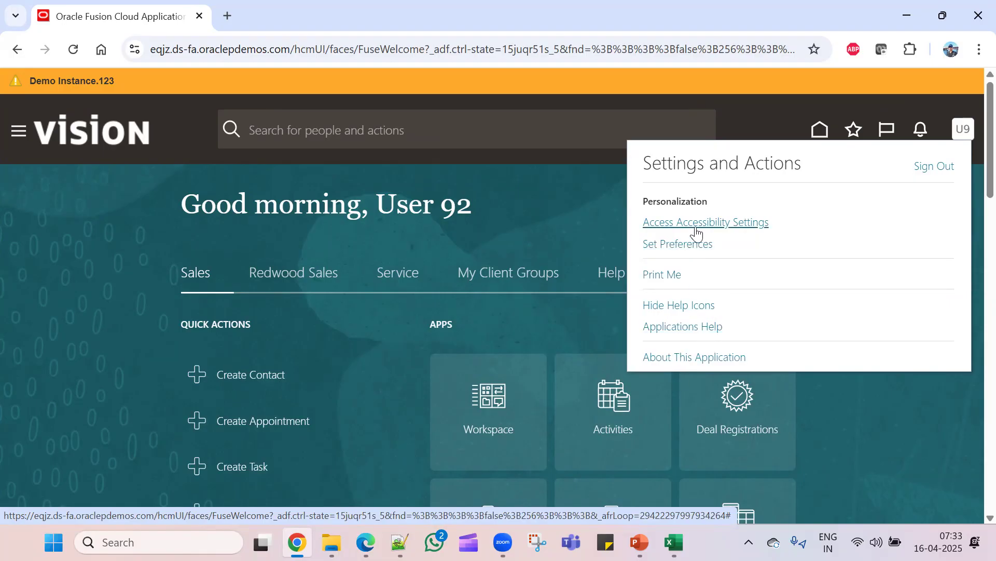
- Compare the new user's Settings and Actions menu in Edge with the admin's, then close it
{"action": "key", "text": "alt+Tab"}
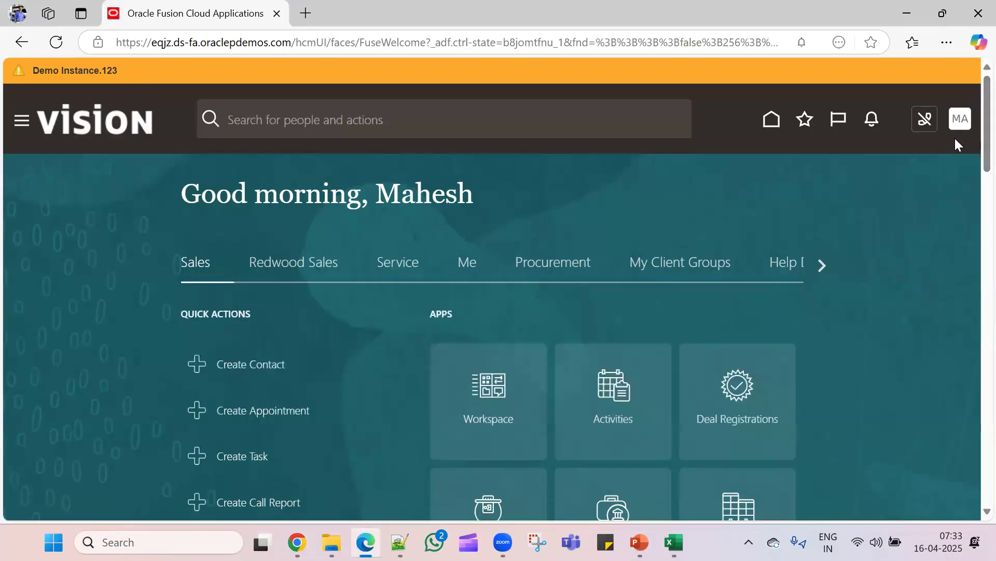
{"action": "left_click", "coordinate": [961, 130]}
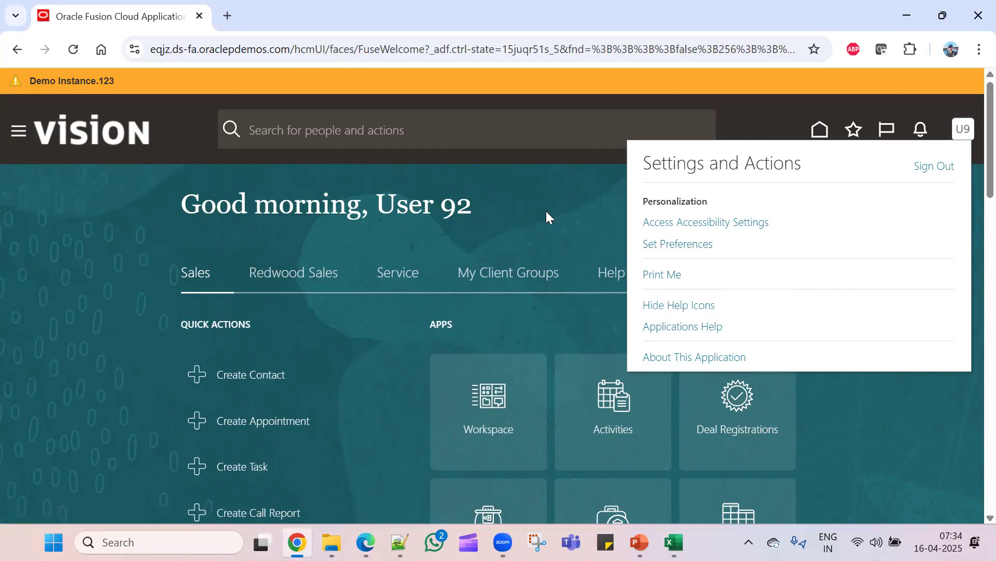
{"action": "key", "text": "alt+Tab"}
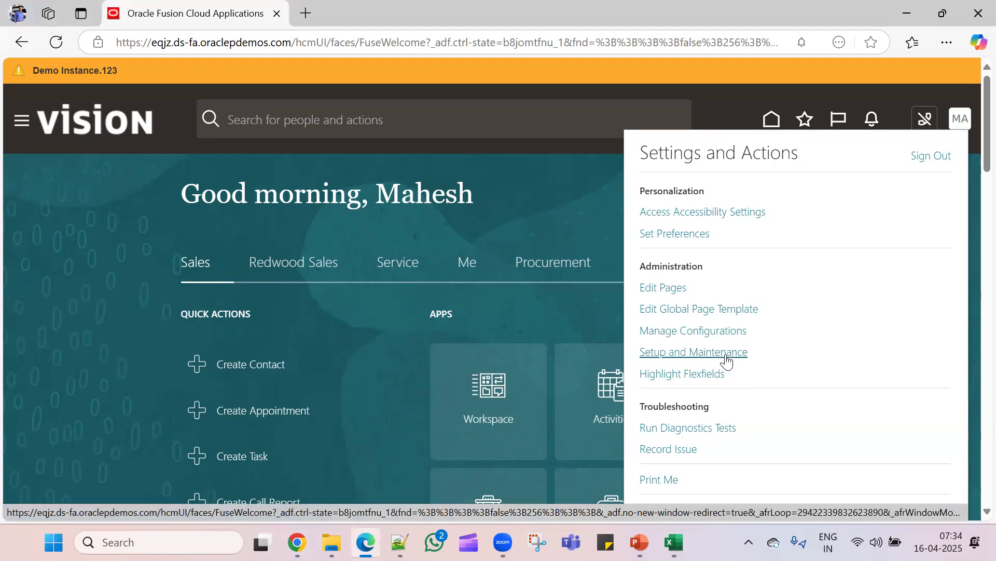
{"action": "left_click", "coordinate": [527, 218]}
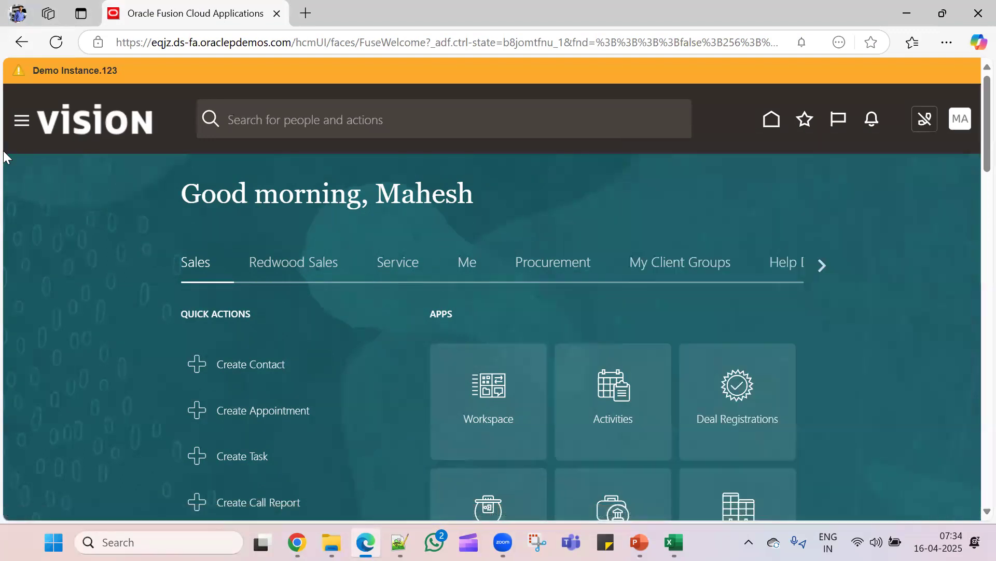
- Expand the Tools group in the new user's navigator in Edge
{"action": "left_click", "coordinate": [21, 126]}
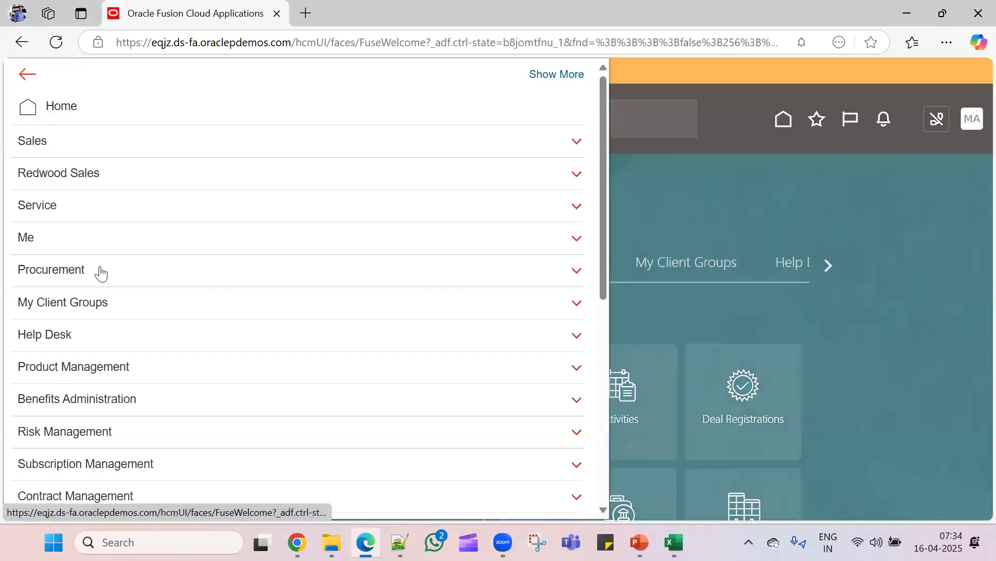
{"action": "scroll", "coordinate": [145, 403], "scroll_direction": "down", "scroll_amount": 6}
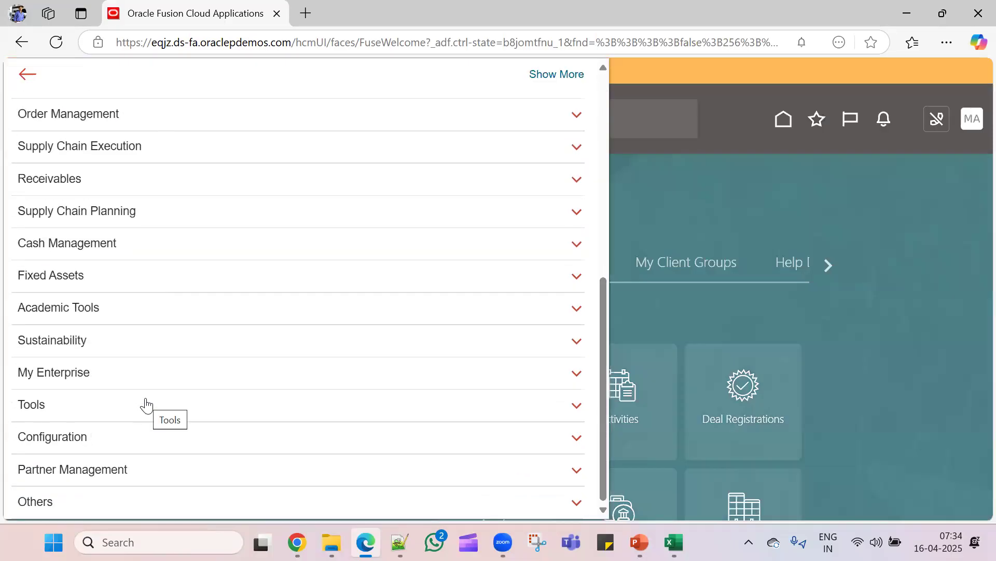
{"action": "left_click", "coordinate": [146, 404]}
{"action": "scroll", "coordinate": [145, 403], "scroll_direction": "down", "scroll_amount": 2}
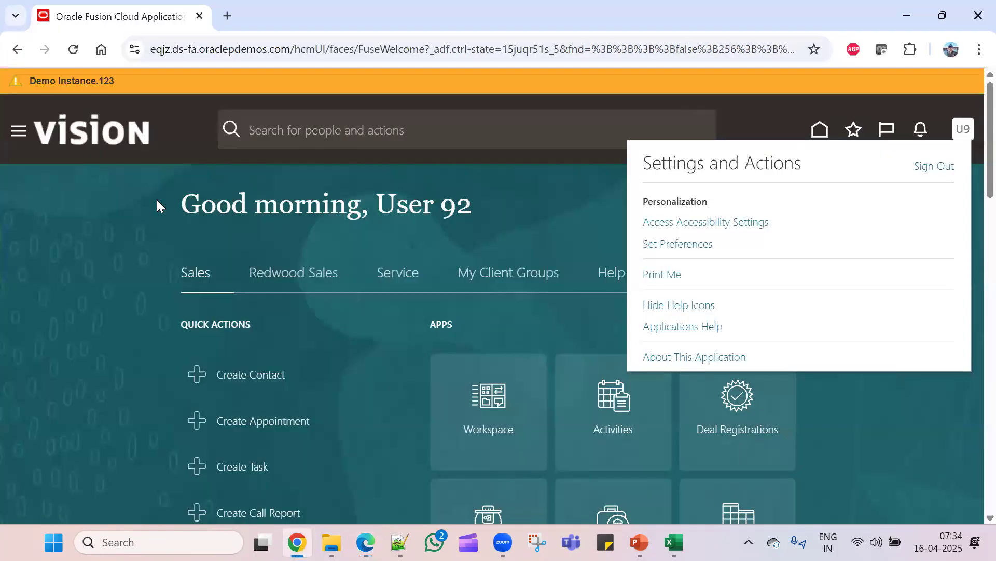
- Open the admin session's navigator in Chrome and launch the Security Console from Tools
{"action": "left_click", "coordinate": [17, 133]}
{"action": "left_click", "coordinate": [17, 133]}
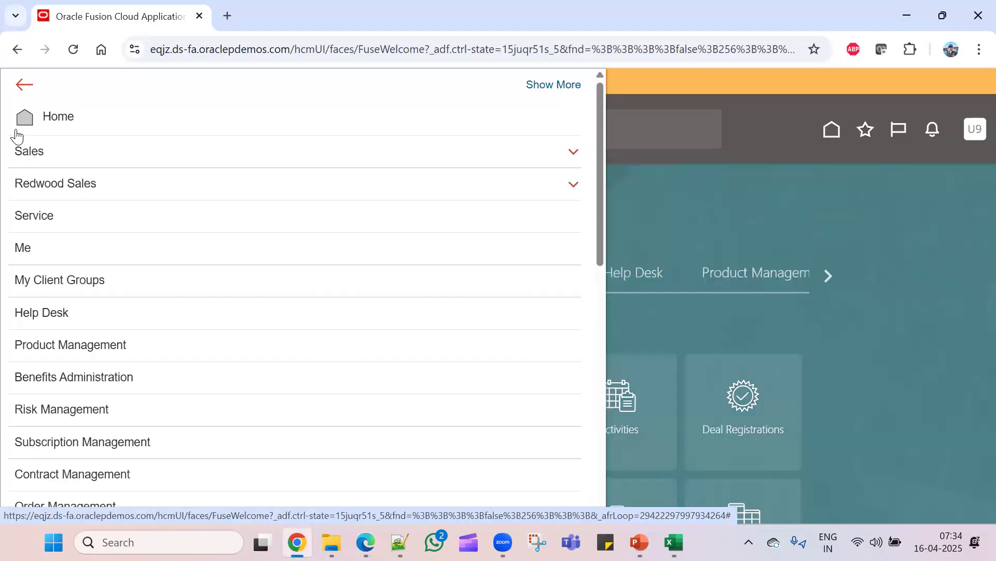
{"action": "scroll", "coordinate": [208, 405], "scroll_direction": "down", "scroll_amount": 6}
{"action": "scroll", "coordinate": [208, 405], "scroll_direction": "down", "scroll_amount": 5}
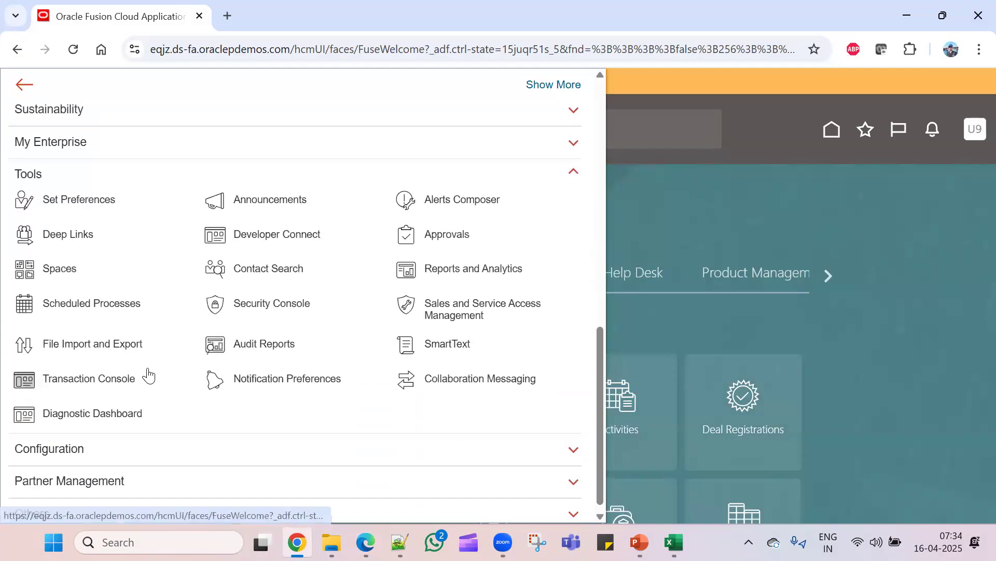
{"action": "scroll", "coordinate": [173, 298], "scroll_direction": "up", "scroll_amount": 1}
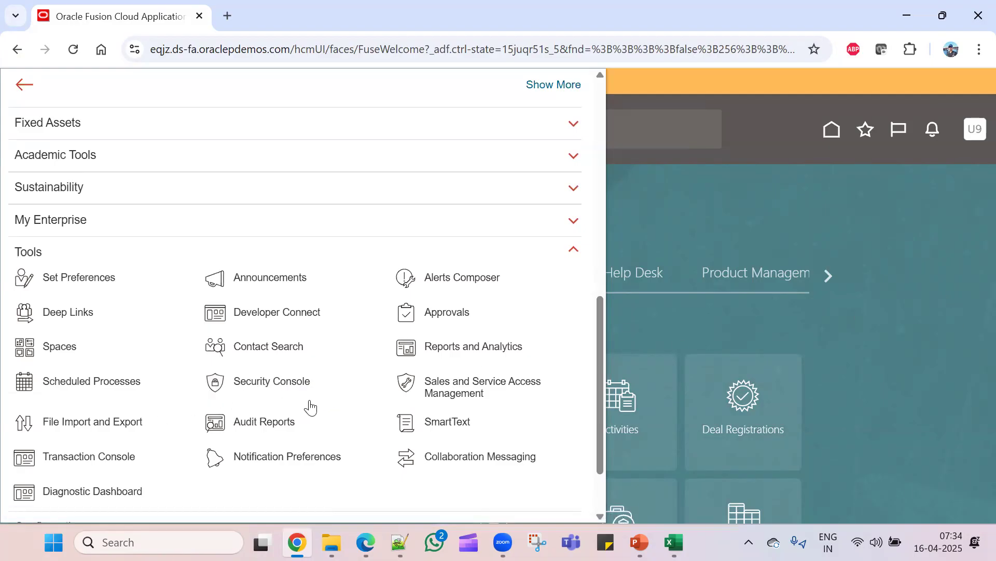
{"action": "left_click", "coordinate": [283, 384]}
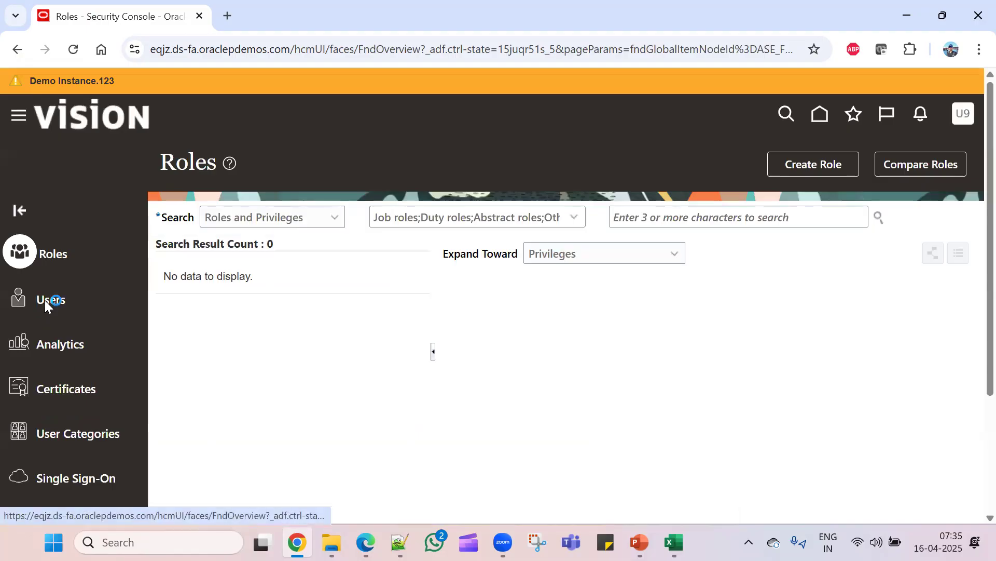
- Search Users for the admin account, confirm it holds only IT Security Manager, then switch to Edge
{"action": "left_click", "coordinate": [45, 301]}
{"action": "left_click", "coordinate": [564, 215]}
{"action": "type", "text": "User.92"}
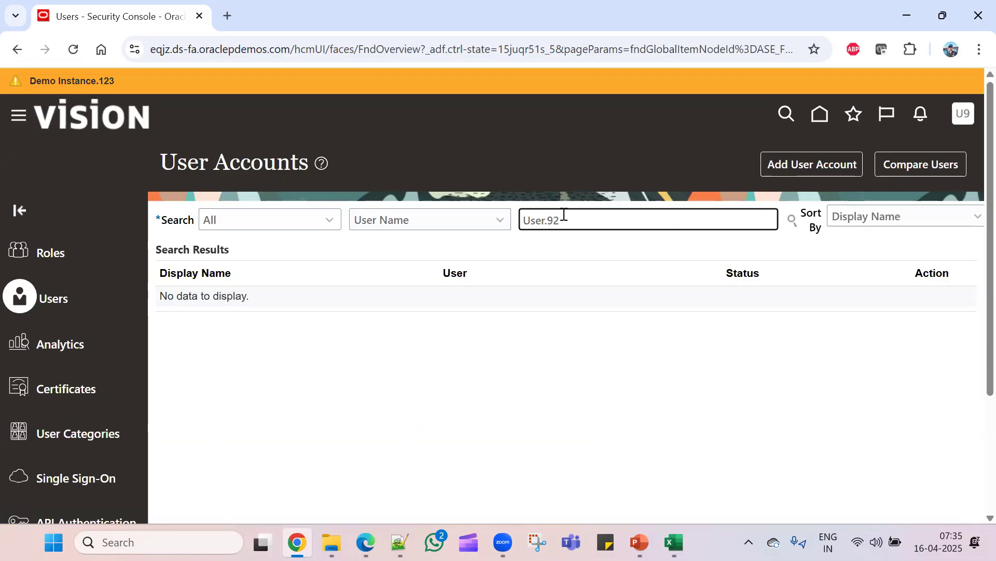
{"action": "key", "text": "Return"}
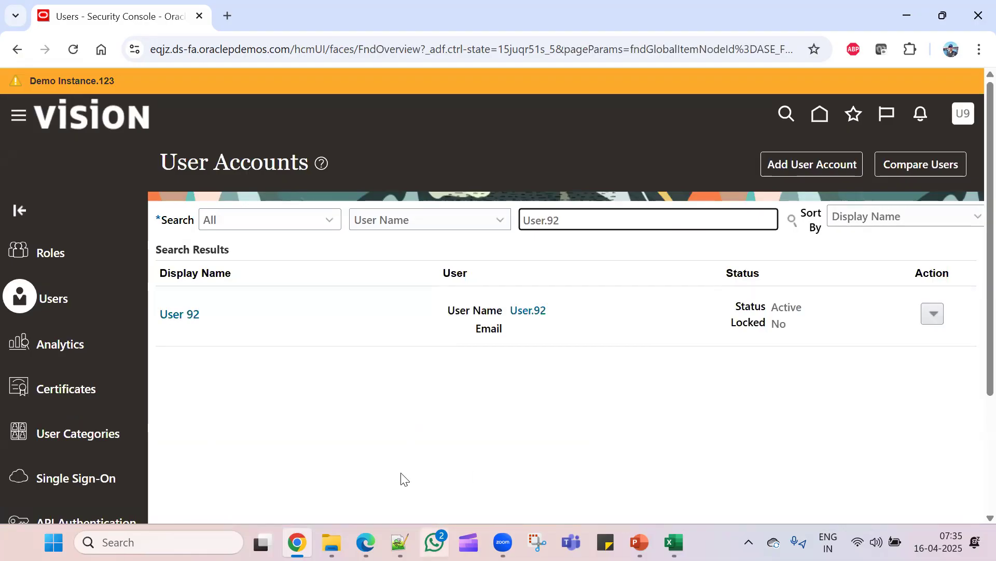
{"action": "left_click", "coordinate": [187, 312]}
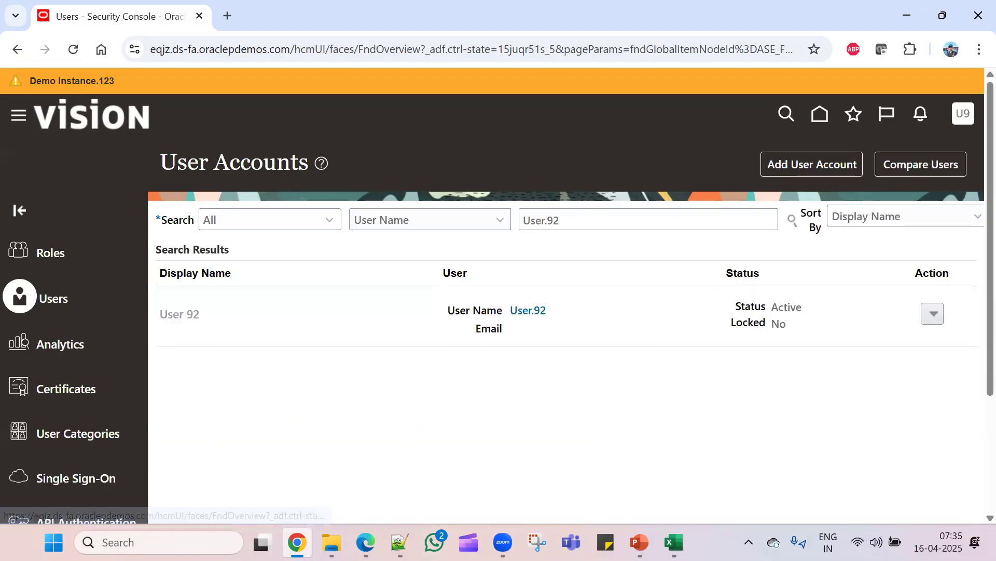
{"action": "scroll", "coordinate": [389, 386], "scroll_direction": "down", "scroll_amount": 3}
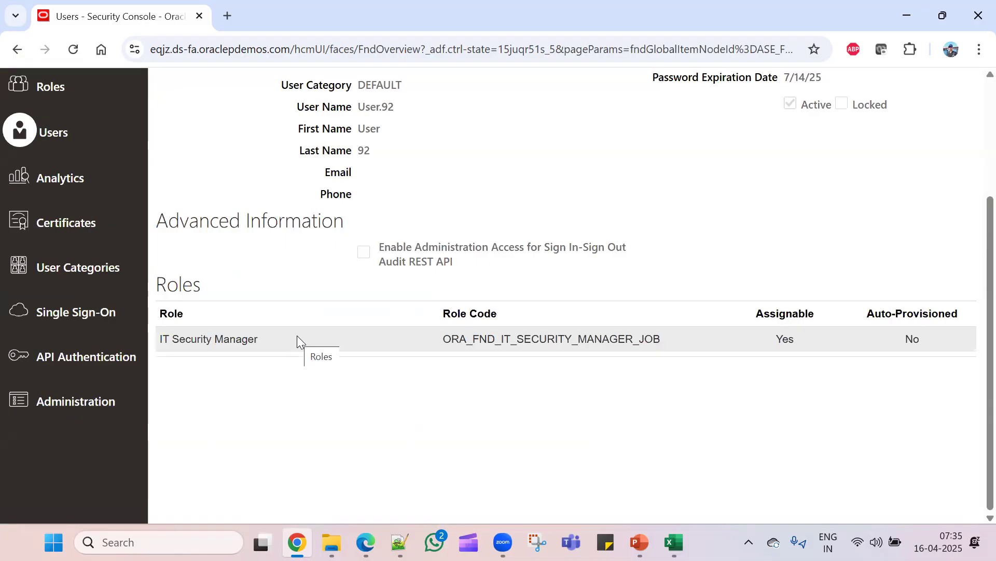
{"action": "key", "text": "alt+Tab"}
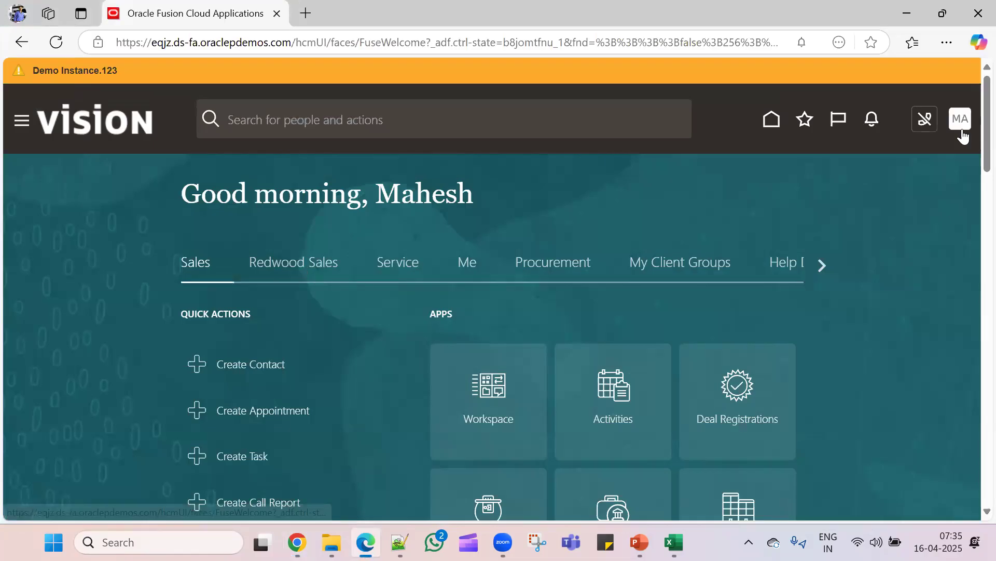
- Open the Security Console from the new user's navigator in Edge
{"action": "left_click", "coordinate": [21, 123]}
{"action": "scroll", "coordinate": [271, 423], "scroll_direction": "down", "scroll_amount": 1}
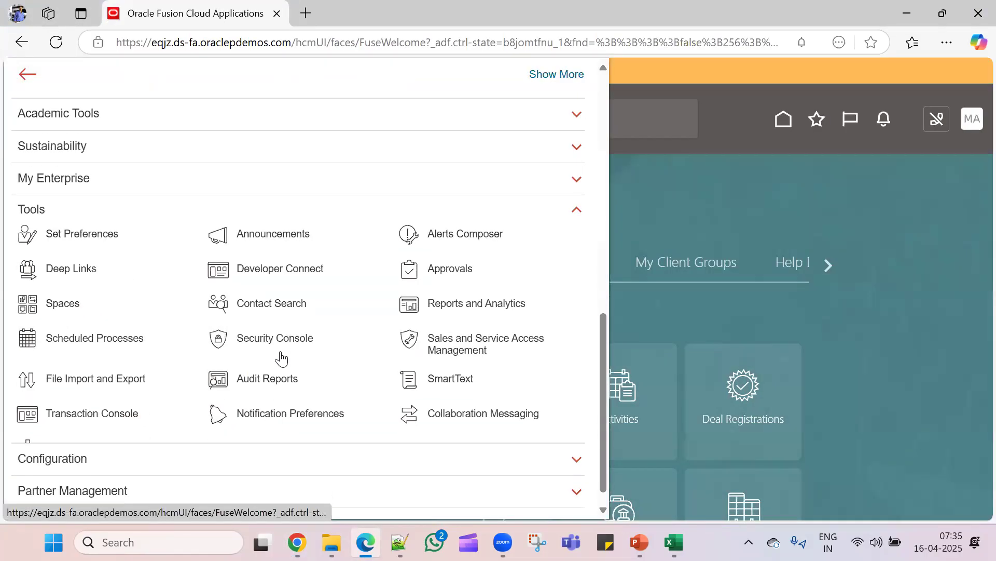
{"action": "left_click", "coordinate": [283, 339]}
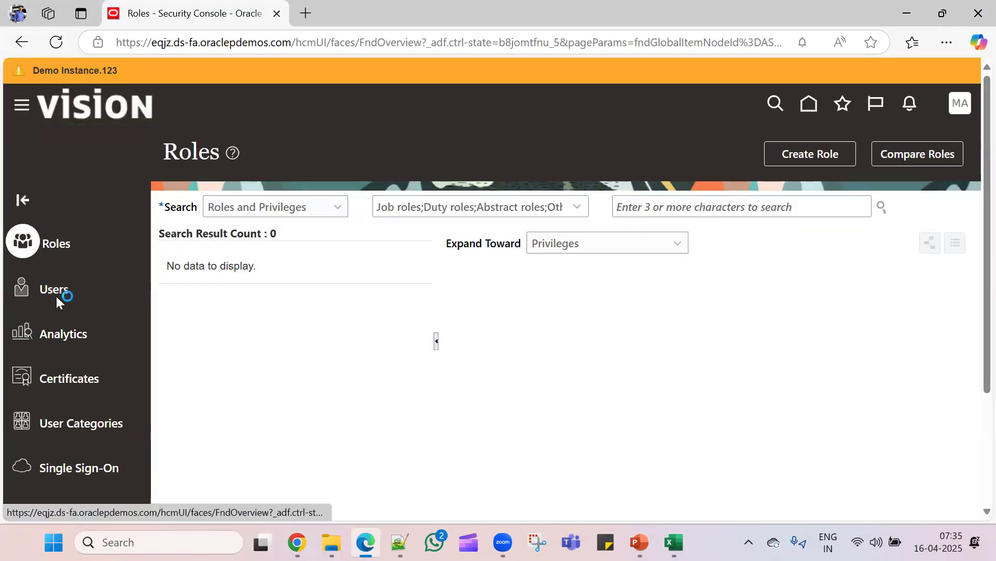
- Search Users for the new user's name and view its three assigned roles
{"action": "left_click", "coordinate": [55, 295]}
{"action": "left_click", "coordinate": [565, 214]}
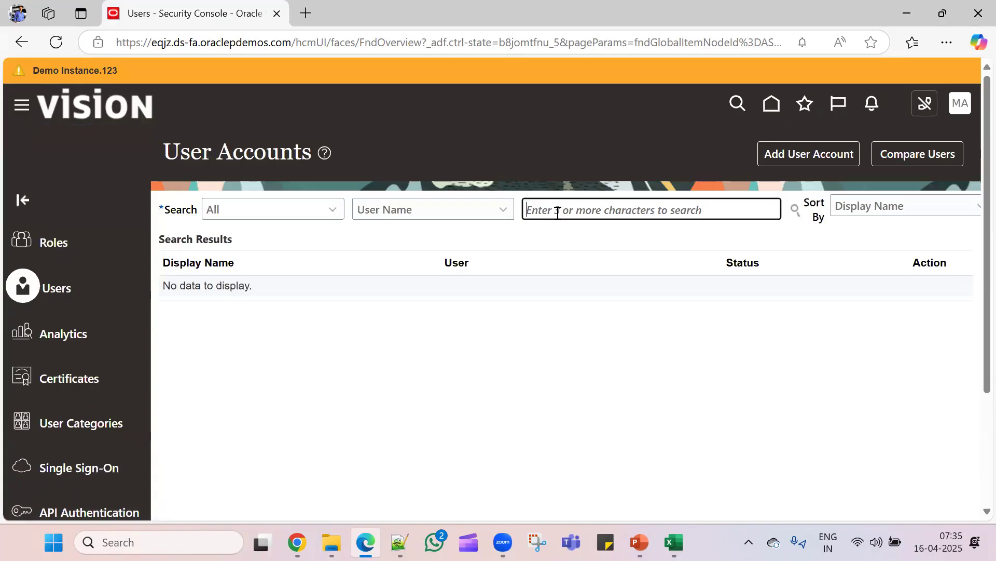
{"action": "type", "text": "Mahesh"}
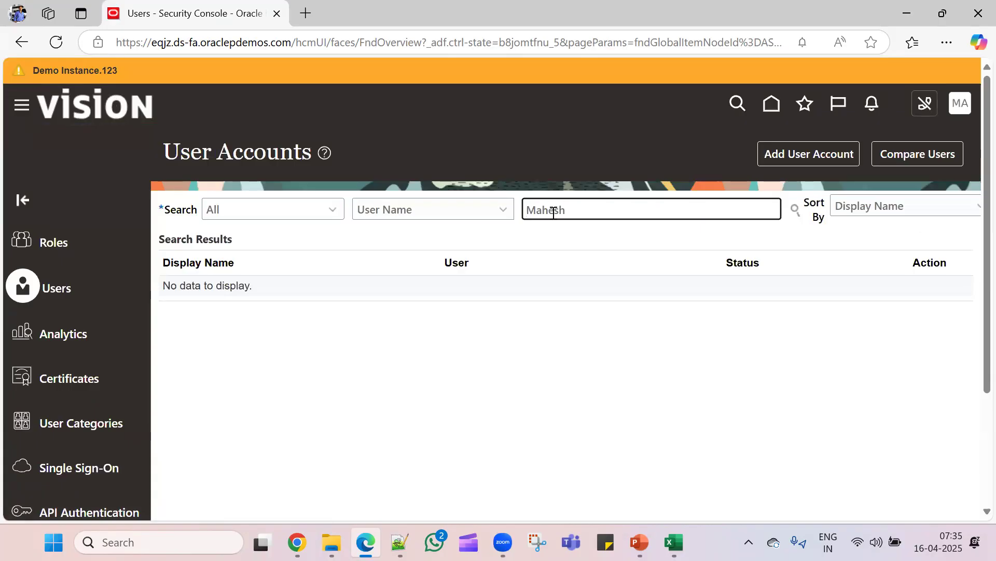
{"action": "key", "text": "Return"}
{"action": "left_click", "coordinate": [184, 304]}
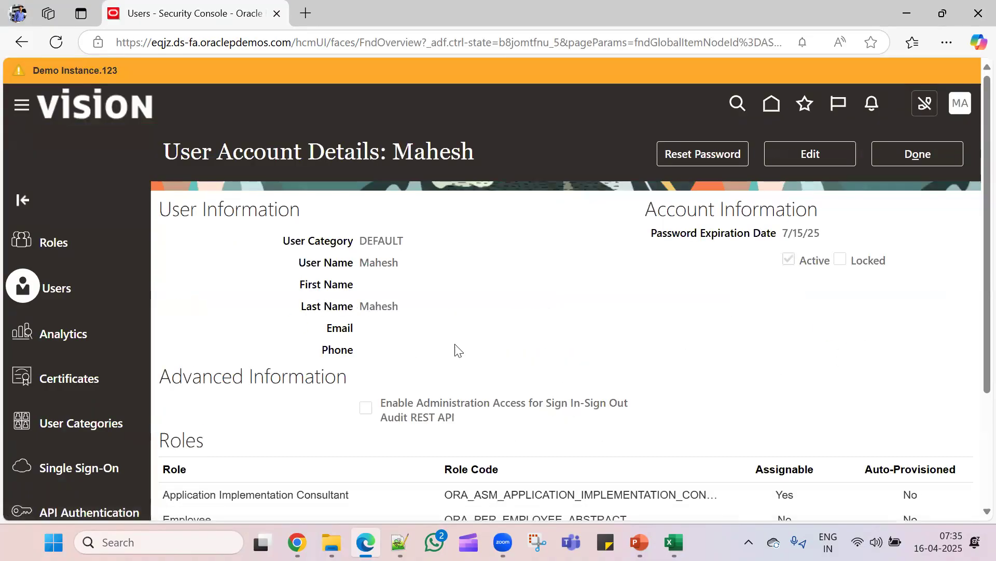
{"action": "scroll", "coordinate": [456, 347], "scroll_direction": "down", "scroll_amount": 3}
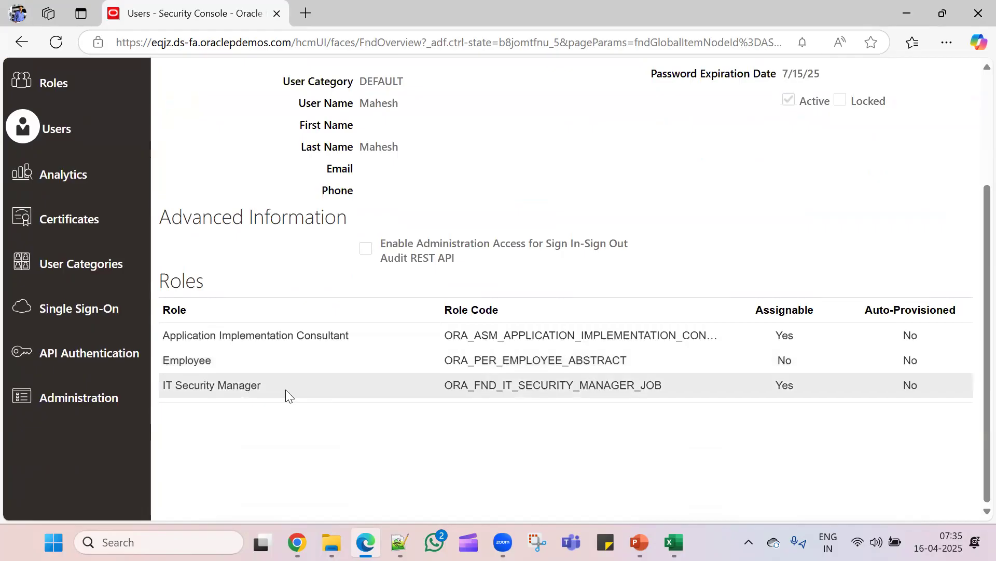
- Switch to Chrome and review the comparison user's account, which has only IT Security Manager
{"action": "key", "text": "alt+Tab"}
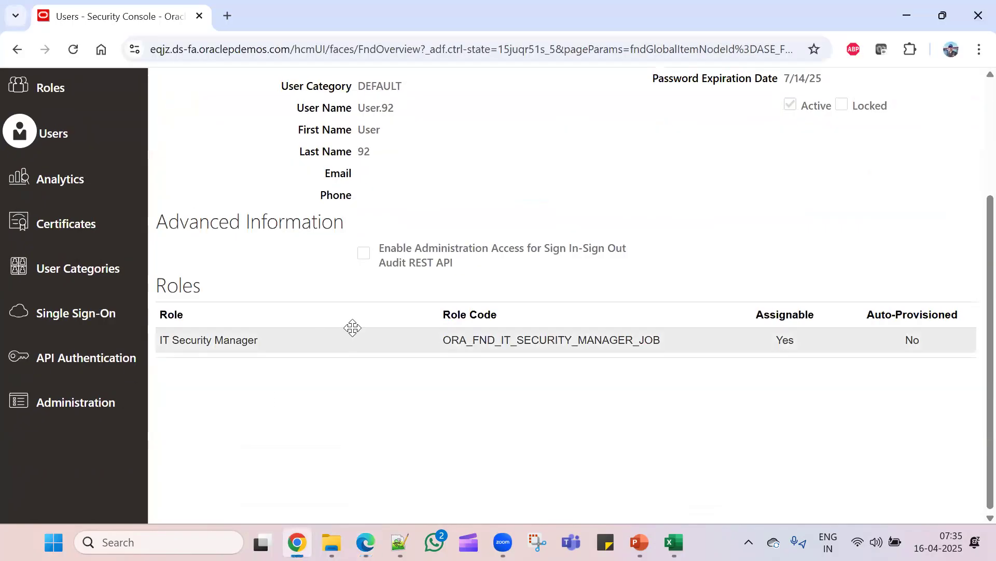
{"action": "scroll", "coordinate": [369, 294], "scroll_direction": "up", "scroll_amount": 3}
{"action": "scroll", "coordinate": [419, 327], "scroll_direction": "down", "scroll_amount": 3}
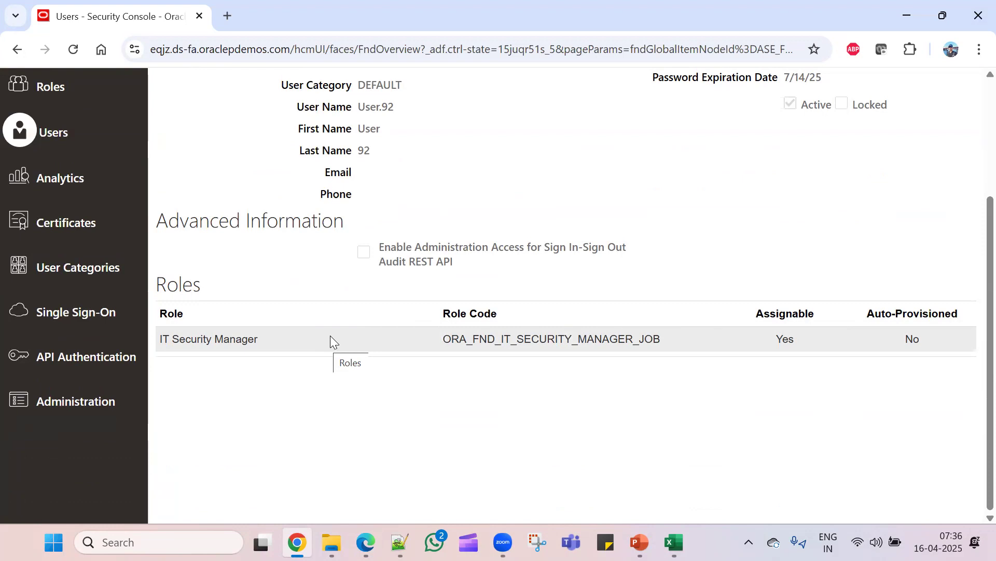
{"action": "scroll", "coordinate": [358, 363], "scroll_direction": "up", "scroll_amount": 3}
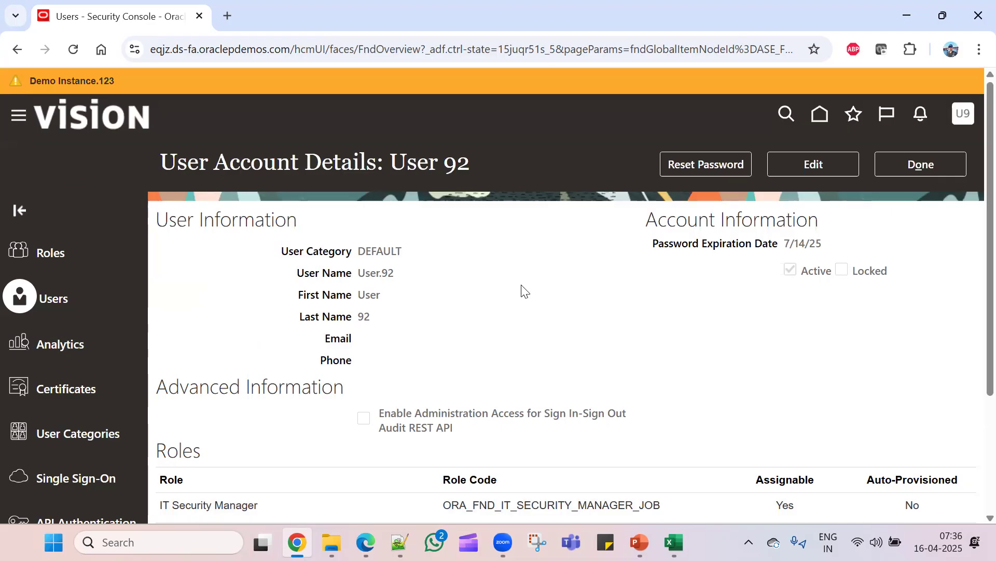
- Close the comparison user's account details and return both browser sessions to their home pages
{"action": "left_click_drag", "start_coordinate": [475, 163], "coordinate": [394, 163]}
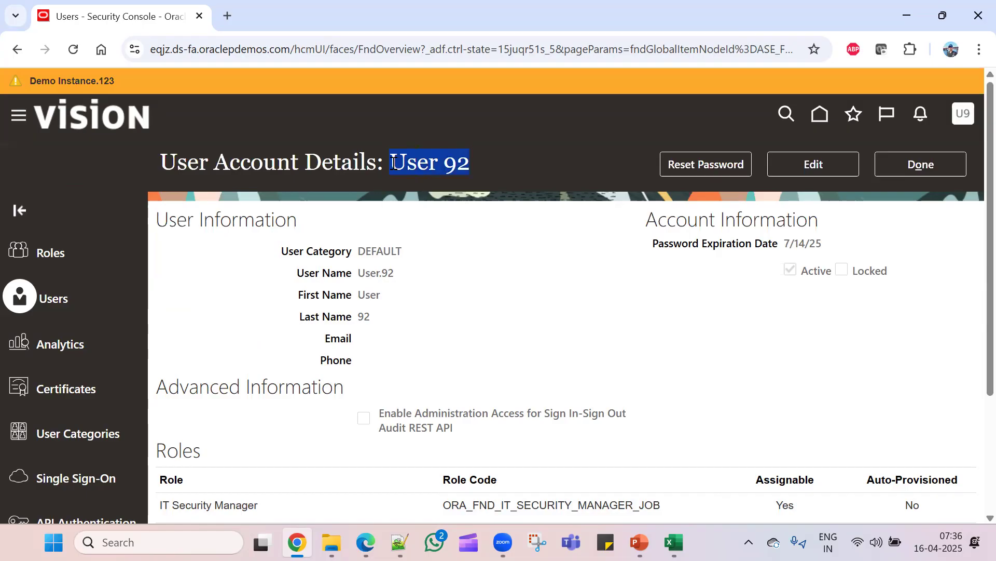
{"action": "left_click", "coordinate": [950, 164]}
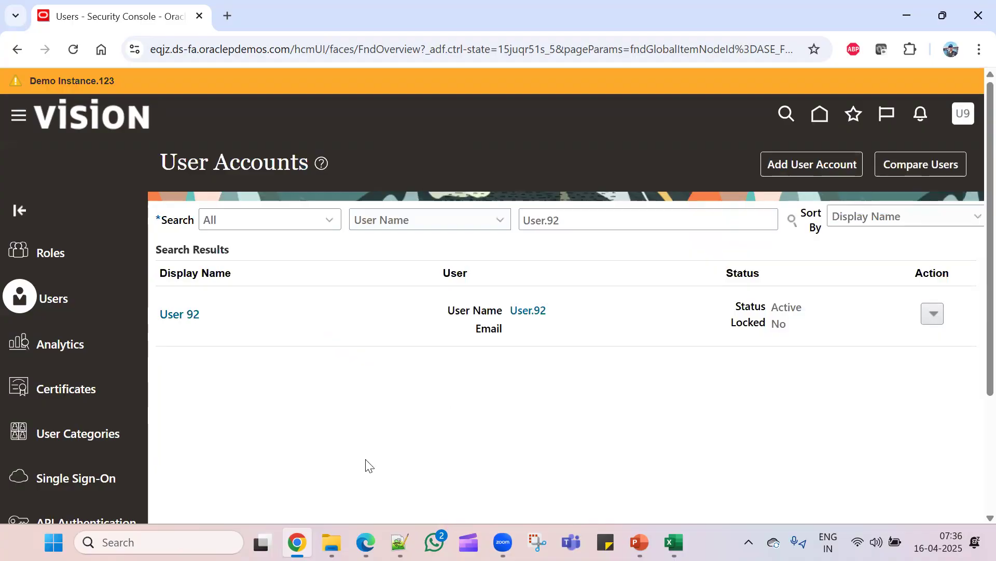
{"action": "left_click", "coordinate": [820, 115]}
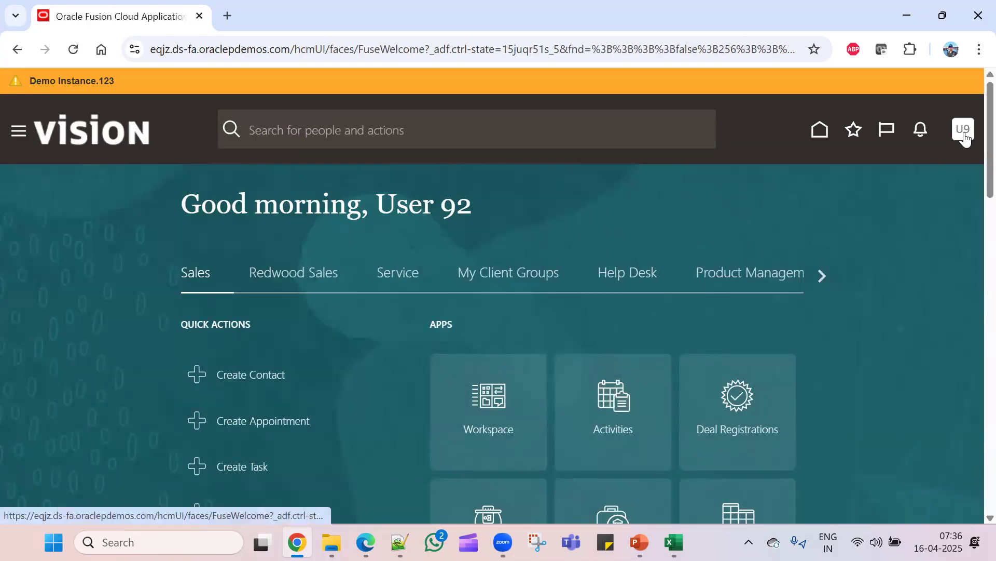
{"action": "left_click", "coordinate": [366, 542]}
{"action": "scroll", "coordinate": [934, 154], "scroll_direction": "up", "scroll_amount": 3}
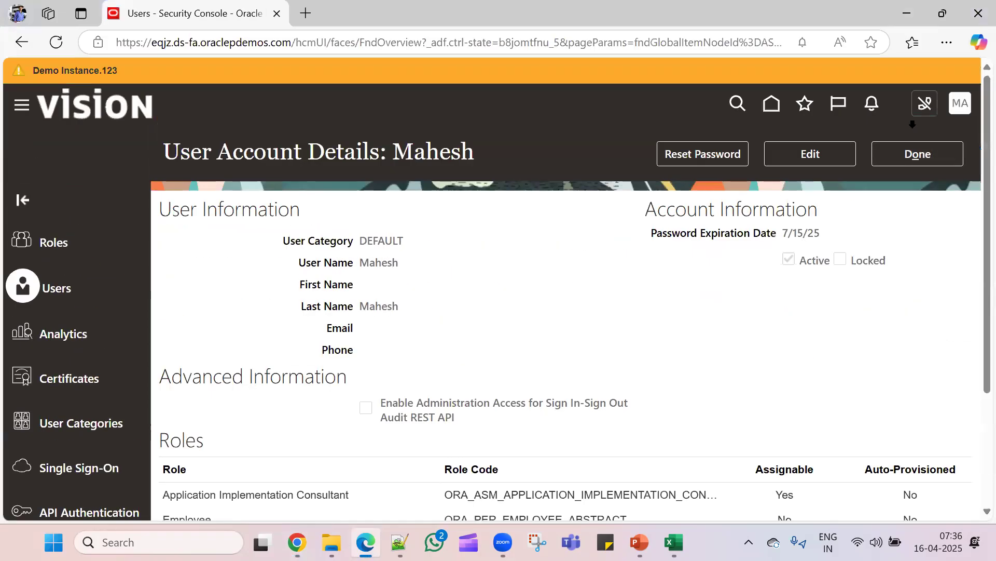
{"action": "left_click", "coordinate": [773, 107]}
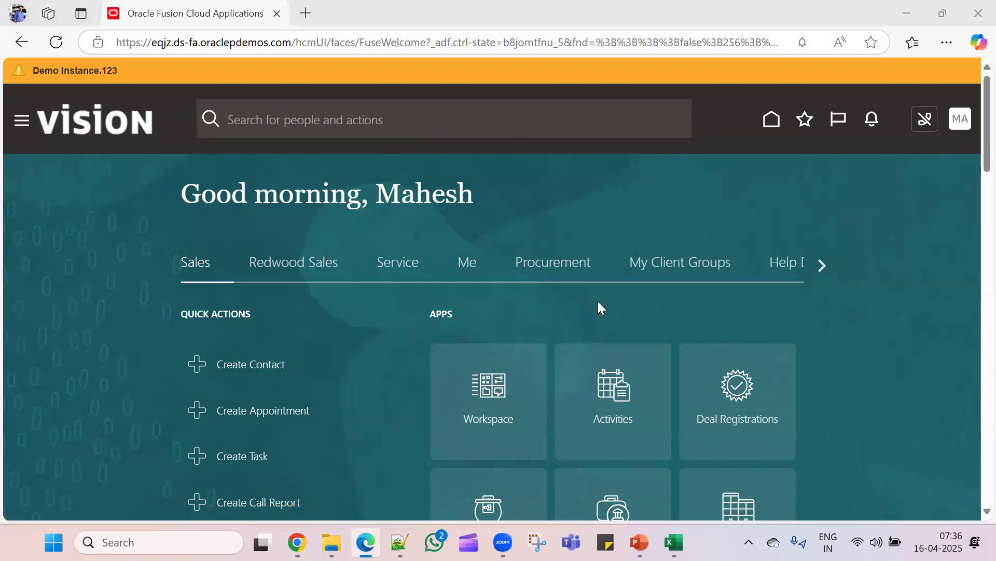
- Sign the comparison user out of the Chrome session and confirm
{"action": "key", "text": "alt+Tab"}
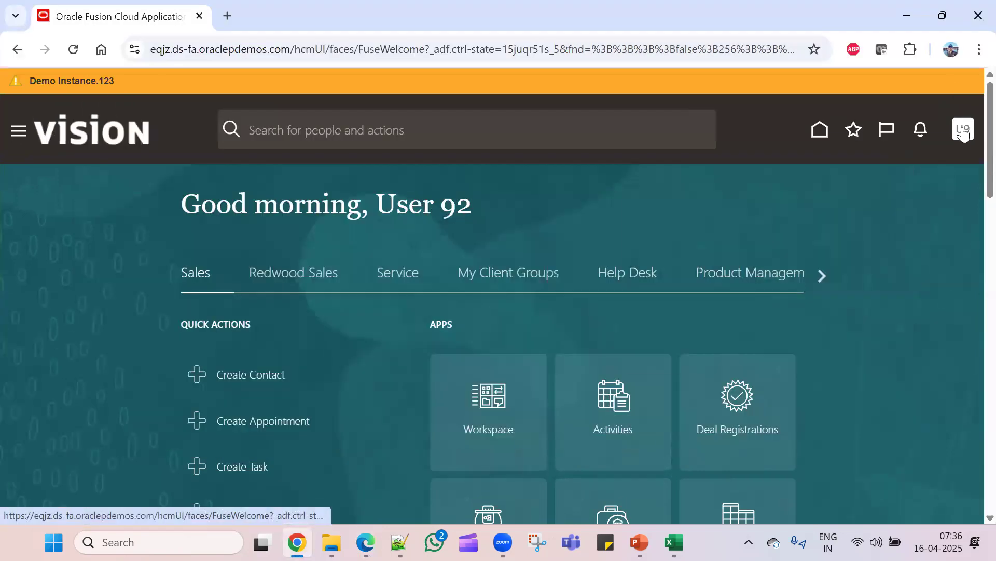
{"action": "left_click", "coordinate": [963, 129]}
{"action": "left_click", "coordinate": [937, 166]}
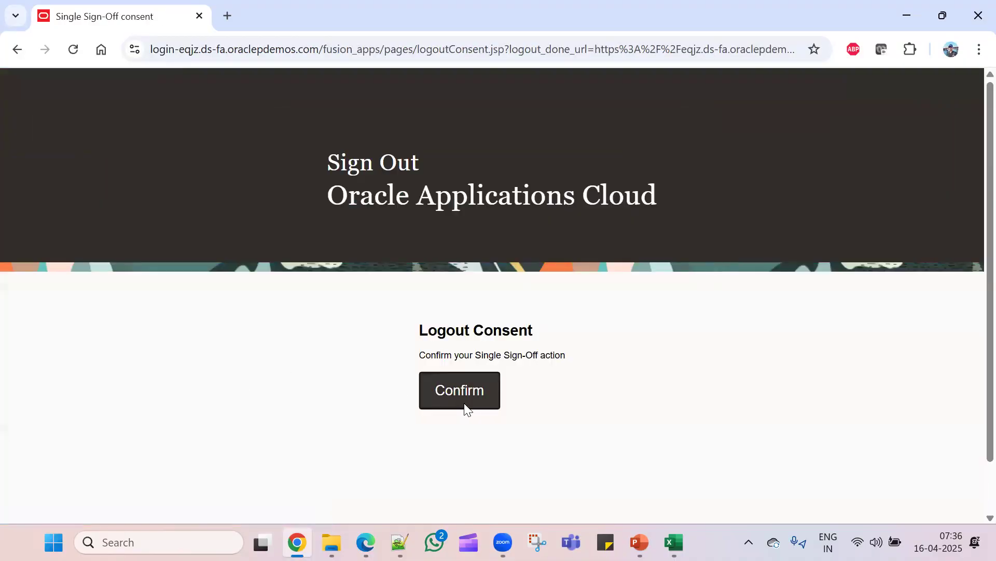
{"action": "left_click", "coordinate": [464, 400]}
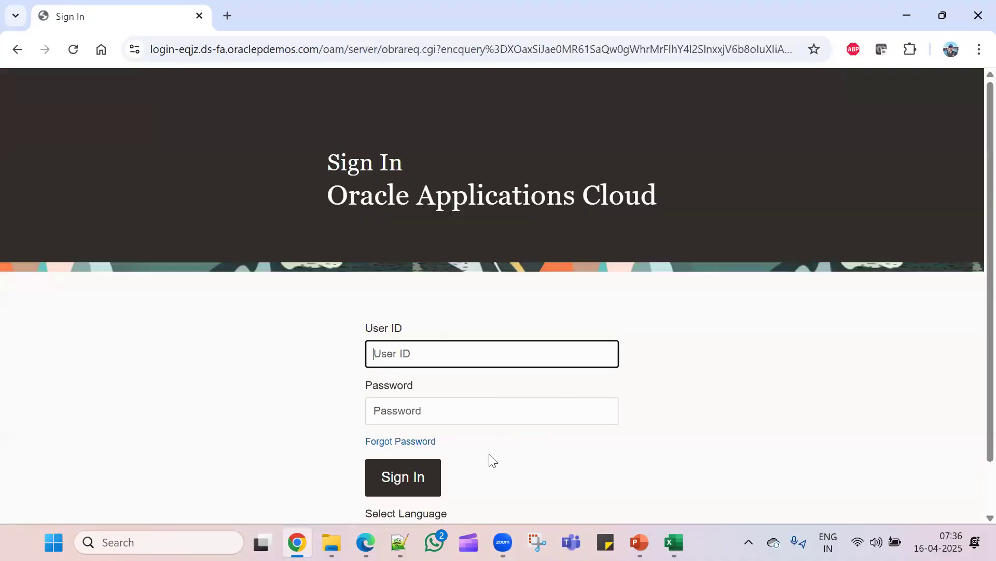
- In the Excel workbook's Setups sheet, select the User Creation task in C3
{"action": "left_click", "coordinate": [673, 542]}
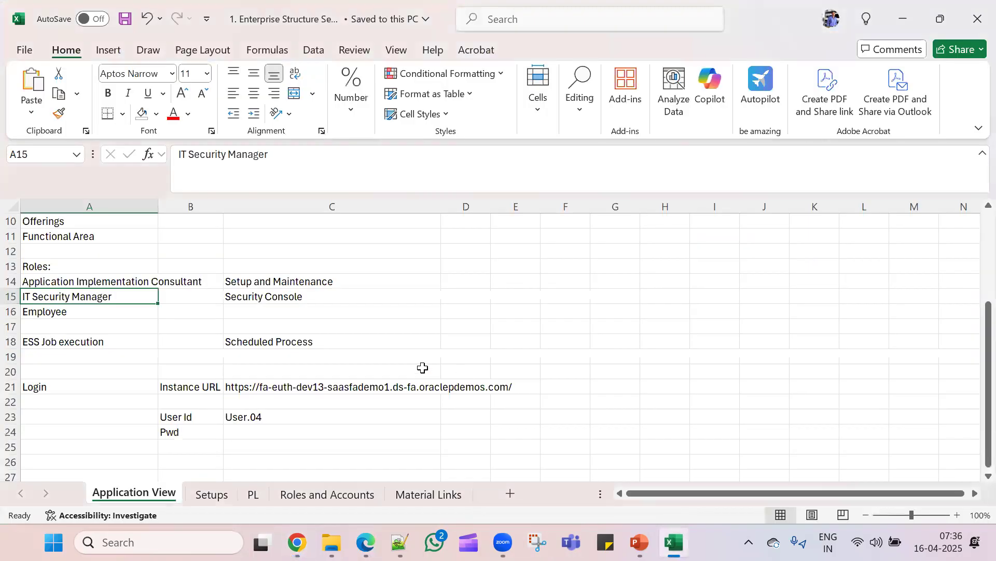
{"action": "left_click", "coordinate": [206, 494]}
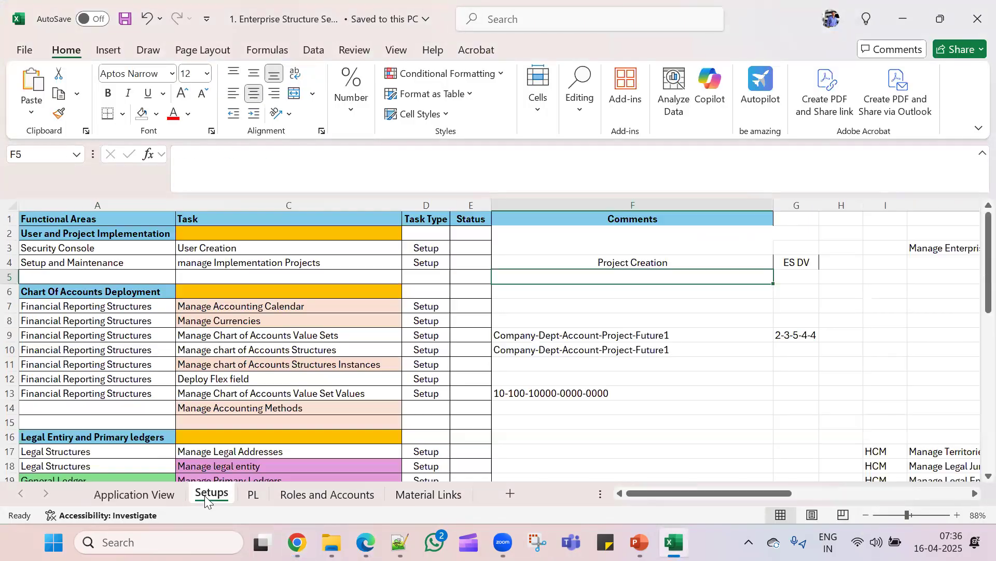
{"action": "left_click", "coordinate": [42, 240]}
{"action": "left_click", "coordinate": [344, 246]}
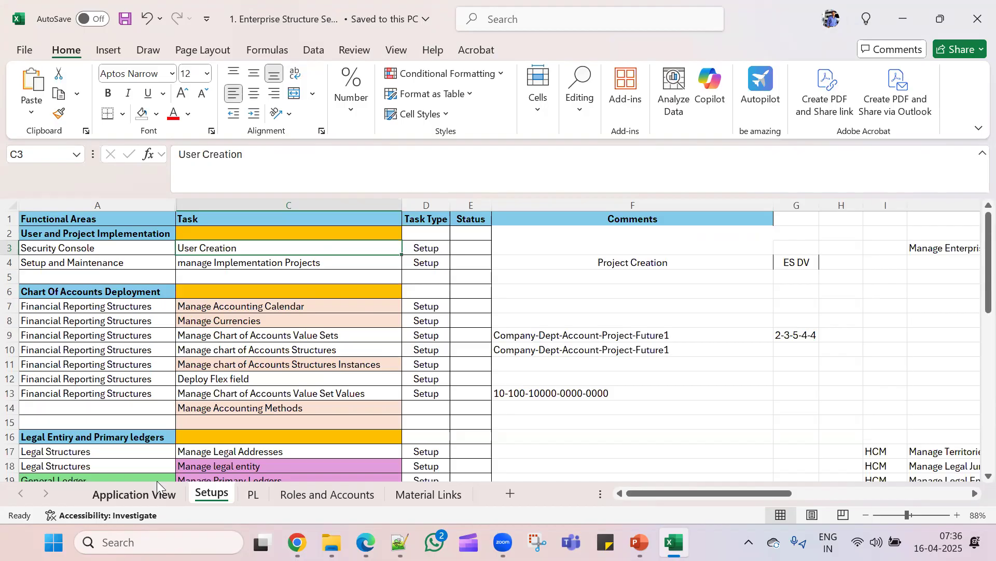
- Review the Application View sheet, then return to the Setups sheet
{"action": "left_click", "coordinate": [144, 497]}
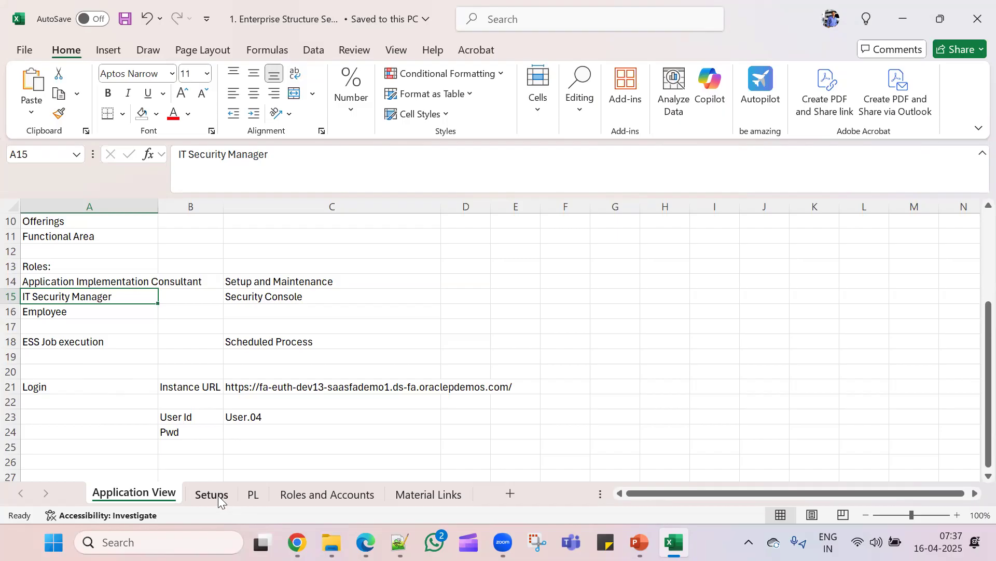
{"action": "scroll", "coordinate": [191, 349], "scroll_direction": "up", "scroll_amount": 3}
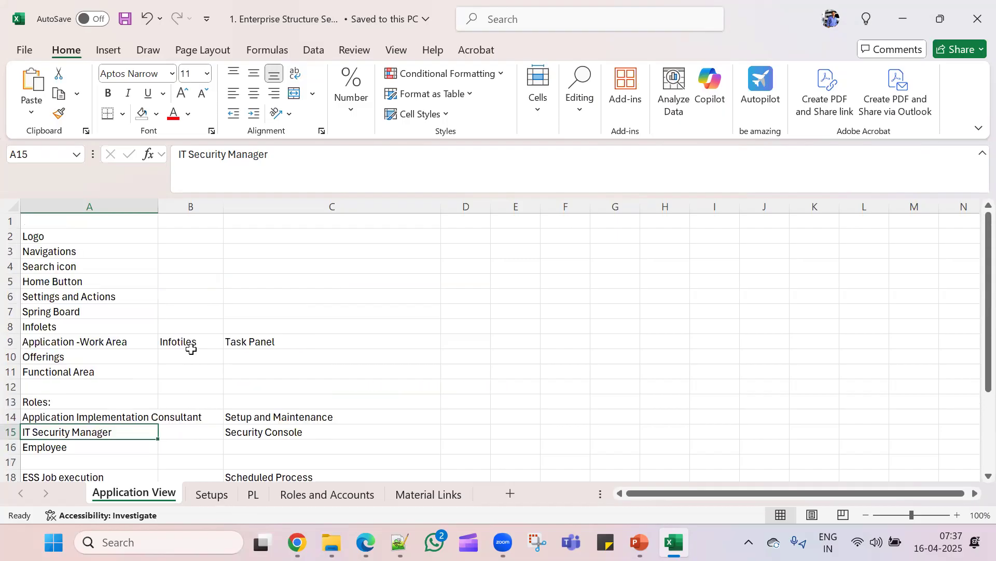
{"action": "scroll", "coordinate": [191, 349], "scroll_direction": "down", "scroll_amount": 4}
{"action": "scroll", "coordinate": [191, 349], "scroll_direction": "up", "scroll_amount": 3}
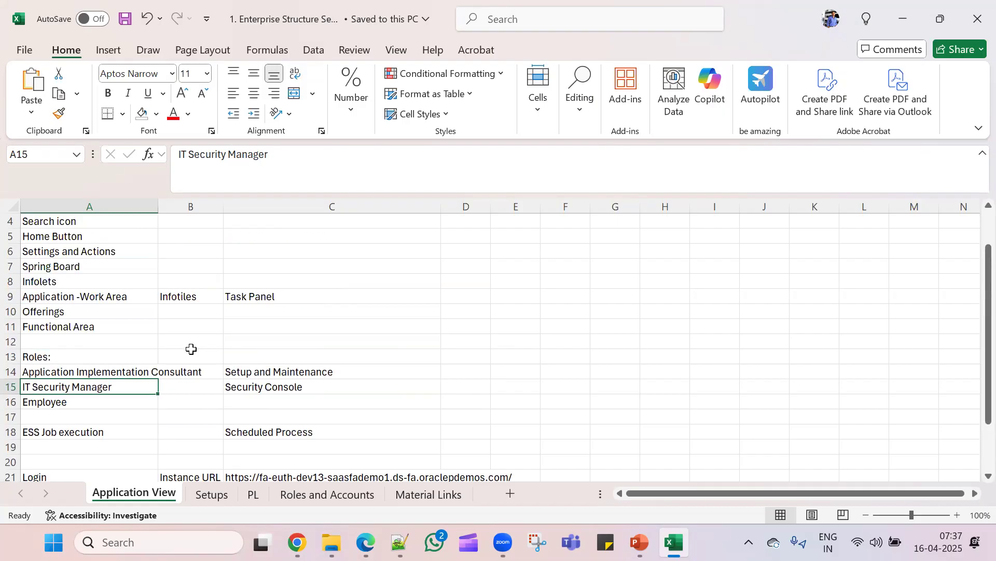
{"action": "scroll", "coordinate": [191, 349], "scroll_direction": "up", "scroll_amount": 1}
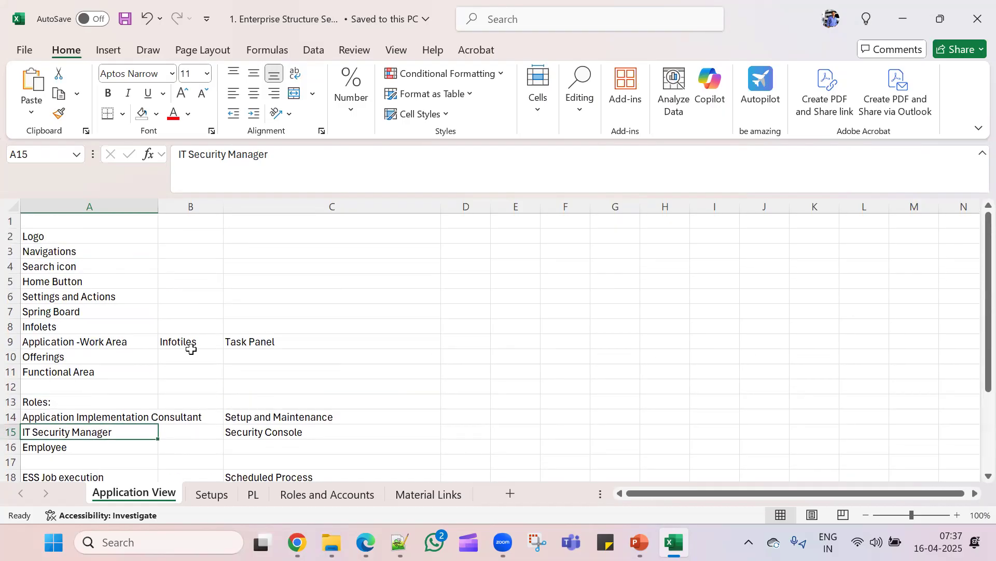
{"action": "left_click", "coordinate": [202, 495]}
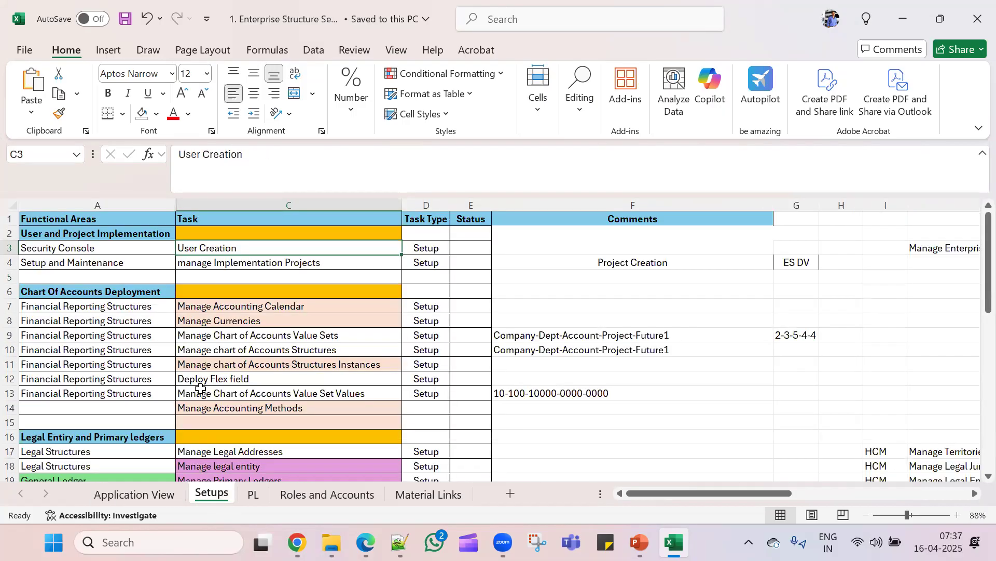